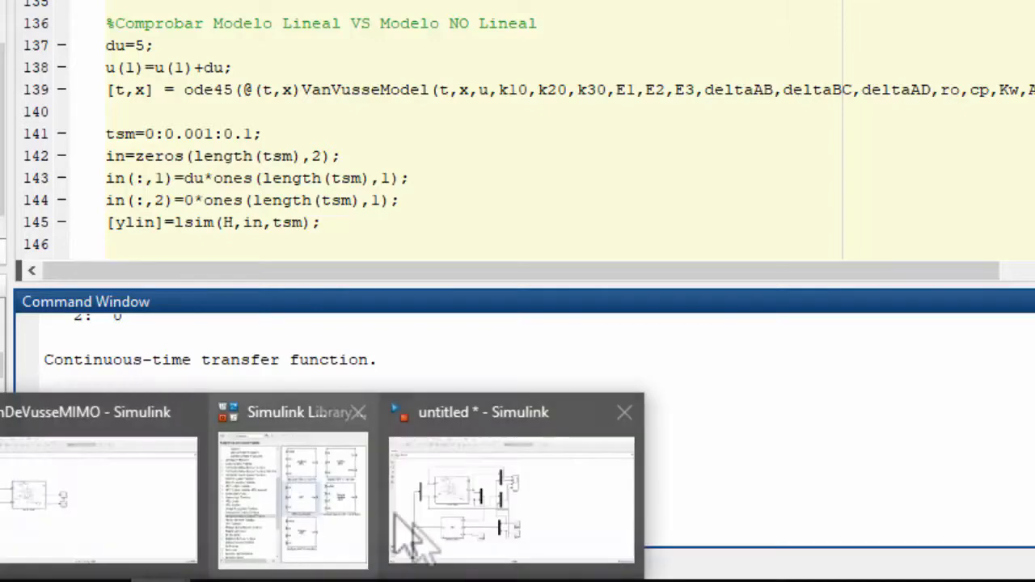
Configure the Ref Cb step block with step time 0.1, initial value X(2) and final value X(2)-0.1
{"action": "left_click", "coordinate": [527, 312]}
{"action": "double_click", "coordinate": [528, 312]}
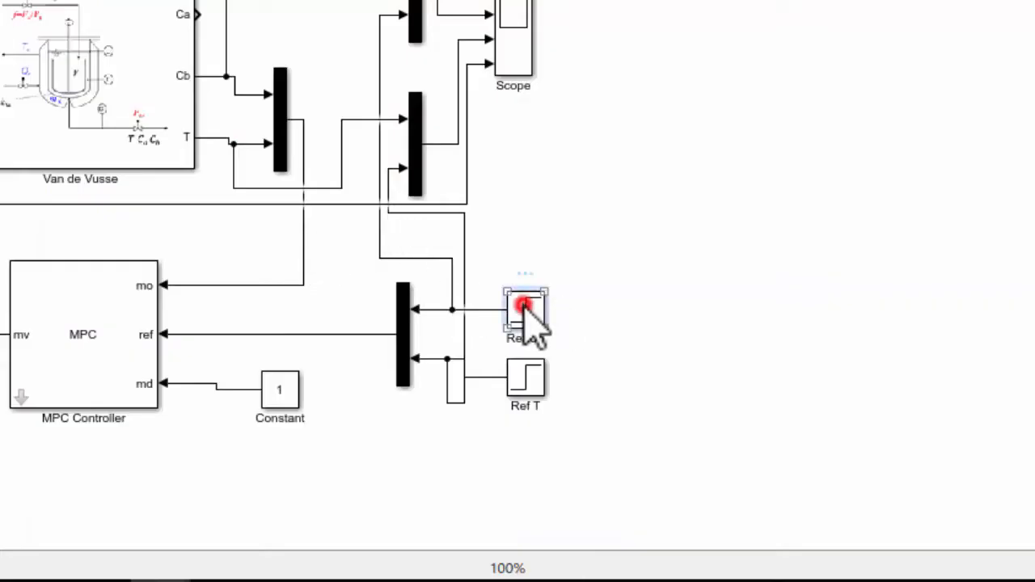
{"action": "left_click_drag", "start_coordinate": [689, 72], "coordinate": [601, 0]}
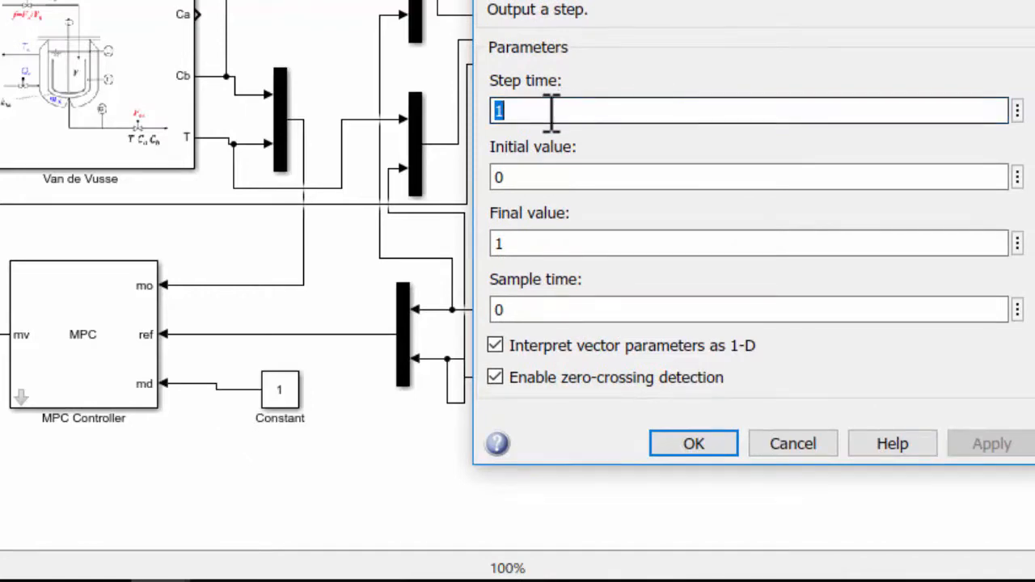
{"action": "type", "text": "0."}
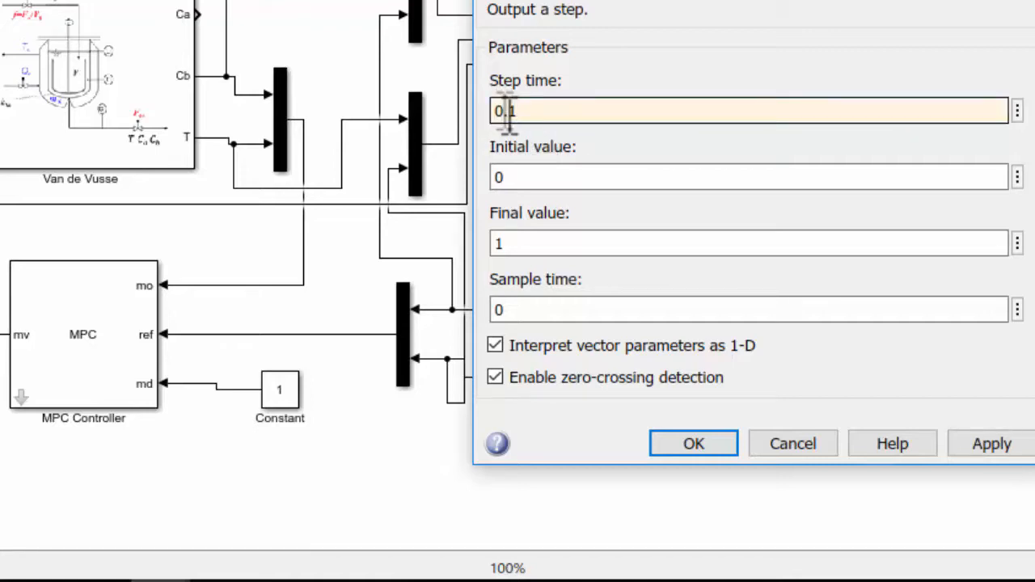
{"action": "double_click", "coordinate": [520, 178]}
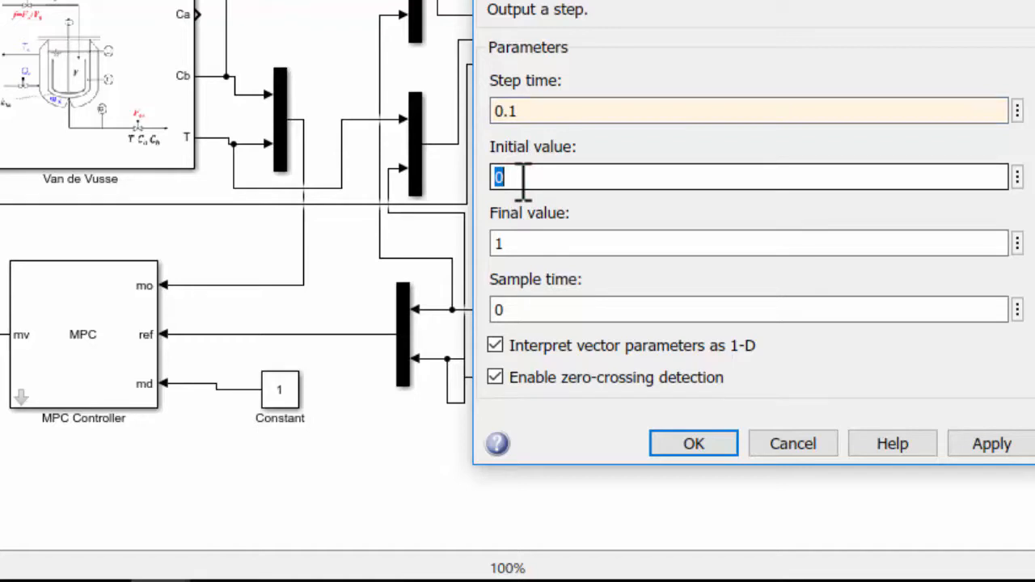
{"action": "type", "text": "X(2"}
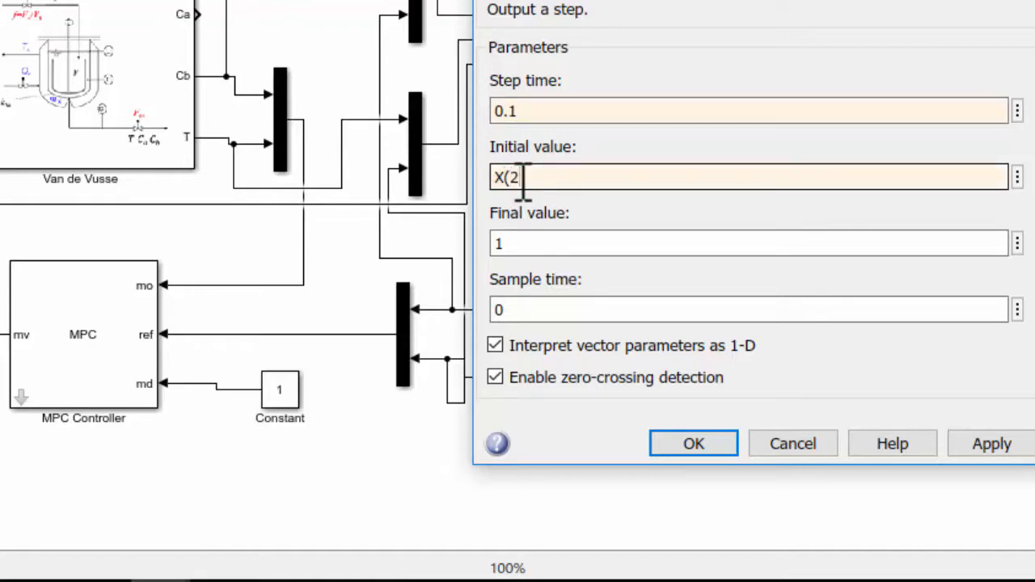
{"action": "double_click", "coordinate": [567, 180]}
{"action": "key", "text": "ctrl+c"}
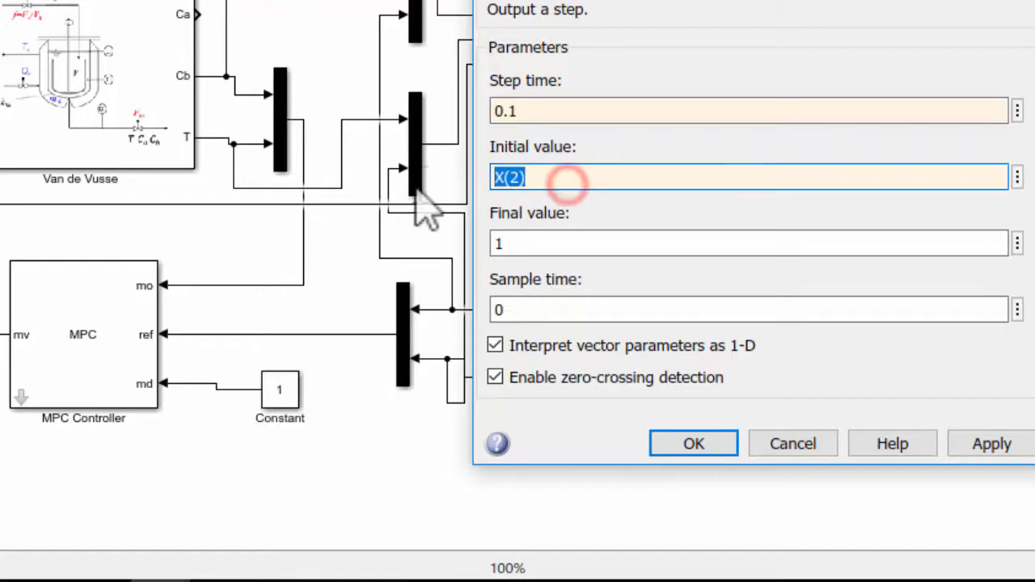
{"action": "double_click", "coordinate": [558, 253]}
{"action": "key", "text": "ctrl+v"}
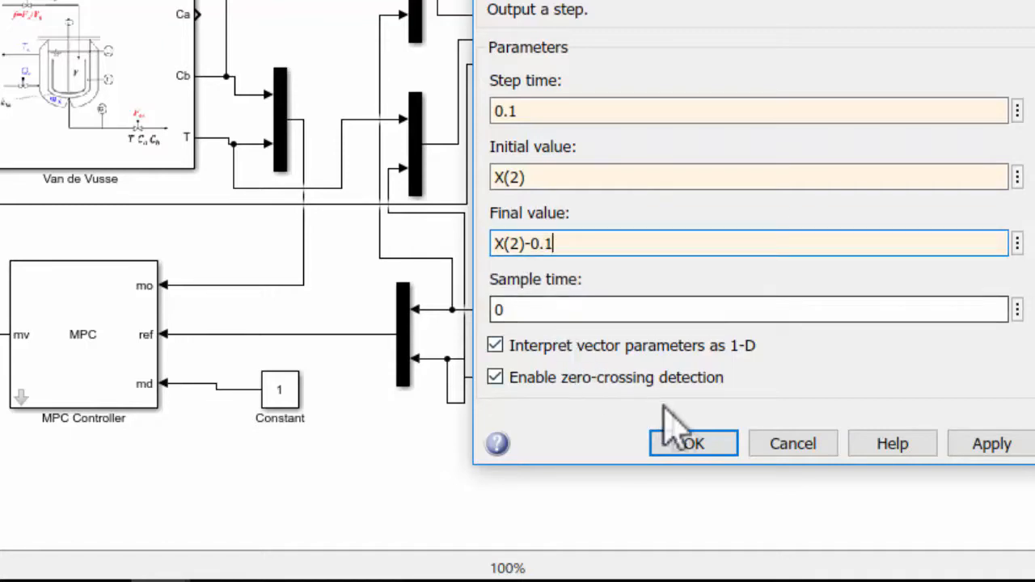
{"action": "left_click", "coordinate": [724, 445]}
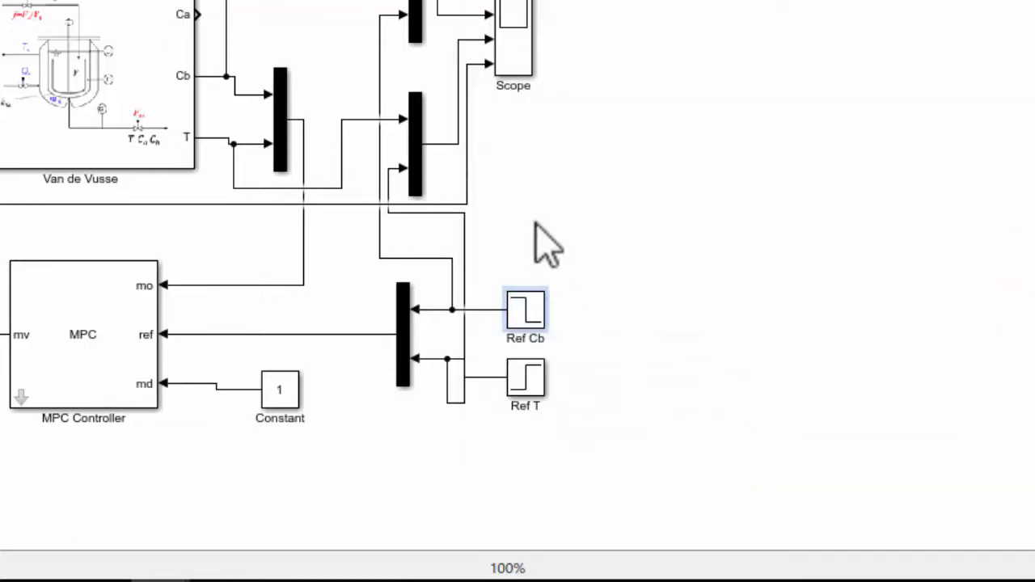
Configure the Ref T step block with step time 0.3, initial value X(3) and final value X(3)-6
{"action": "left_click", "coordinate": [538, 377]}
{"action": "double_click", "coordinate": [538, 377]}
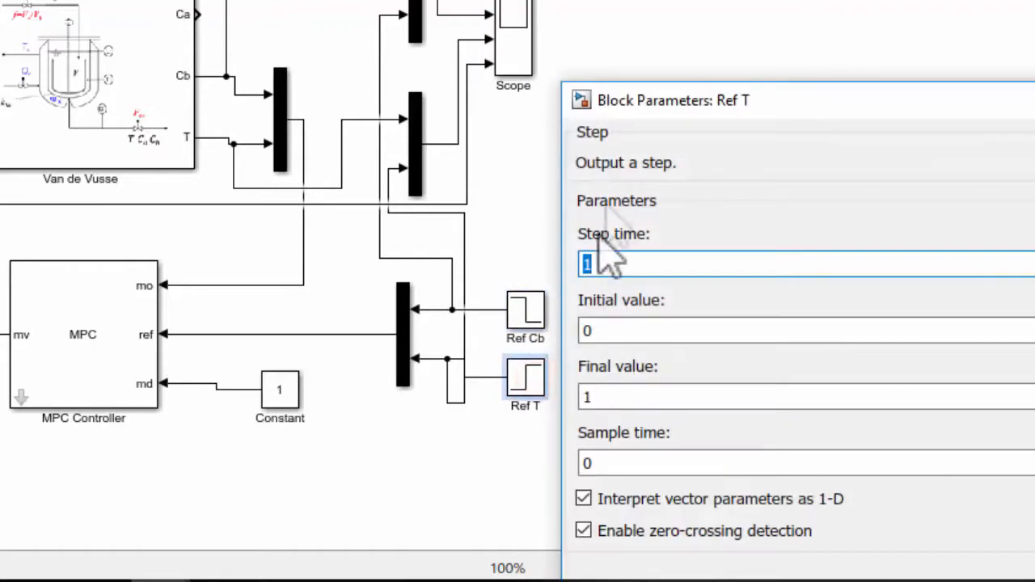
{"action": "left_click_drag", "start_coordinate": [659, 104], "coordinate": [636, 6]}
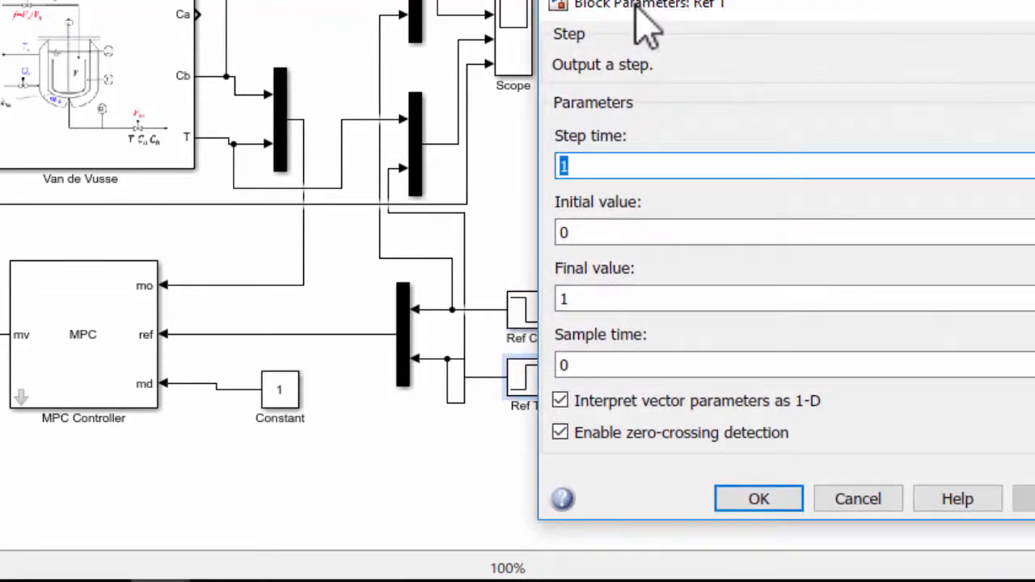
{"action": "type", "text": "0.3"}
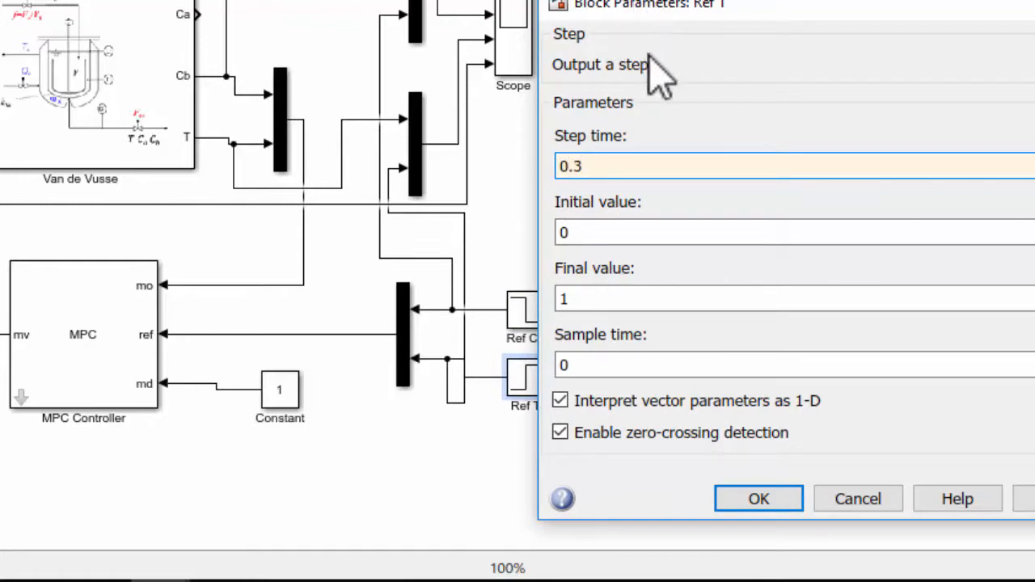
{"action": "double_click", "coordinate": [624, 232]}
{"action": "type", "text": "X(3"}
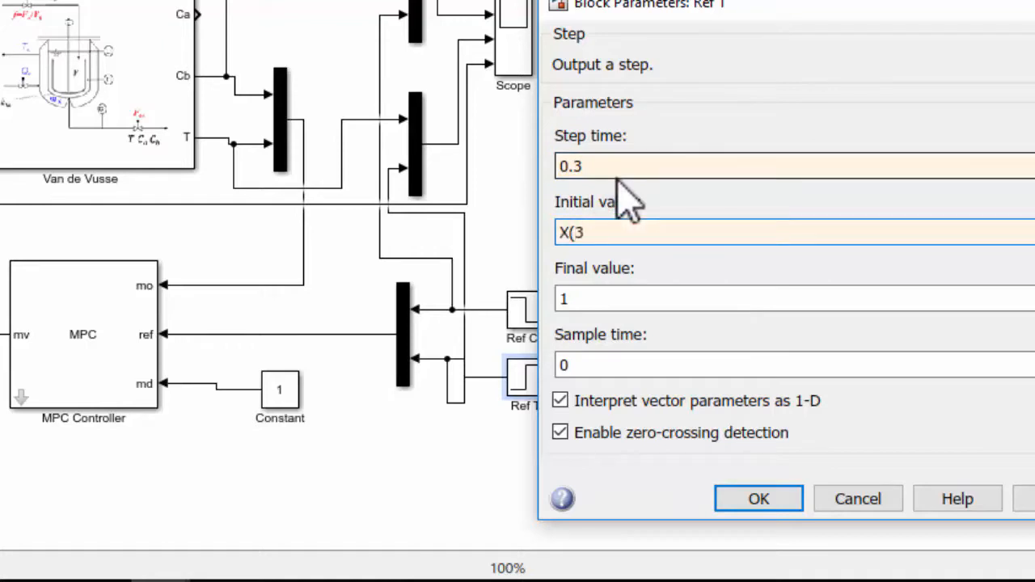
{"action": "type", "text": ")"}
{"action": "double_click", "coordinate": [612, 232]}
{"action": "key", "text": "ctrl+c"}
{"action": "double_click", "coordinate": [612, 298]}
{"action": "key", "text": "ctrl+v"}
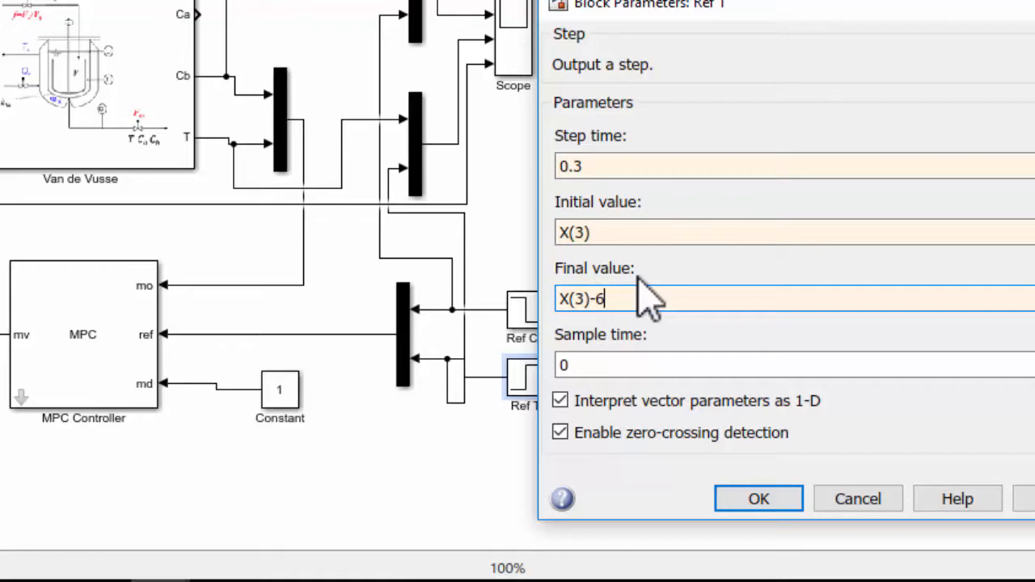
{"action": "left_click", "coordinate": [748, 502]}
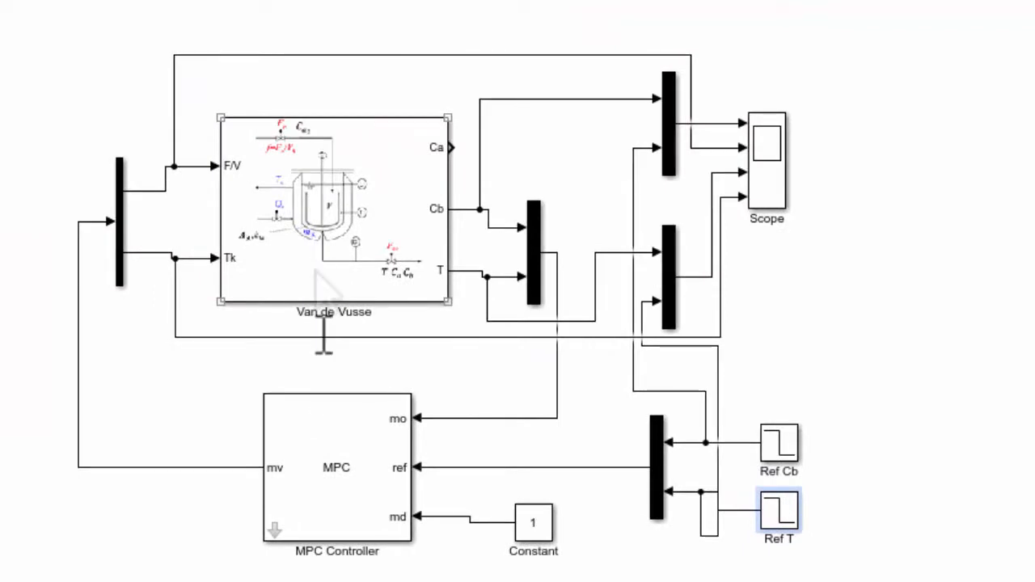
Set the value of the Constant block feeding the MPC Controller's md input to 0
{"action": "left_click", "coordinate": [279, 501]}
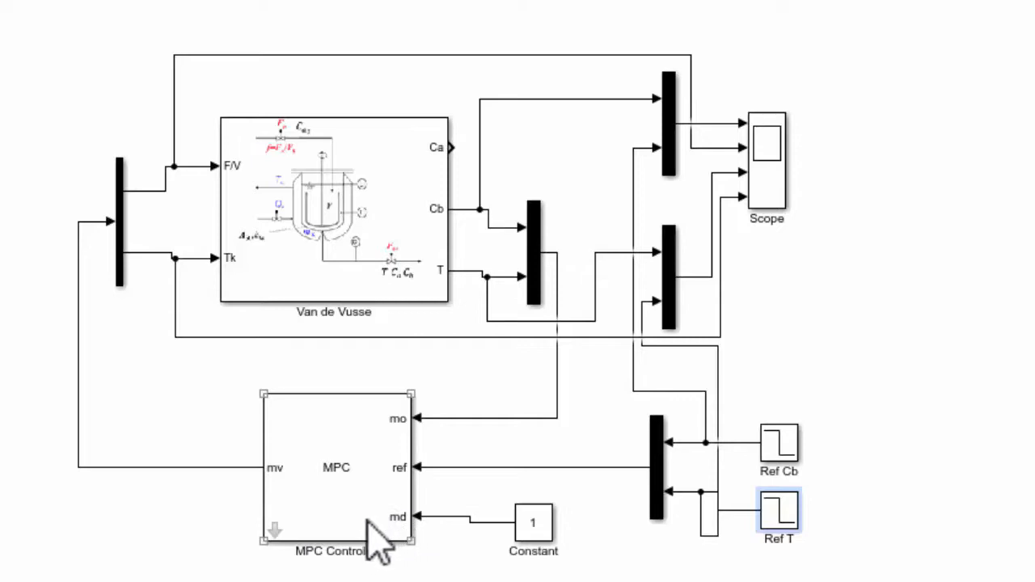
{"action": "left_click", "coordinate": [528, 512]}
{"action": "double_click", "coordinate": [530, 517]}
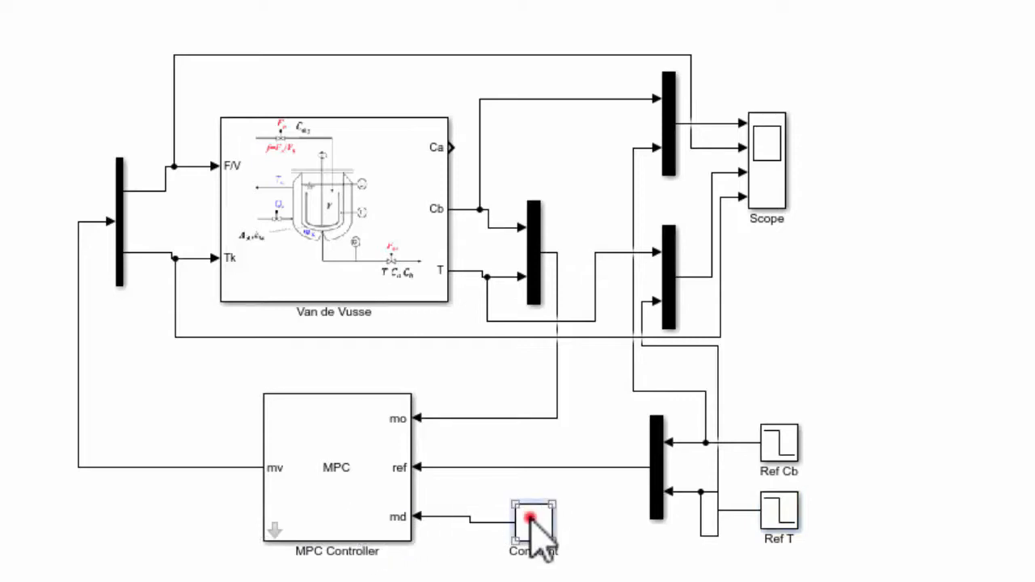
{"action": "type", "text": "0"}
{"action": "key", "text": "Return"}
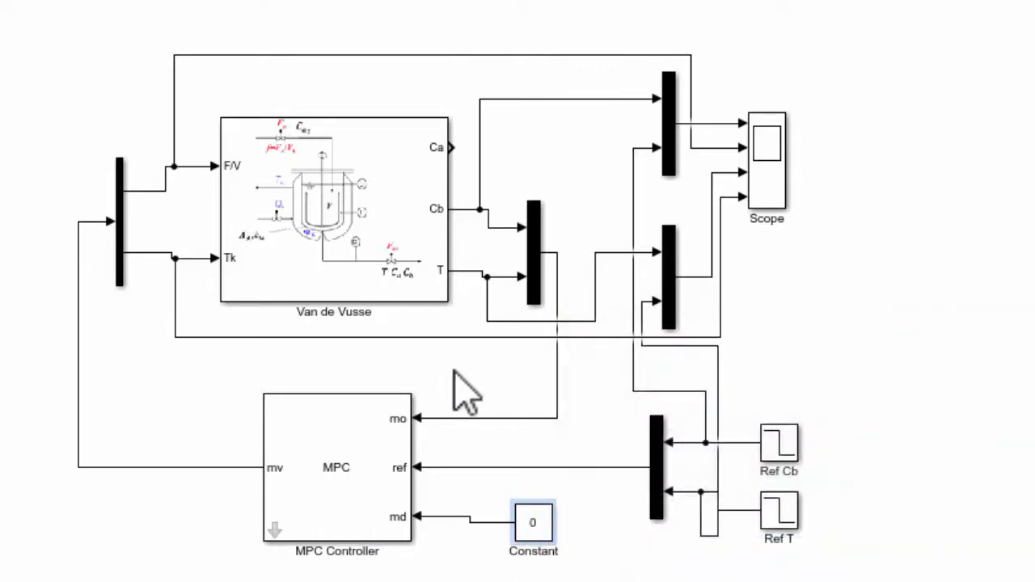
Disable the measured disturbance (md) inport of the MPC Controller block and apply the block parameters
{"action": "left_click", "coordinate": [364, 469]}
{"action": "double_click", "coordinate": [364, 469]}
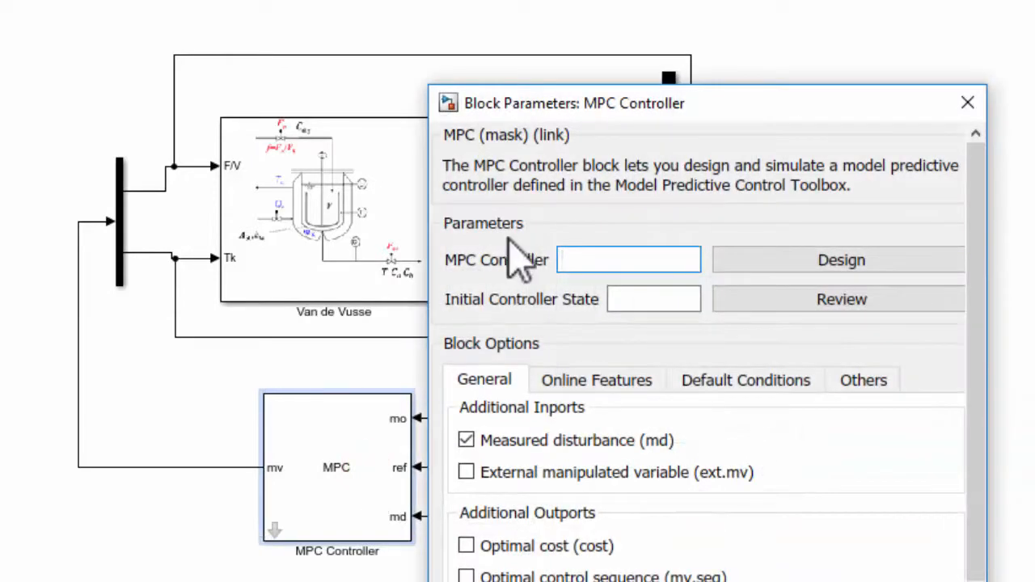
{"action": "left_click_drag", "start_coordinate": [663, 104], "coordinate": [669, 2]}
{"action": "scroll", "coordinate": [690, 323], "scroll_direction": "down", "scroll_amount": 2}
{"action": "scroll", "coordinate": [647, 315], "scroll_direction": "up", "scroll_amount": 2}
{"action": "scroll", "coordinate": [596, 397], "scroll_direction": "down", "scroll_amount": 3}
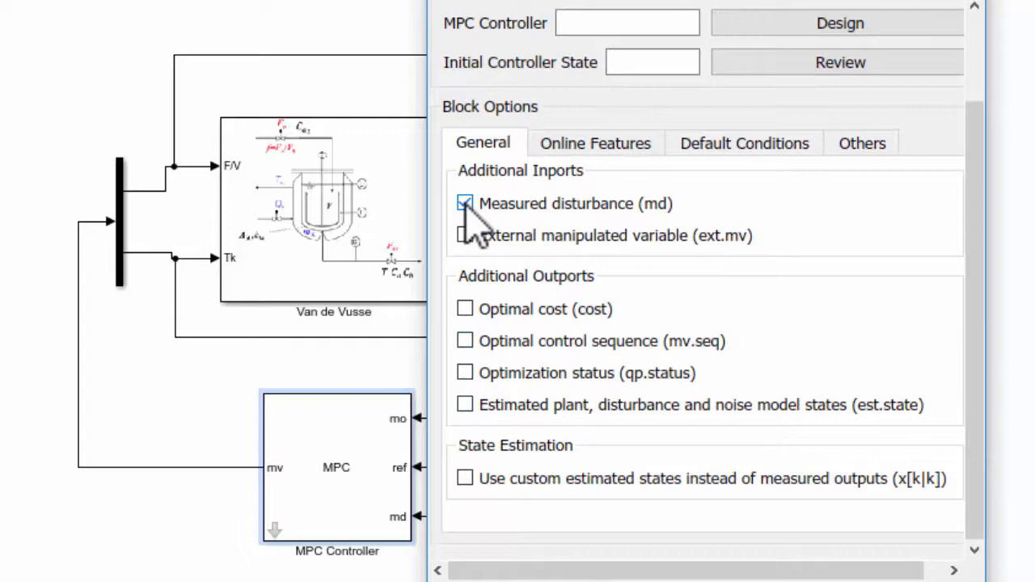
{"action": "left_click", "coordinate": [465, 203]}
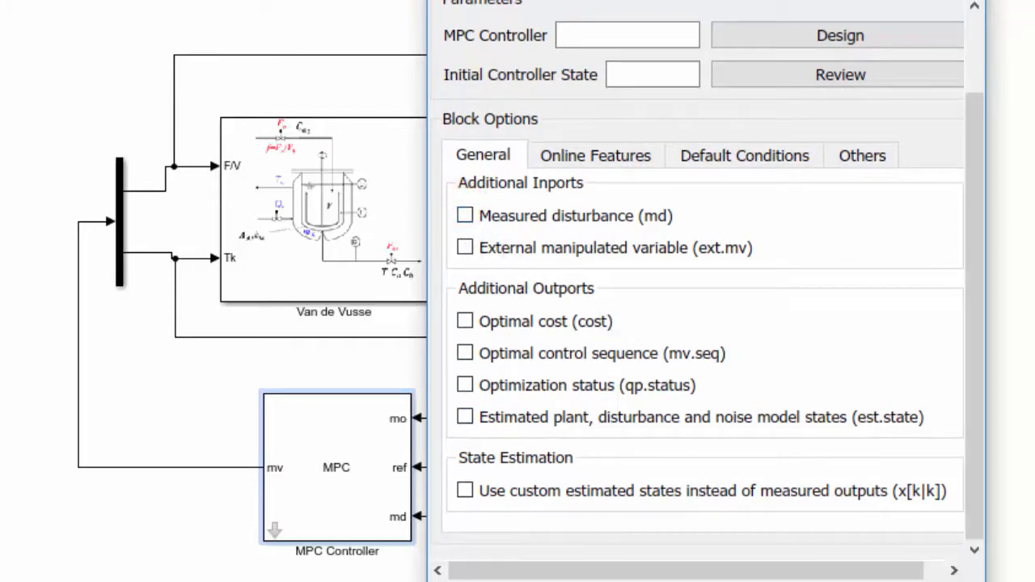
{"action": "left_click", "coordinate": [906, 581]}
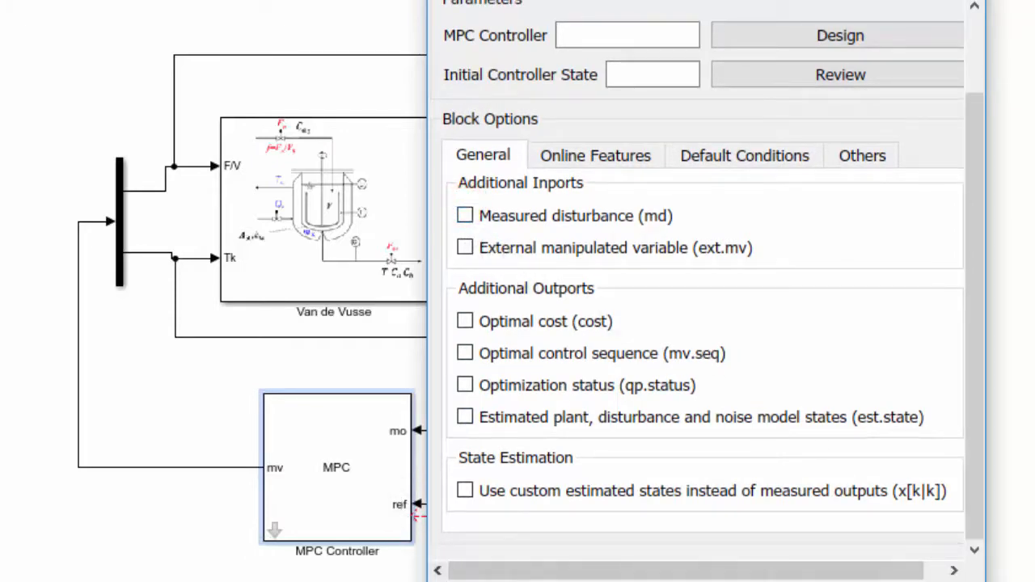
{"action": "left_click", "coordinate": [518, 580]}
Delete the Constant block together with its unconnected signal line beside the MPC Controller
{"action": "left_click", "coordinate": [398, 580]}
{"action": "left_click", "coordinate": [541, 559]}
{"action": "left_click_drag", "start_coordinate": [544, 567], "coordinate": [471, 518]}
{"action": "key", "text": "Delete"}
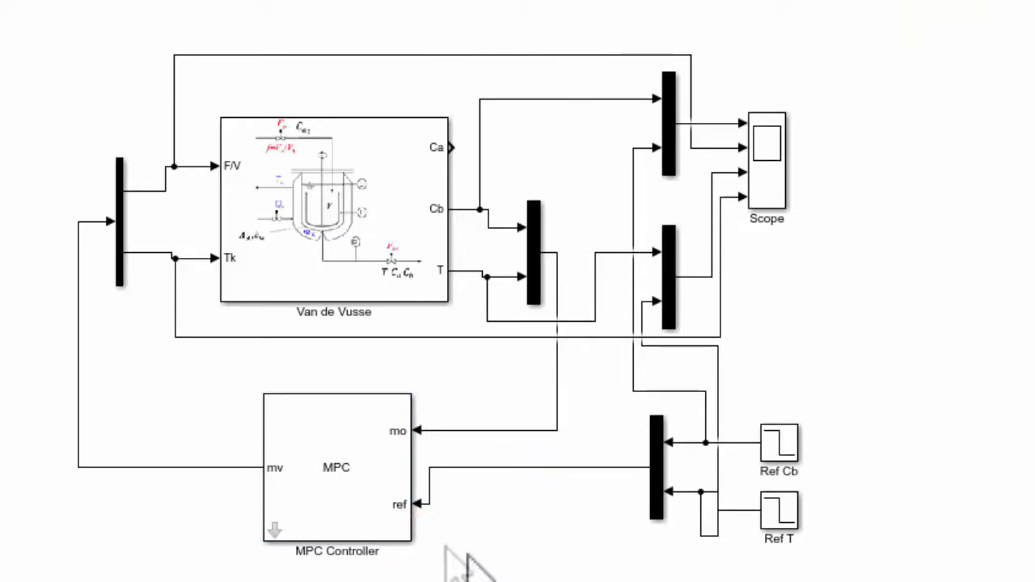
Launch the MPC Designer from the MPC Controller block's parameters
{"action": "left_click", "coordinate": [365, 490]}
{"action": "double_click", "coordinate": [366, 490]}
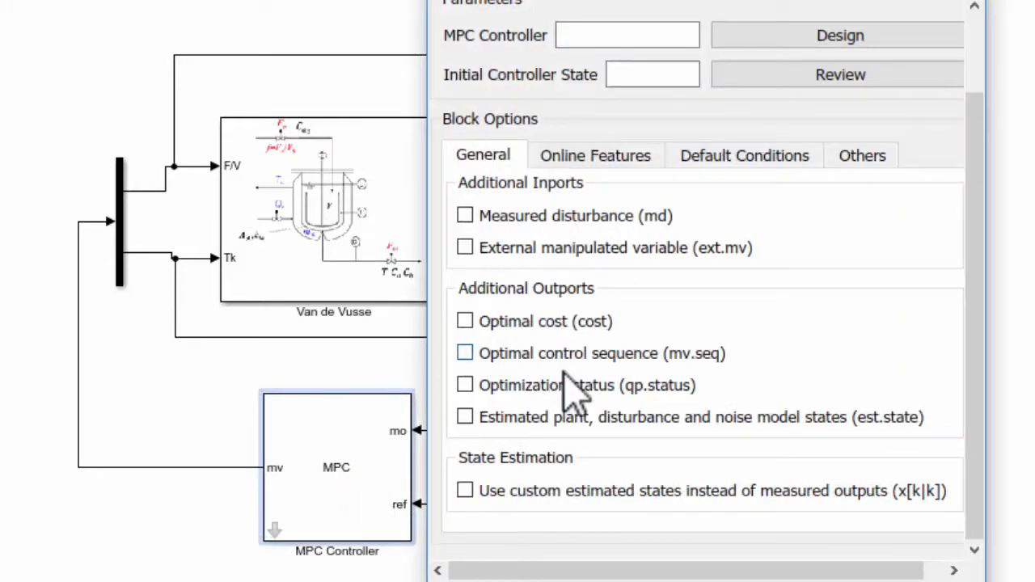
{"action": "scroll", "coordinate": [566, 387], "scroll_direction": "up", "scroll_amount": 2}
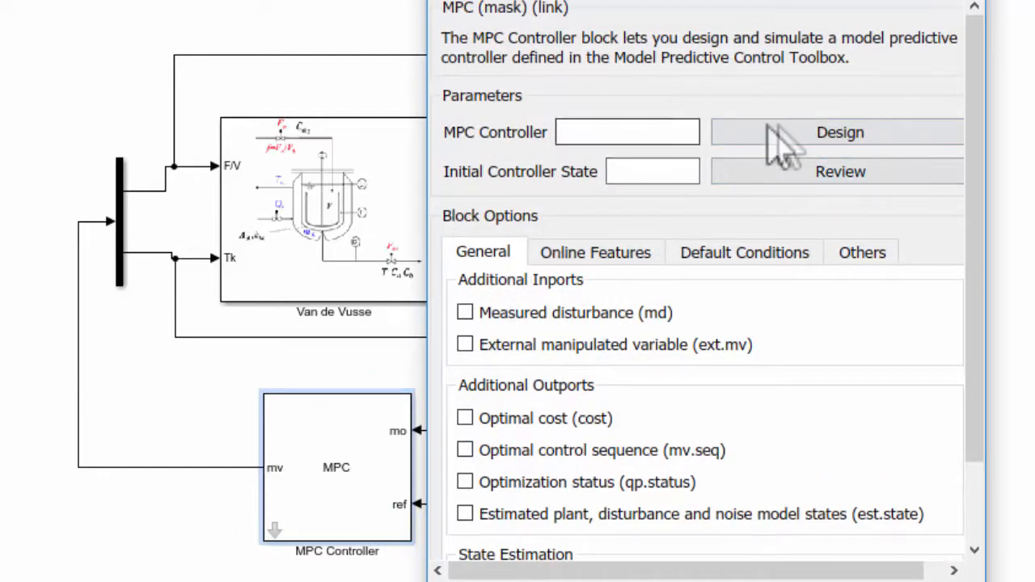
{"action": "left_click", "coordinate": [794, 130]}
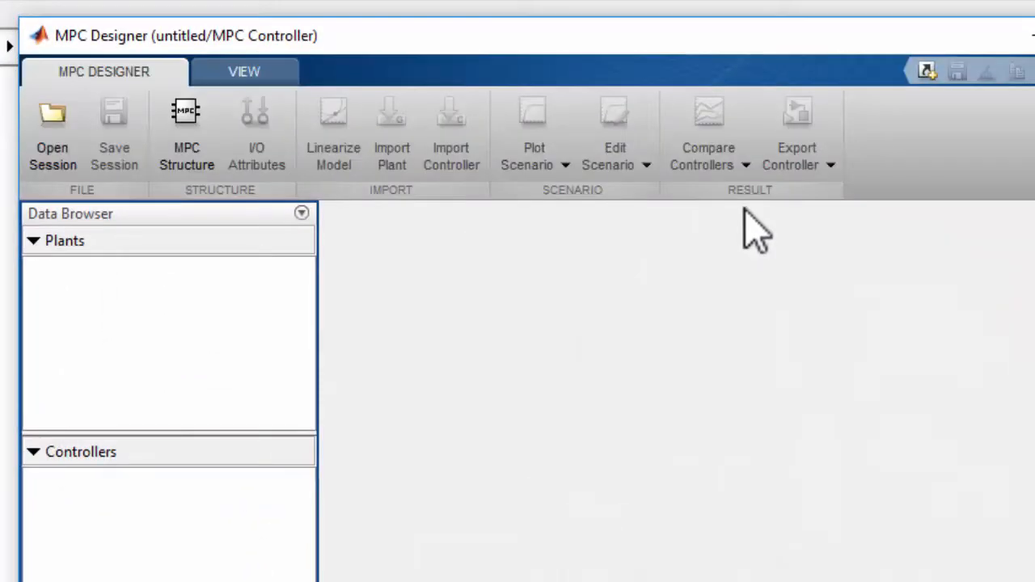
{"action": "left_click_drag", "start_coordinate": [687, 34], "coordinate": [684, 21]}
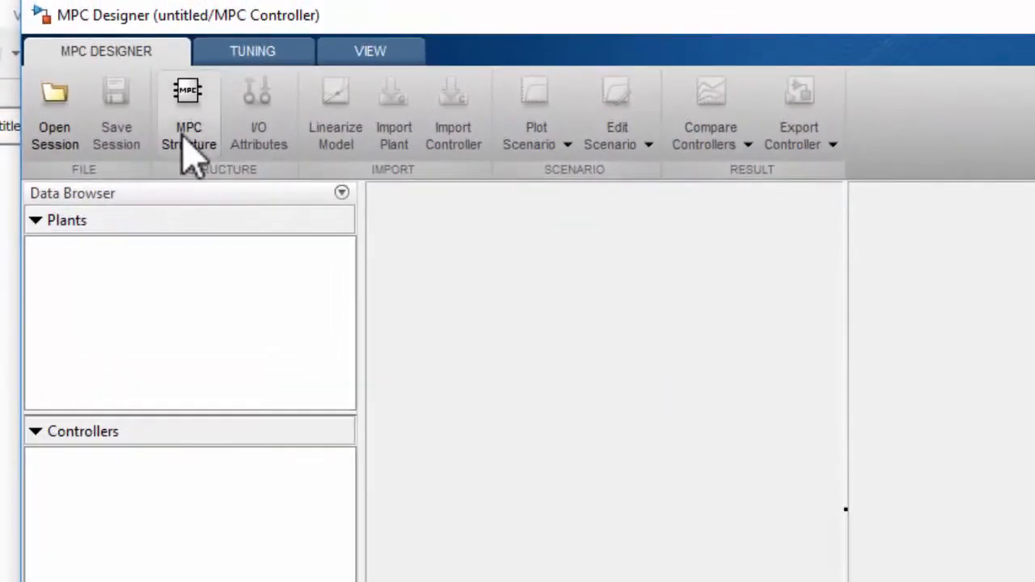
Define the MPC structure's signal sizes as 2 manipulated variables and 2 measured outputs, with 0 unmeasured disturbances and outputs
{"action": "left_click", "coordinate": [188, 150]}
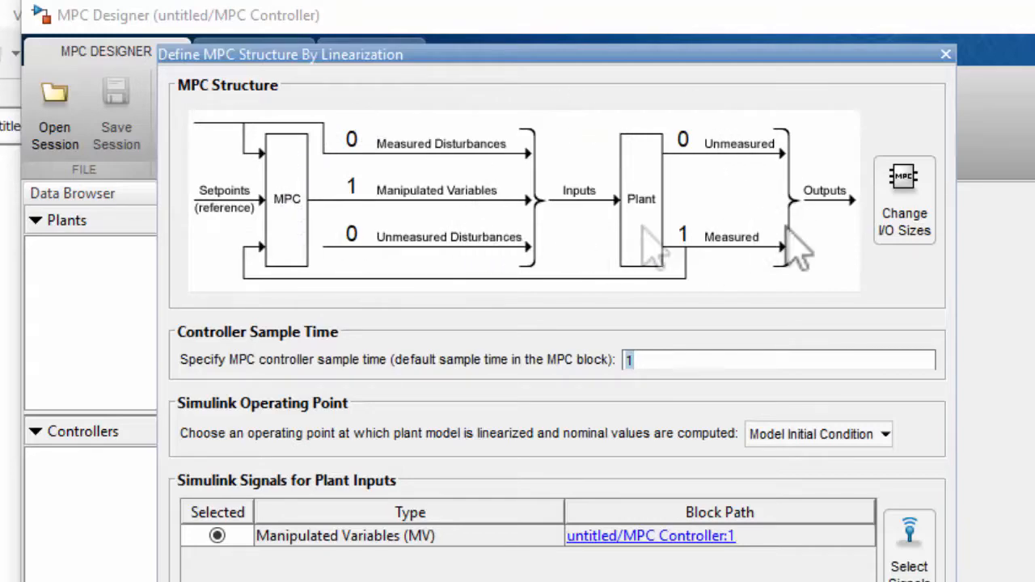
{"action": "left_click", "coordinate": [888, 229]}
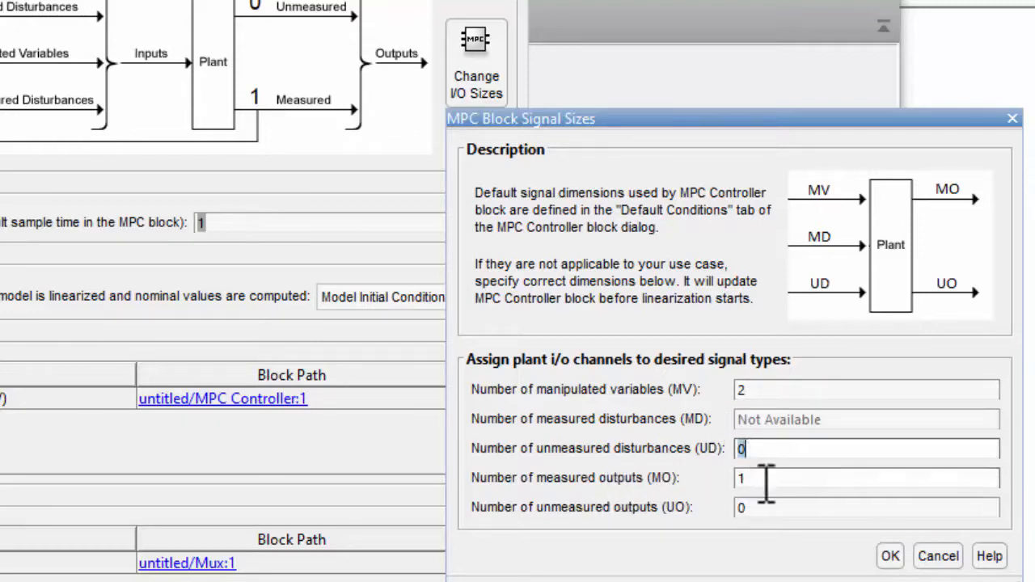
{"action": "double_click", "coordinate": [753, 481]}
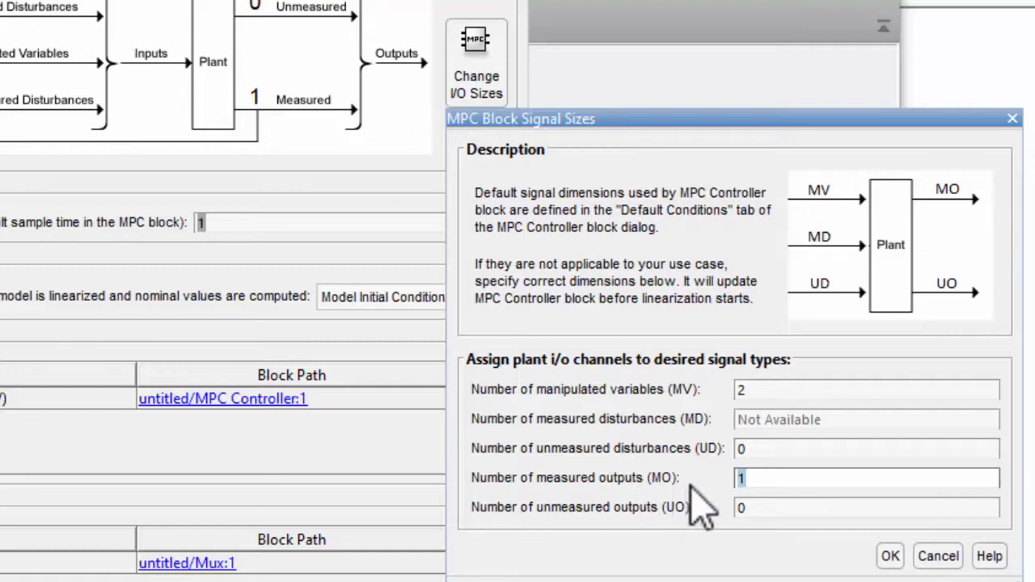
{"action": "type", "text": "2"}
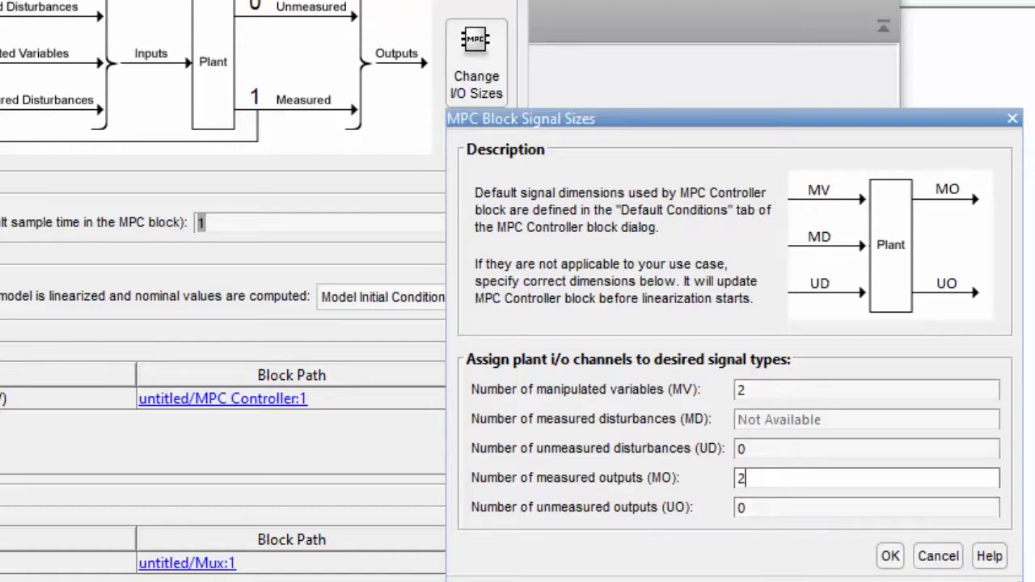
{"action": "left_click", "coordinate": [890, 557]}
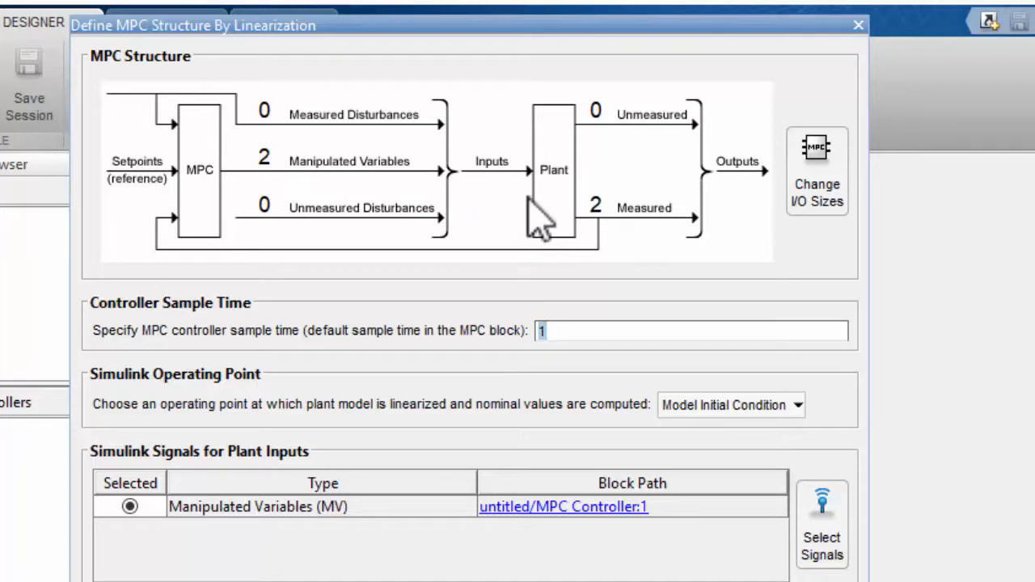
Set the MPC controller sample time to 0.005 in the MPC structure definition
{"action": "left_click_drag", "start_coordinate": [568, 326], "coordinate": [516, 323]}
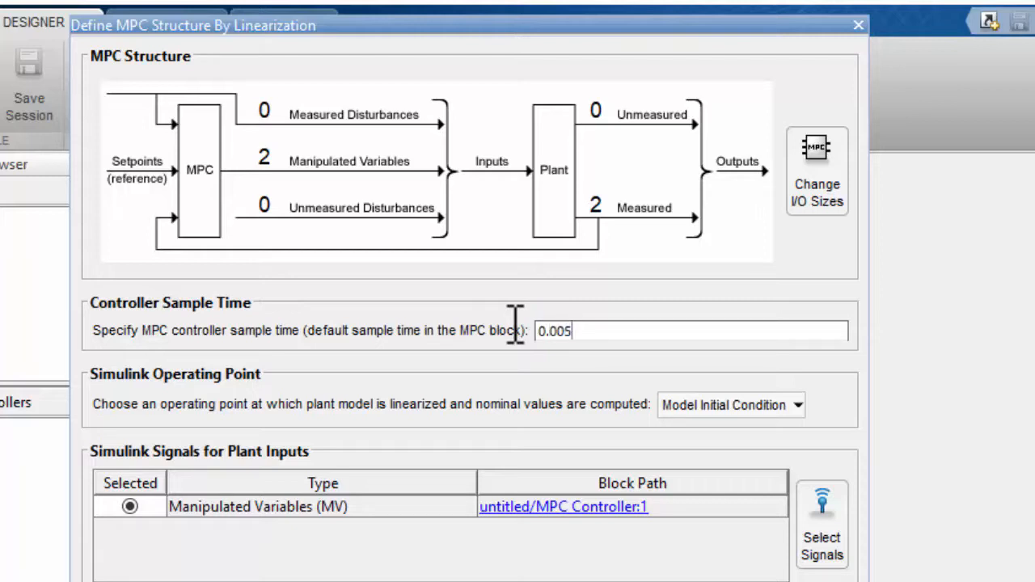
{"action": "left_click", "coordinate": [480, 18]}
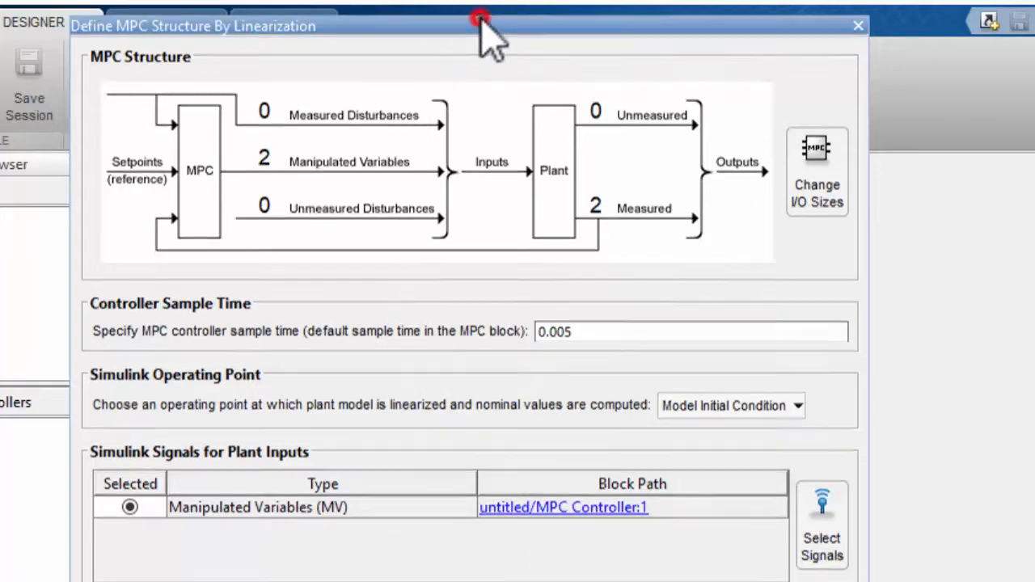
{"action": "left_click_drag", "start_coordinate": [480, 17], "coordinate": [503, 18]}
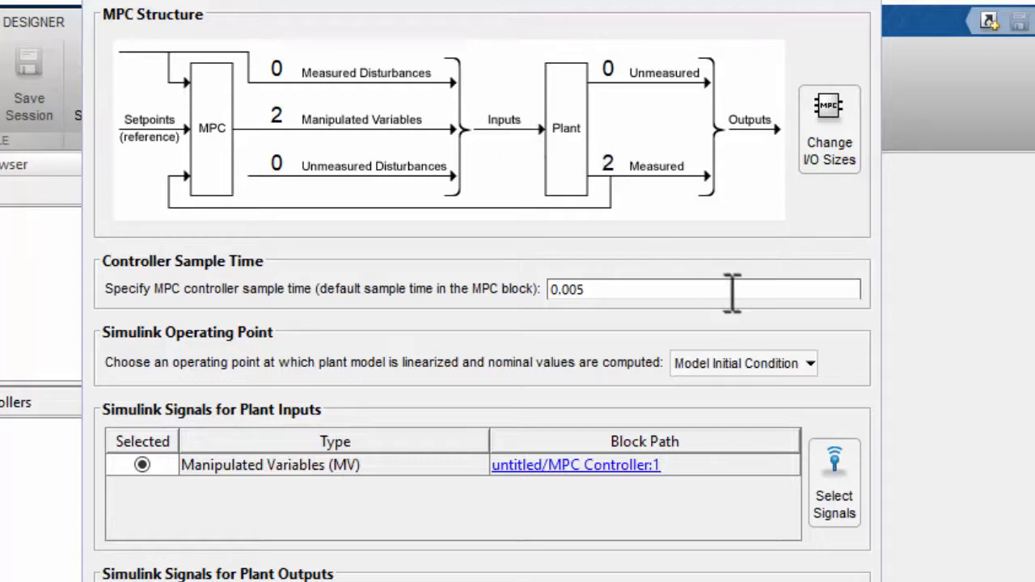
Trim the model for a new operating point, with State-2 and State-3 of the Van de Vusse S-Function marked as known
{"action": "left_click", "coordinate": [741, 362]}
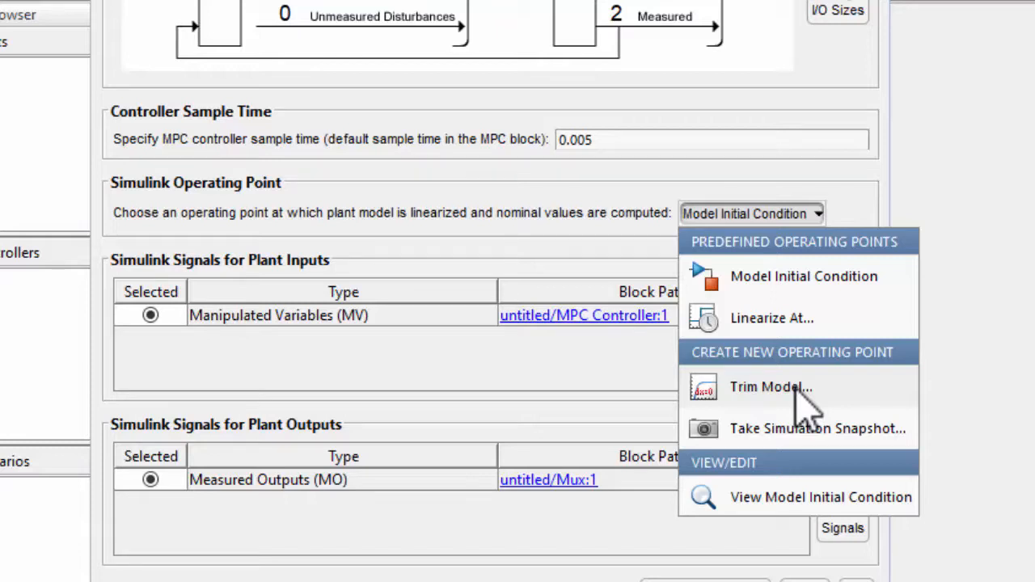
{"action": "left_click", "coordinate": [743, 389]}
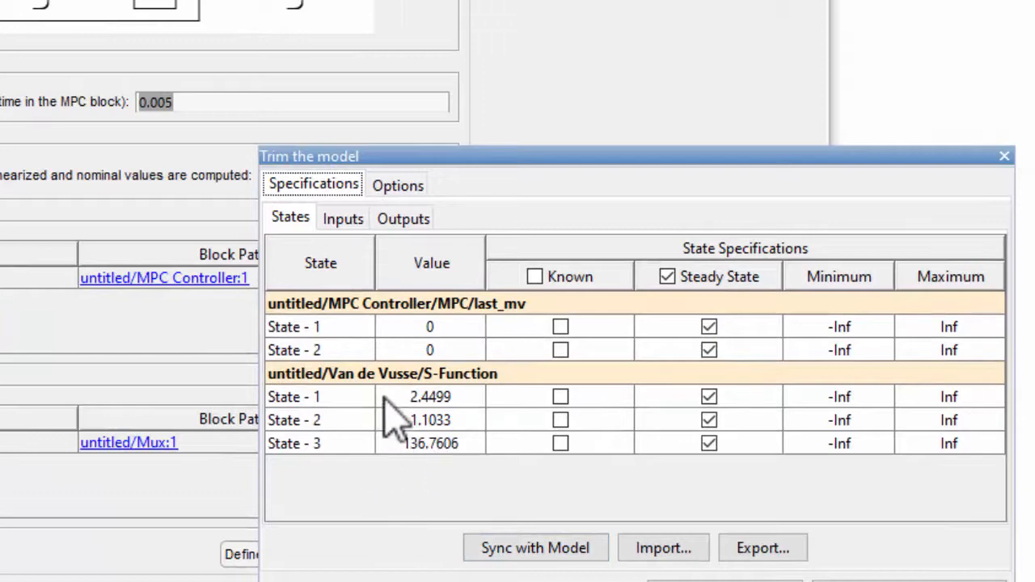
{"action": "left_click_drag", "start_coordinate": [442, 157], "coordinate": [384, 0]}
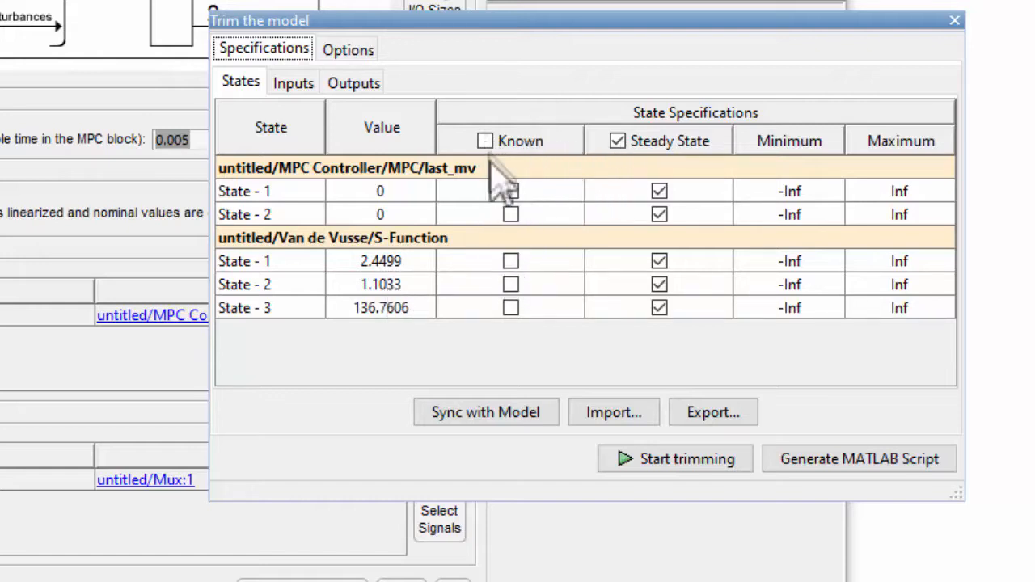
{"action": "left_click", "coordinate": [511, 285]}
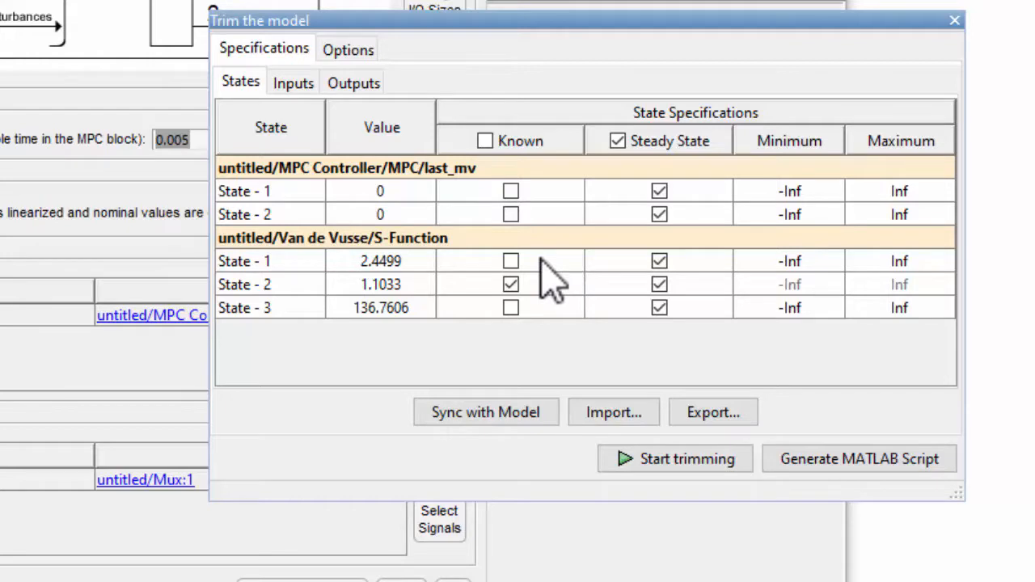
{"action": "left_click", "coordinate": [510, 308]}
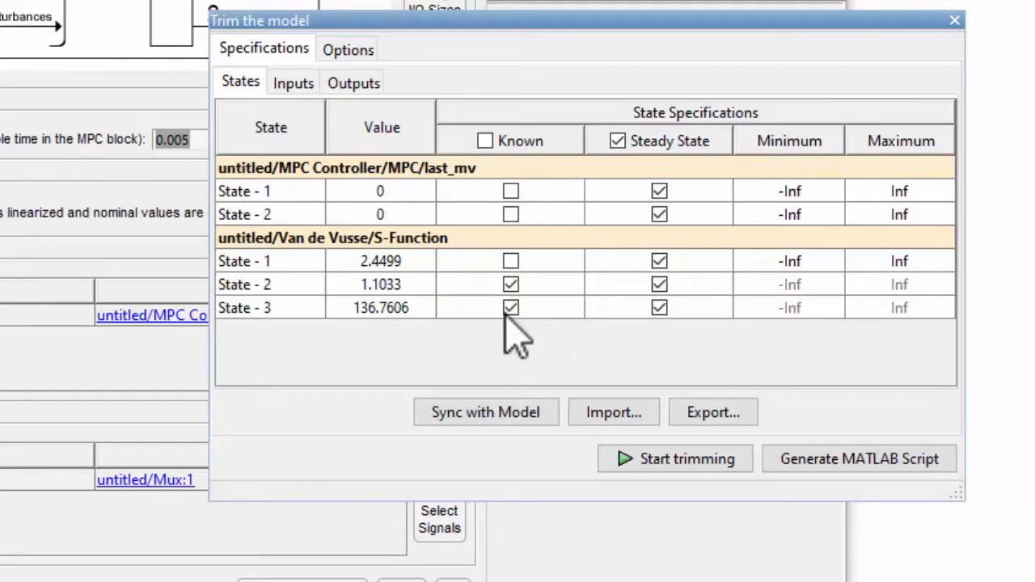
{"action": "left_click", "coordinate": [660, 460]}
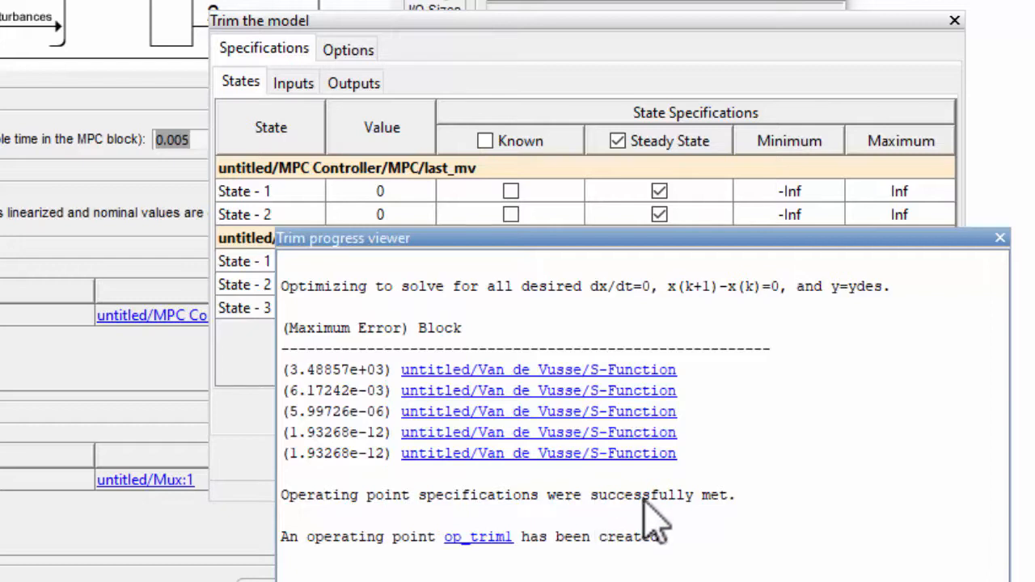
Open the trimmed operating point's details and initialize the model from it, storing it in the MATLAB Workspace as op_trim1
{"action": "left_click", "coordinate": [469, 538]}
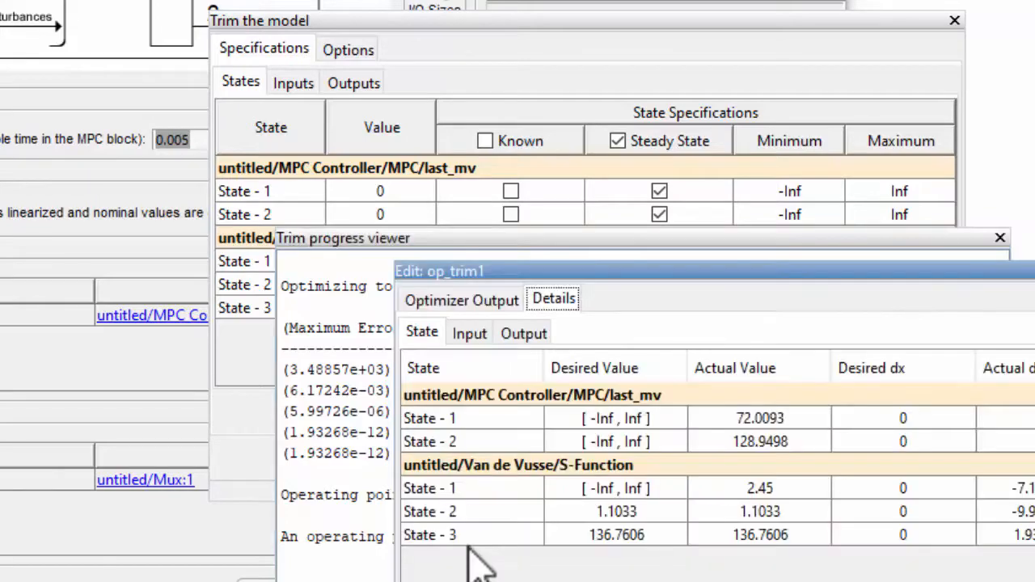
{"action": "left_click_drag", "start_coordinate": [492, 271], "coordinate": [299, 57]}
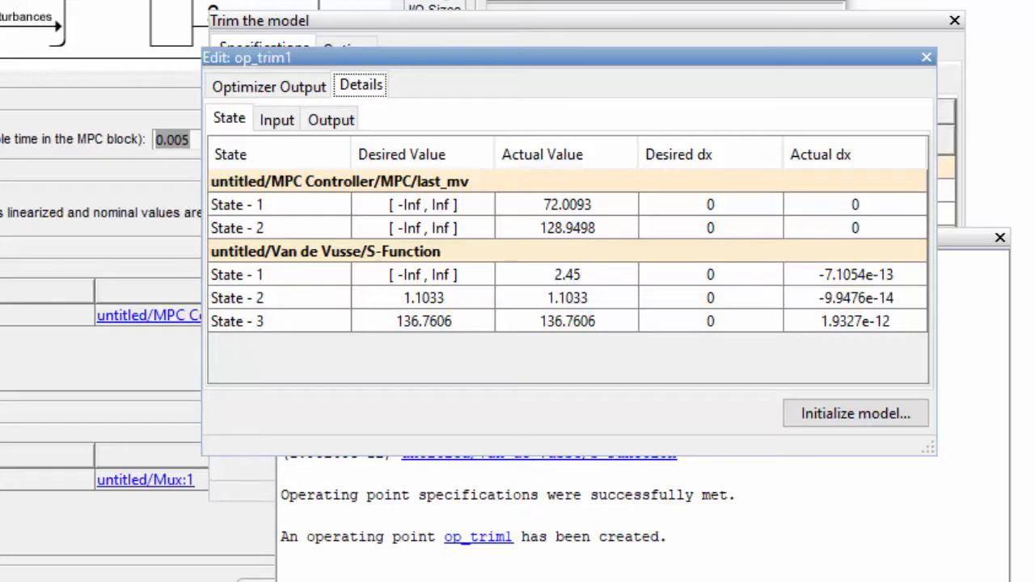
{"action": "mouse_move", "coordinate": [121, 581]}
{"action": "left_click", "coordinate": [2, 558]}
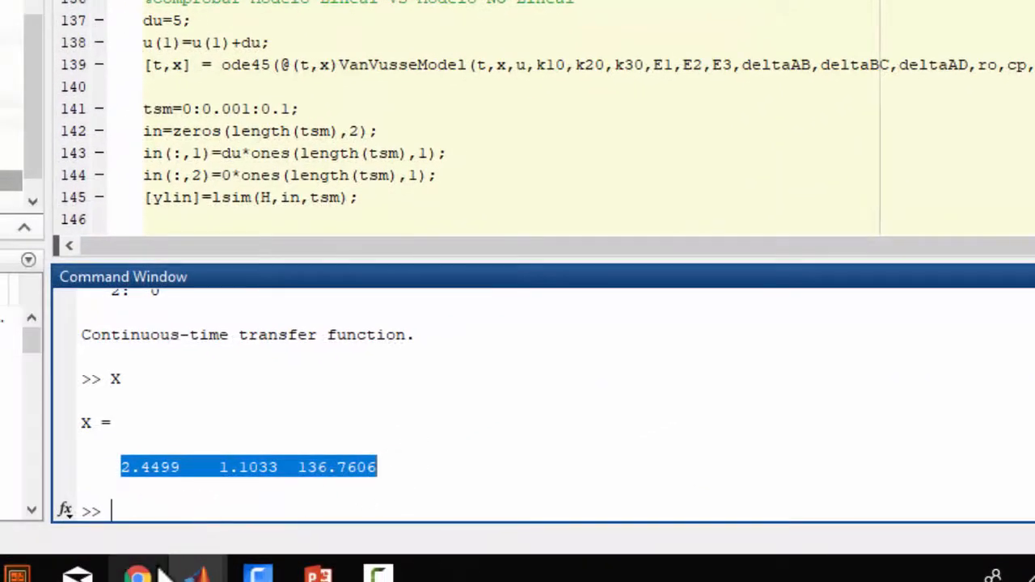
{"action": "mouse_move", "coordinate": [198, 574]}
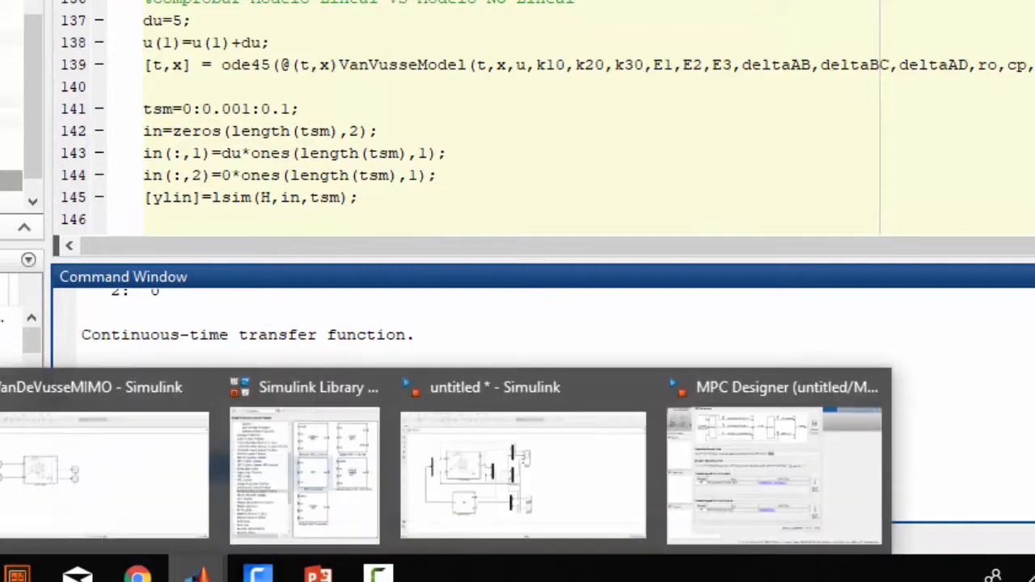
{"action": "mouse_move", "coordinate": [732, 477]}
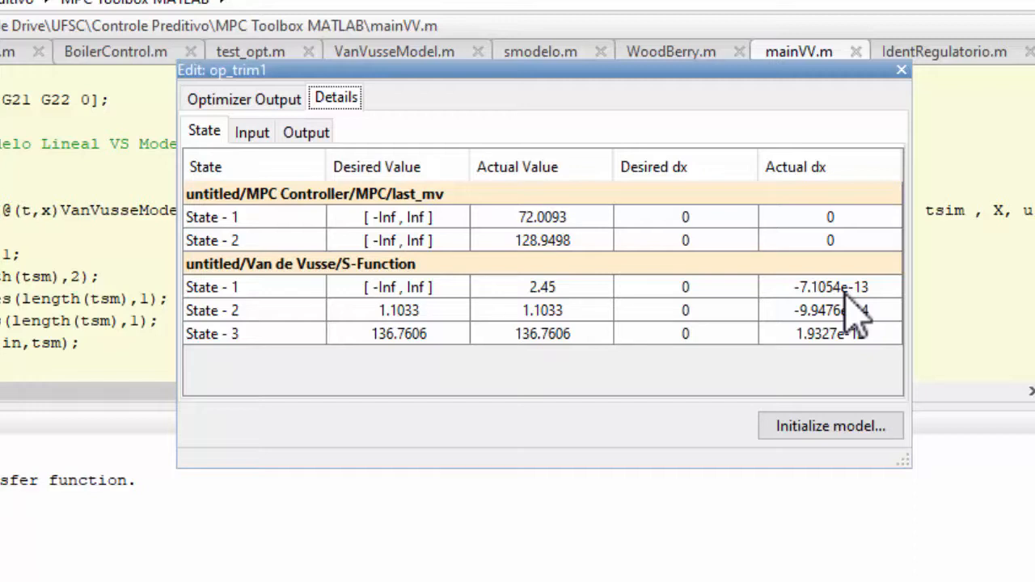
{"action": "left_click", "coordinate": [851, 439]}
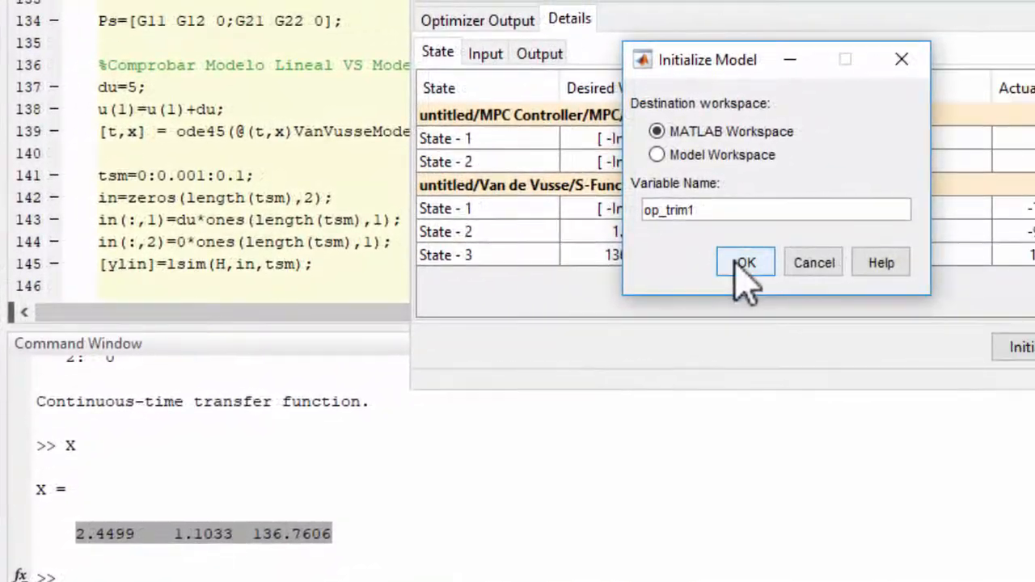
{"action": "left_click", "coordinate": [745, 263]}
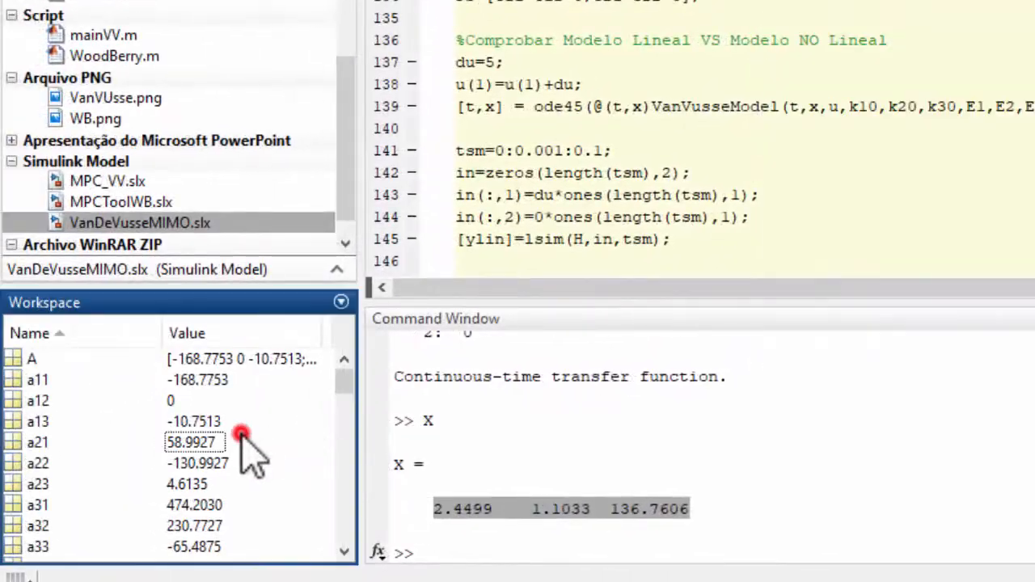
{"action": "scroll", "coordinate": [242, 477], "scroll_direction": "down", "scroll_amount": 10}
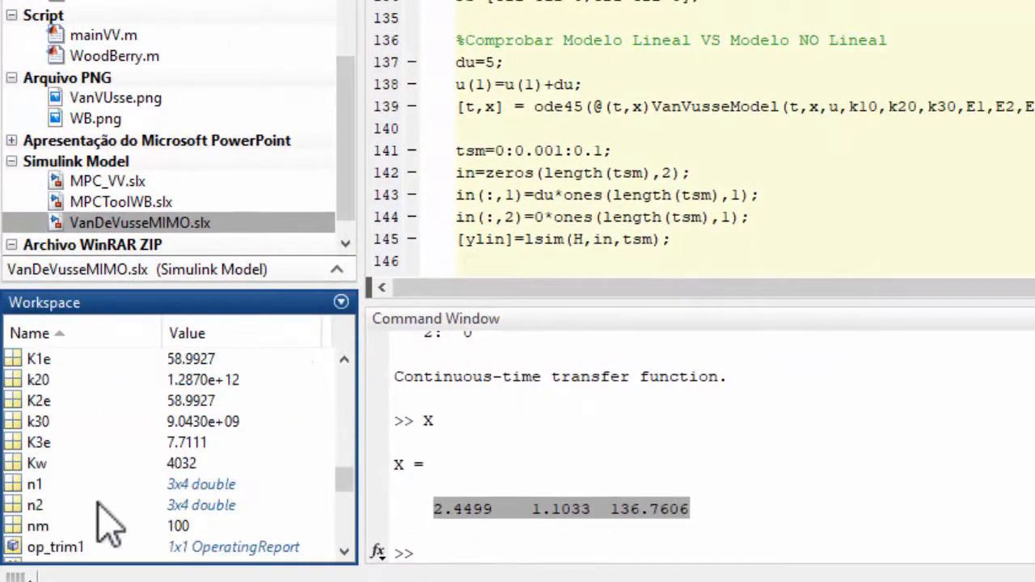
{"action": "left_click", "coordinate": [49, 483]}
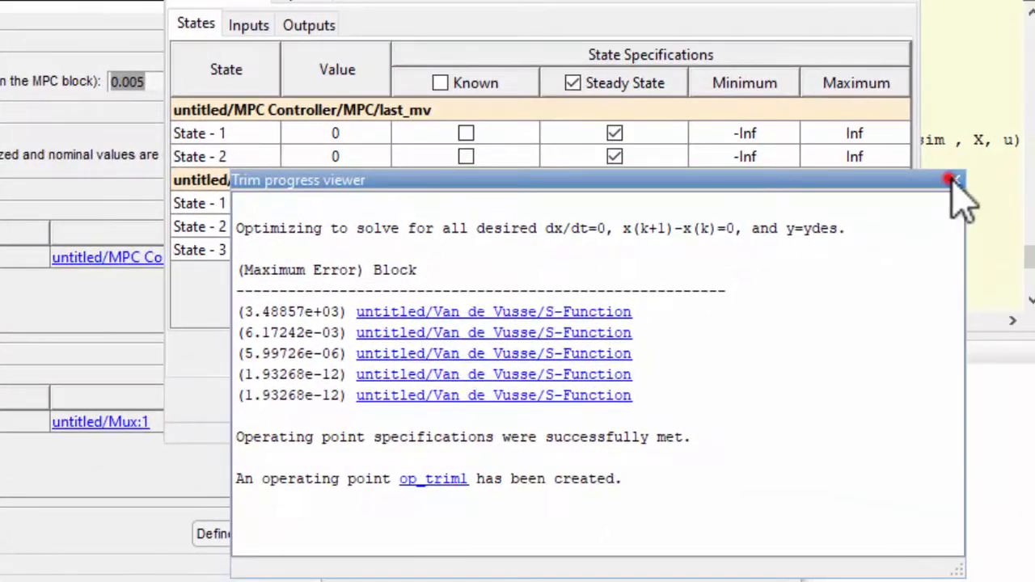
Close the trimming windows, then define the MPC structure and linearize the plant at operating point op_trim1
{"action": "left_click", "coordinate": [1033, 226]}
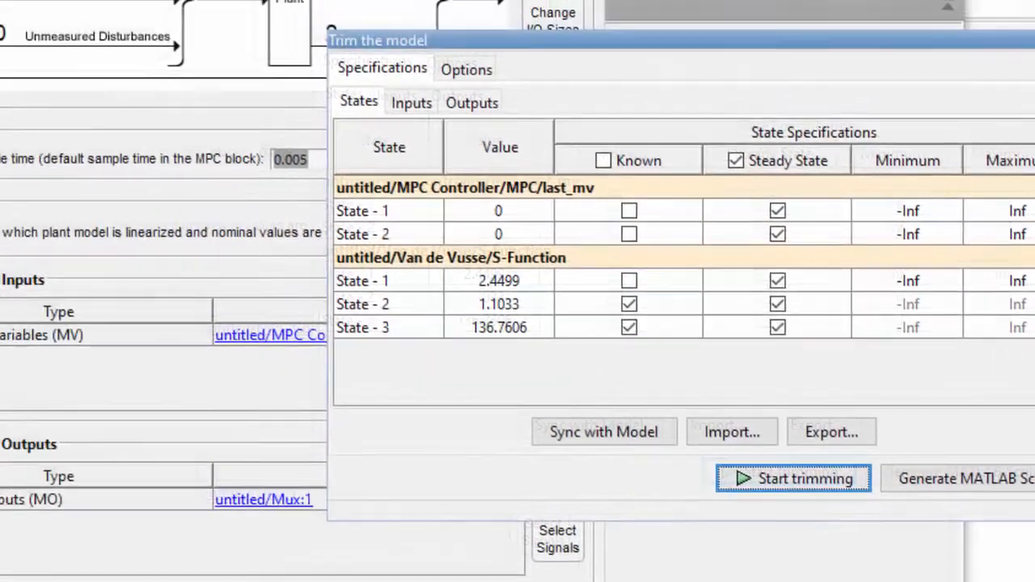
{"action": "left_click", "coordinate": [900, 0]}
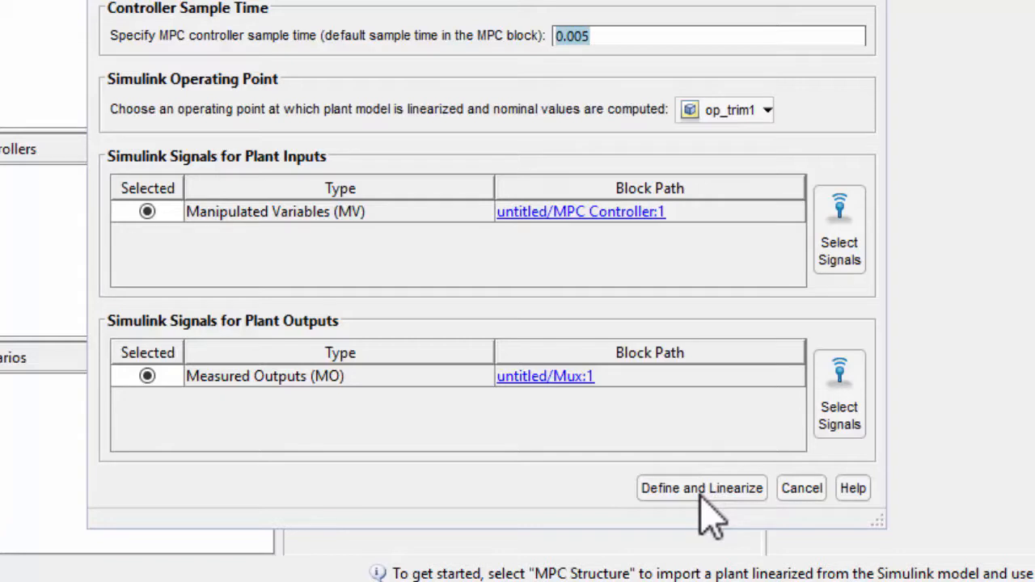
{"action": "left_click", "coordinate": [700, 492]}
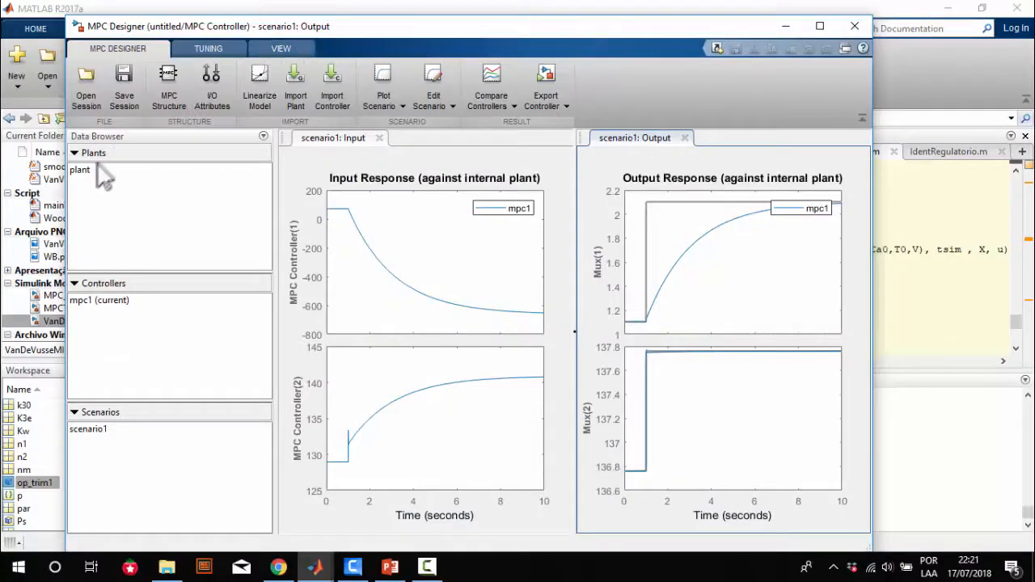
In the I/O attributes, rename plant inputs u(1) and u(2) as FV and Tk
{"action": "left_click", "coordinate": [83, 171]}
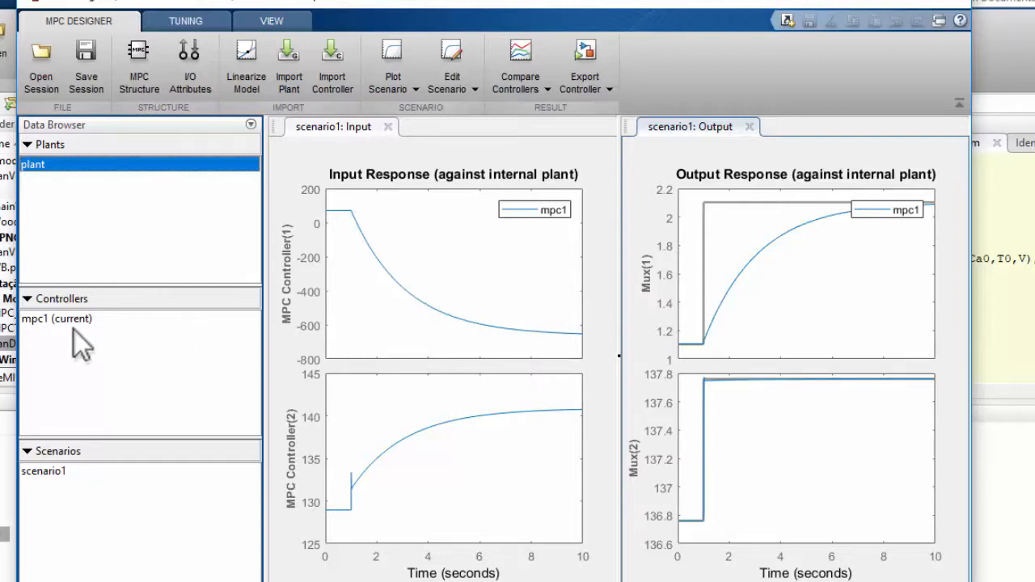
{"action": "left_click", "coordinate": [187, 73]}
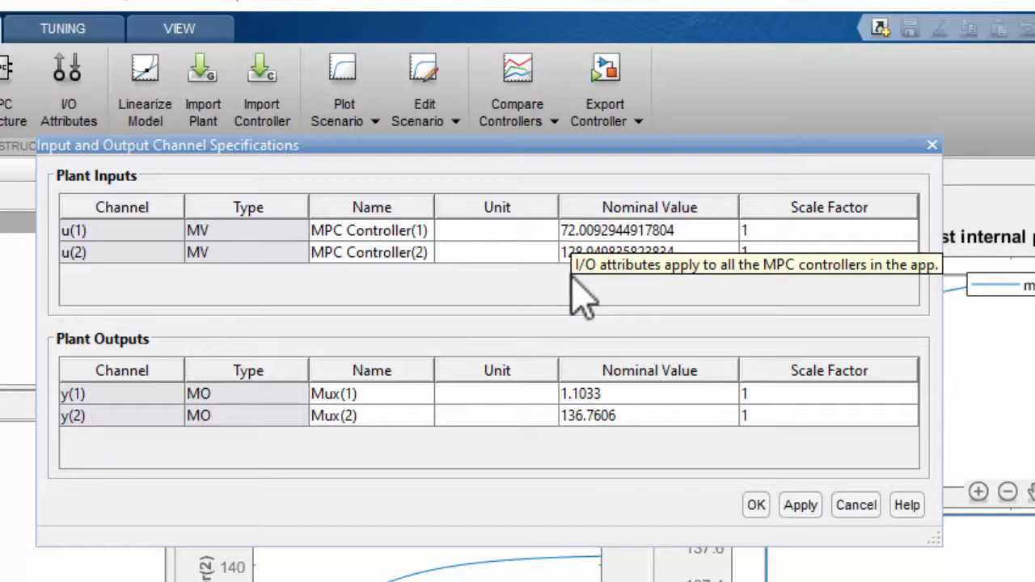
{"action": "double_click", "coordinate": [333, 230]}
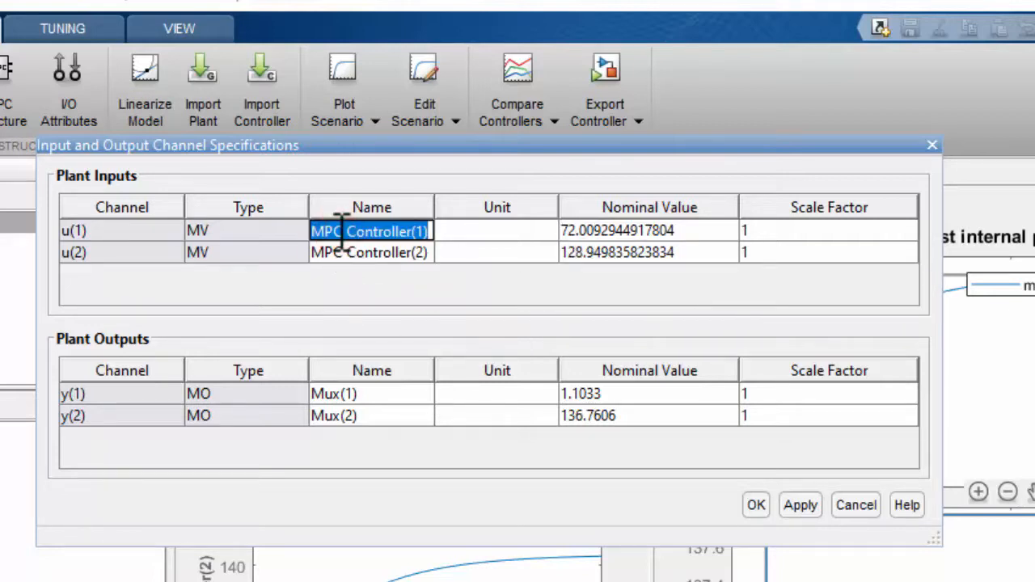
{"action": "type", "text": "FV"}
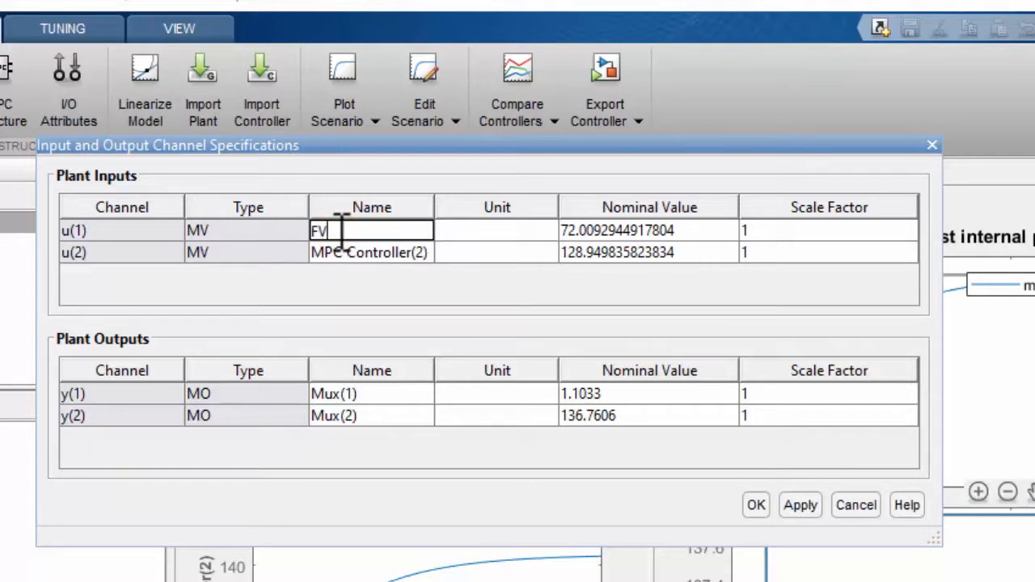
{"action": "double_click", "coordinate": [377, 254]}
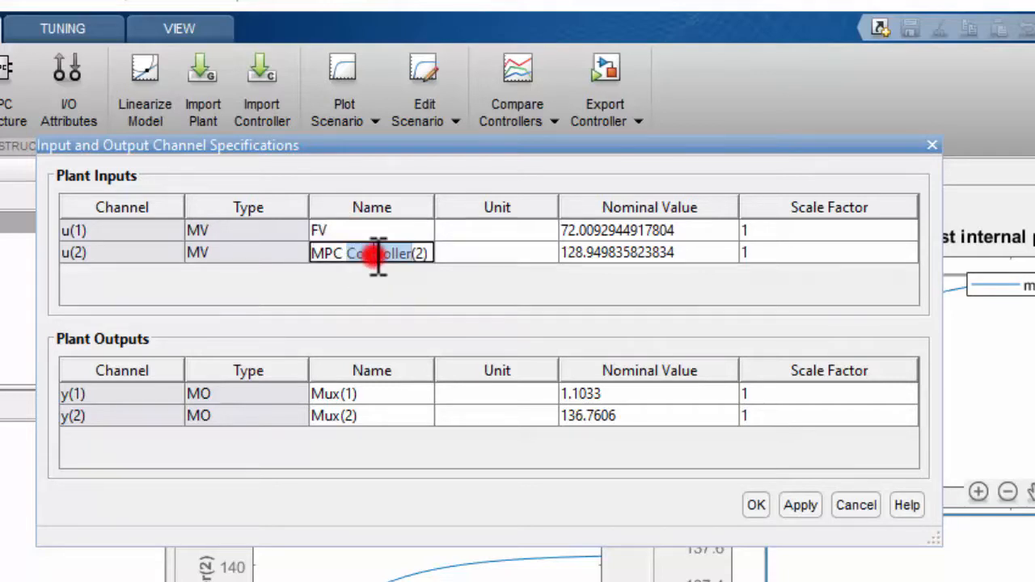
{"action": "type", "text": "Tk"}
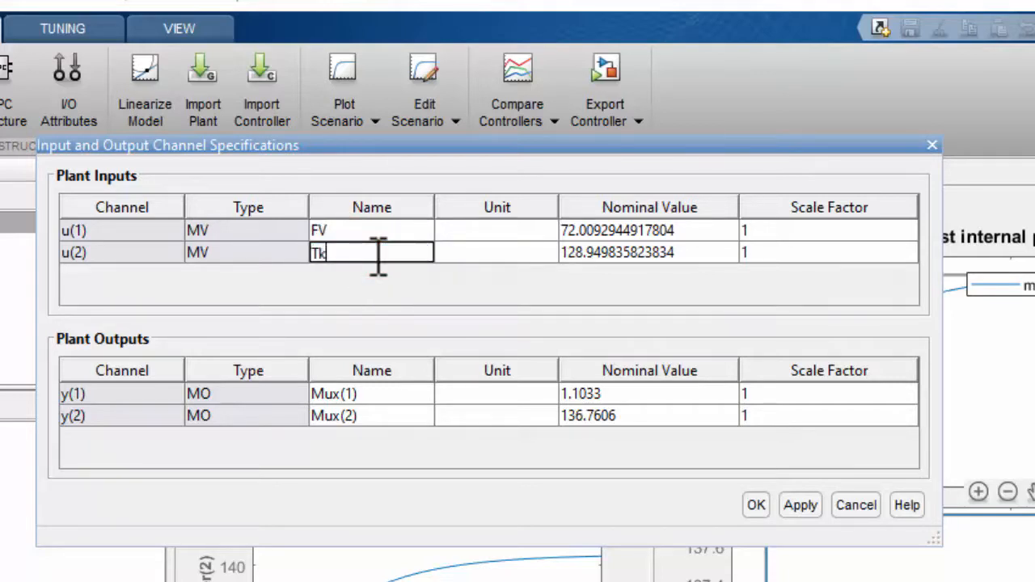
{"action": "left_click", "coordinate": [364, 298]}
{"action": "left_click", "coordinate": [399, 277]}
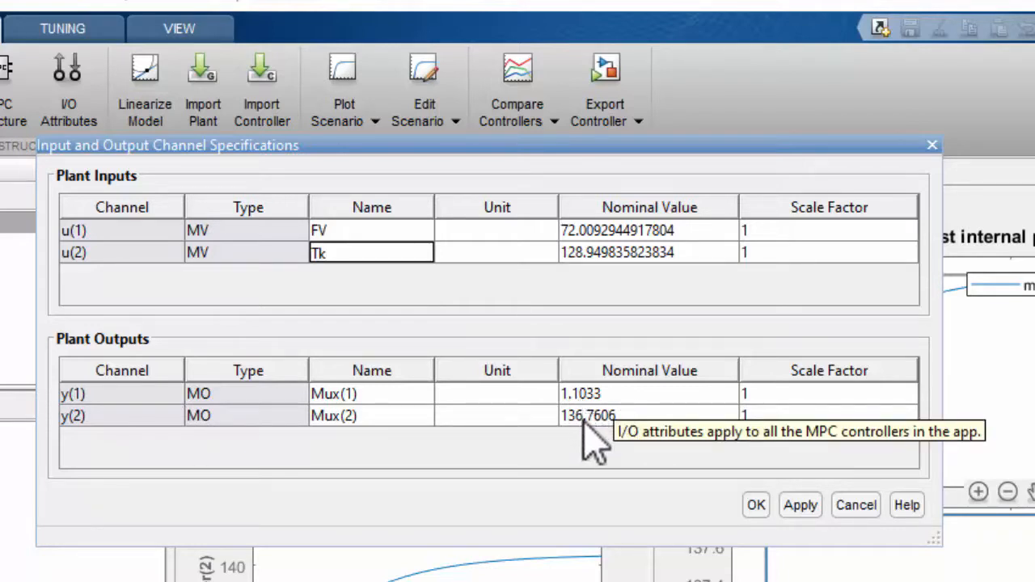
Rename plant outputs y(1) and y(2) as Cb and T, and accept the channel specifications
{"action": "double_click", "coordinate": [581, 393]}
{"action": "double_click", "coordinate": [613, 416]}
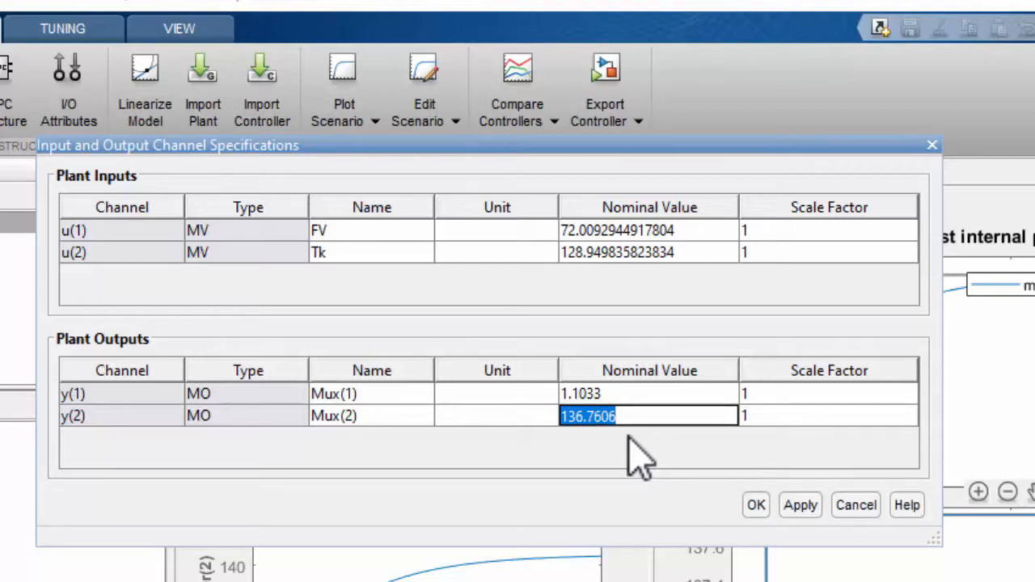
{"action": "left_click", "coordinate": [371, 394]}
{"action": "left_click", "coordinate": [374, 393]}
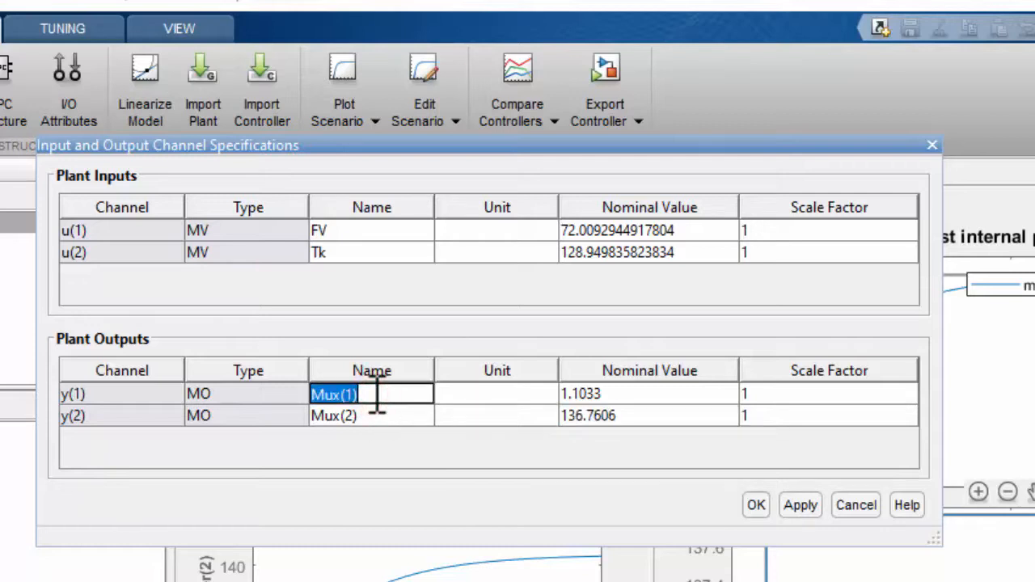
{"action": "type", "text": "Cb"}
{"action": "left_click", "coordinate": [395, 415]}
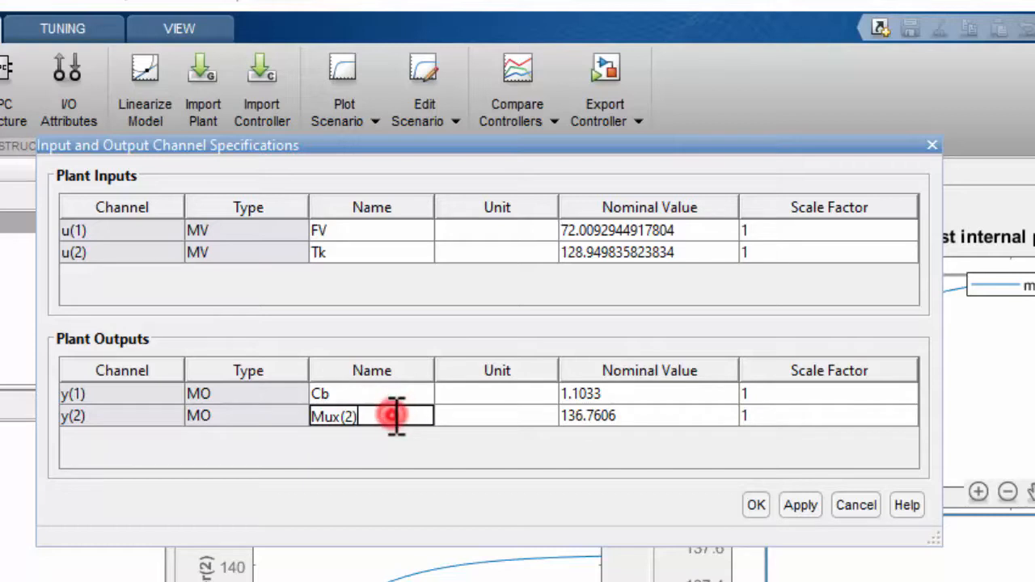
{"action": "key", "text": "BackSpace"}
{"action": "key", "text": "BackSpace"}
{"action": "key", "text": "BackSpace"}
{"action": "key", "text": "BackSpace"}
{"action": "key", "text": "BackSpace"}
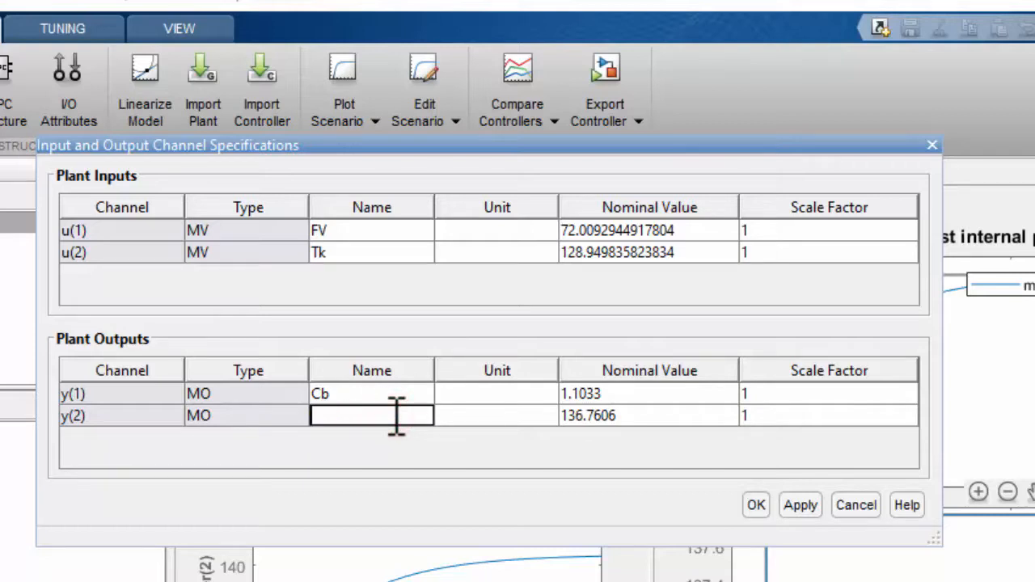
{"action": "type", "text": "T"}
{"action": "left_click", "coordinate": [749, 504]}
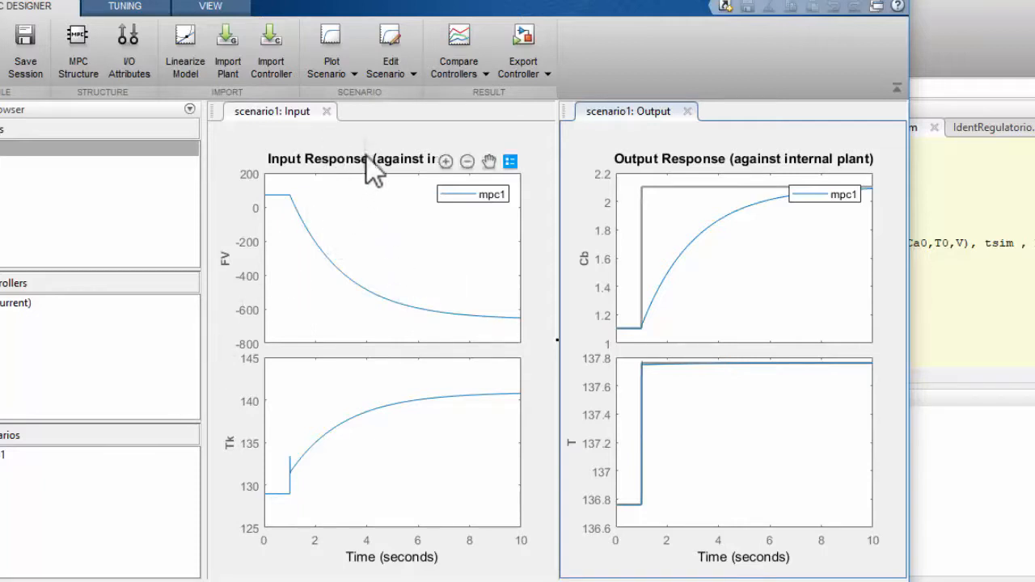
Open scenario1 for editing and set its simulation duration to 0.5 seconds
{"action": "left_click", "coordinate": [408, 79]}
{"action": "left_click", "coordinate": [410, 98]}
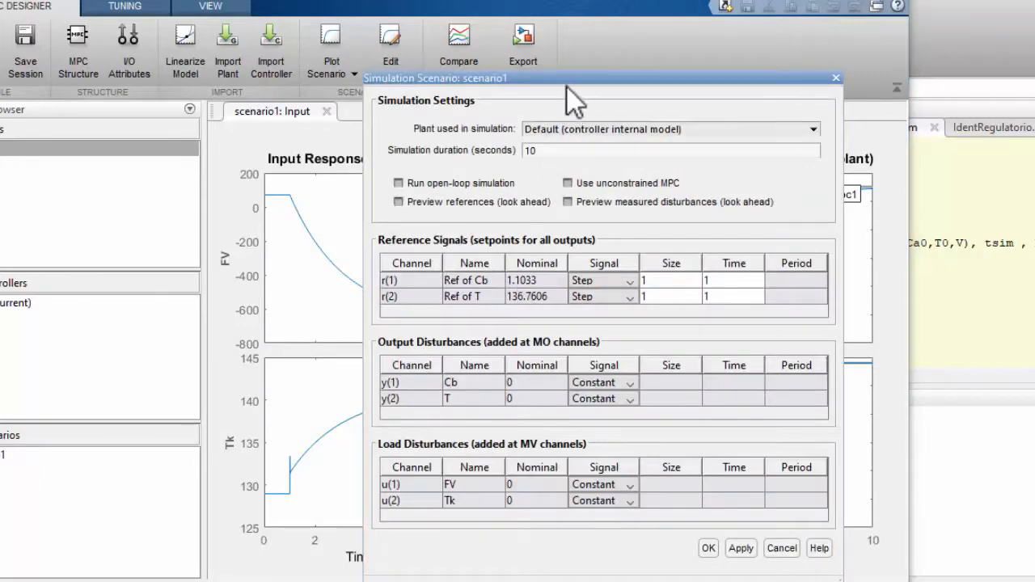
{"action": "left_click_drag", "start_coordinate": [554, 79], "coordinate": [326, 50]}
{"action": "double_click", "coordinate": [333, 120]}
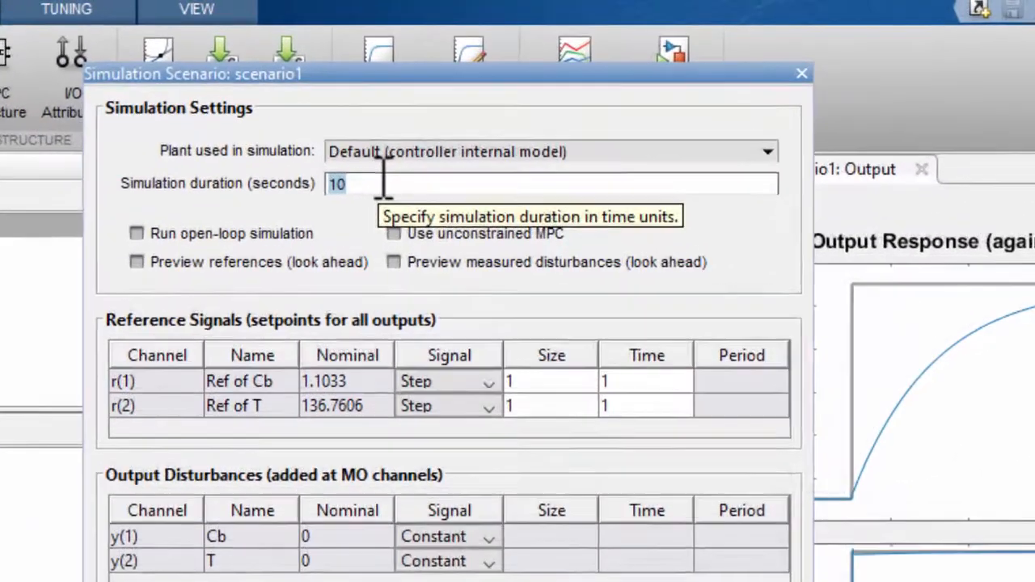
{"action": "type", "text": "0"}
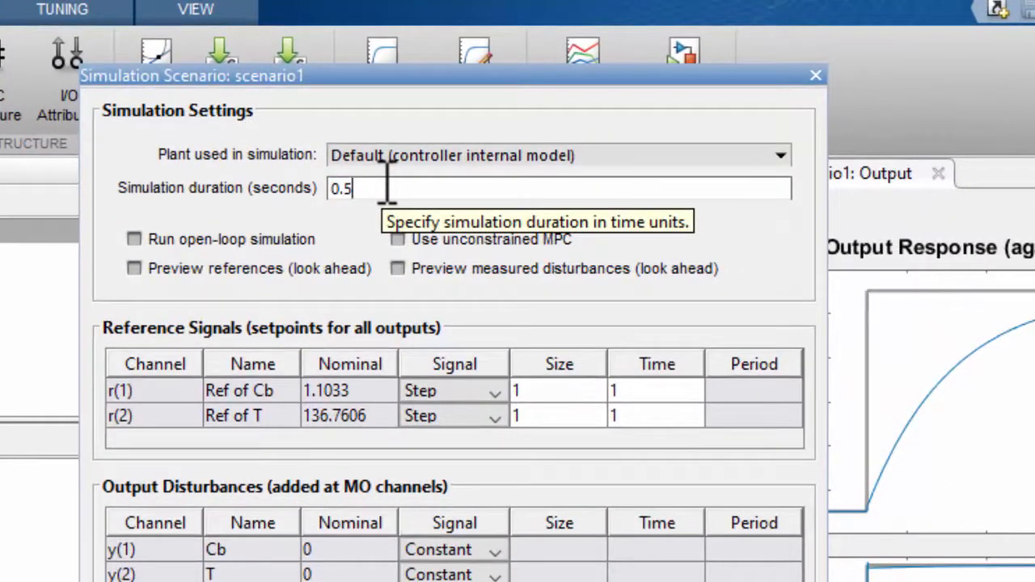
Set the reference step sizes to -0.1 for Cb and -6 for T in scenario1
{"action": "left_click_drag", "start_coordinate": [315, 78], "coordinate": [0, 42]}
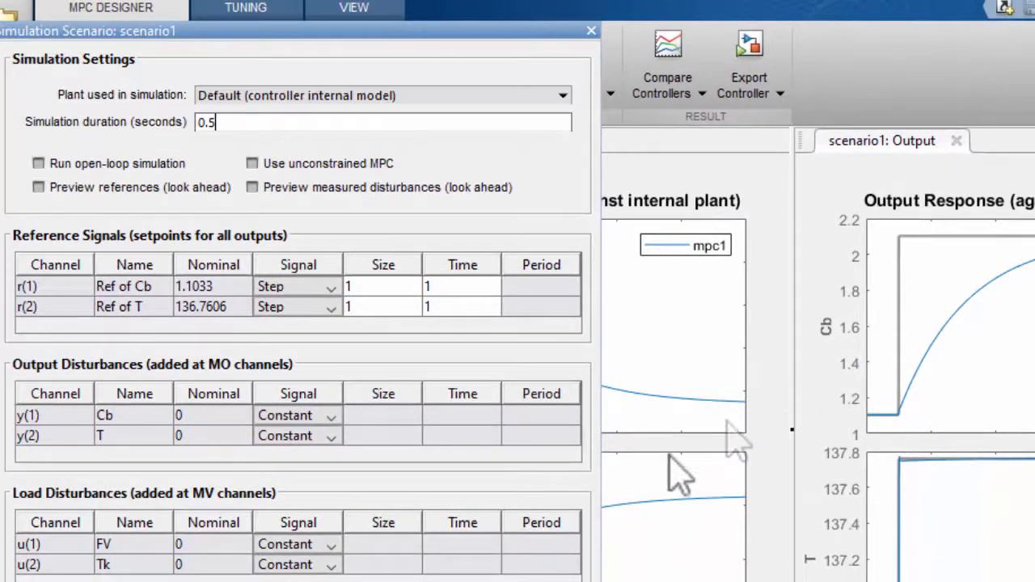
{"action": "double_click", "coordinate": [360, 286]}
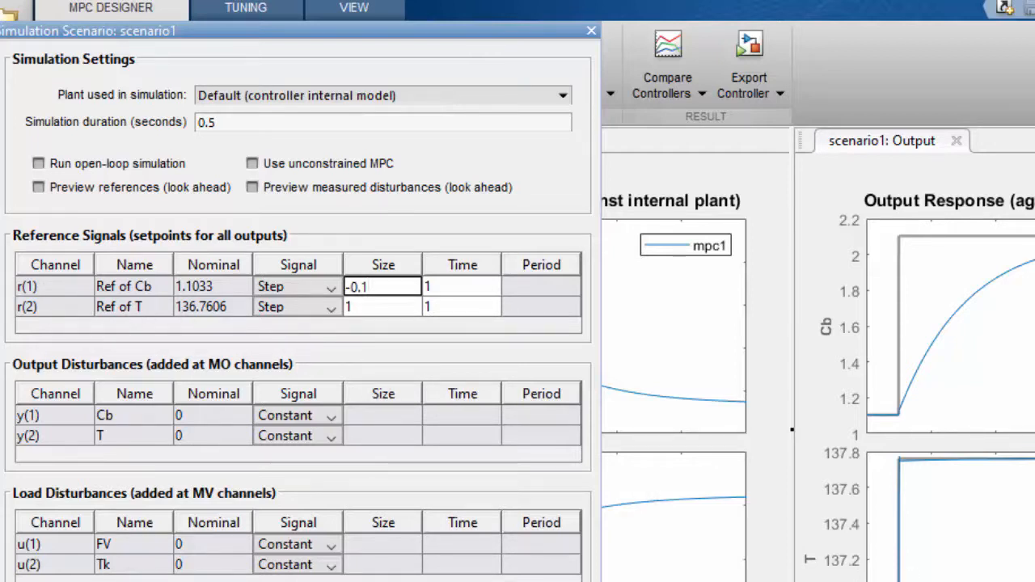
{"action": "double_click", "coordinate": [380, 307]}
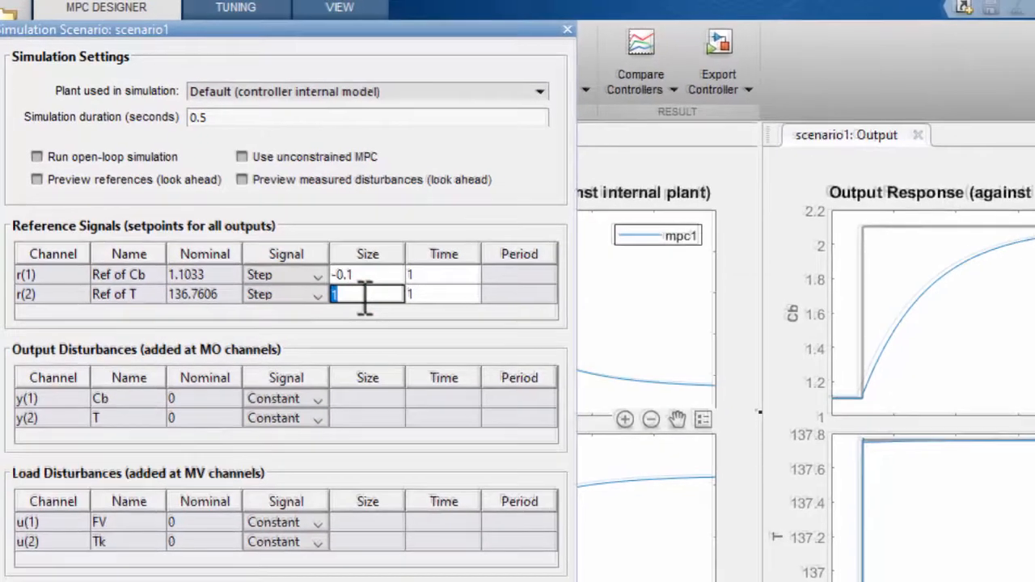
{"action": "type", "text": "13"}
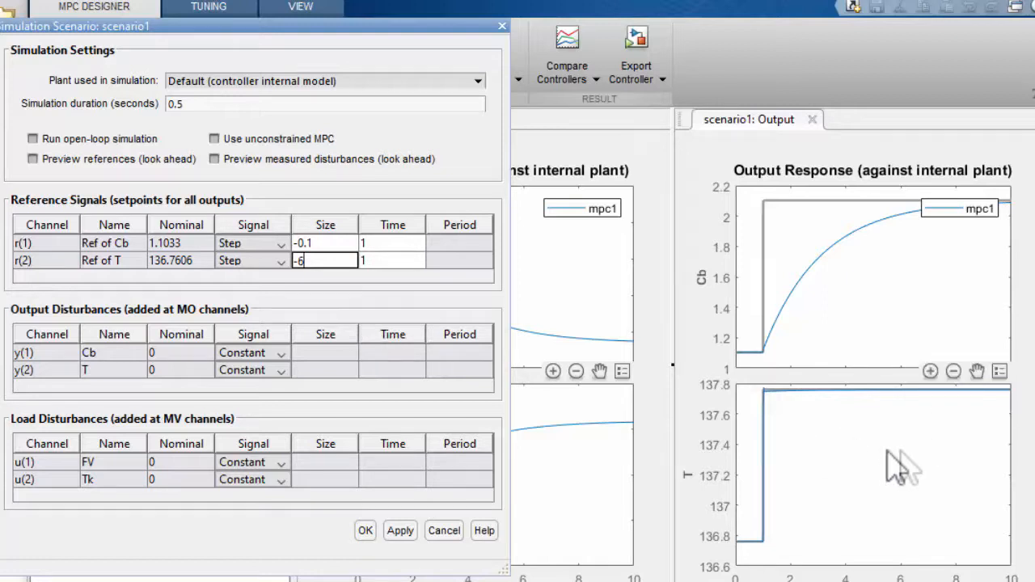
{"action": "left_click", "coordinate": [275, 295]}
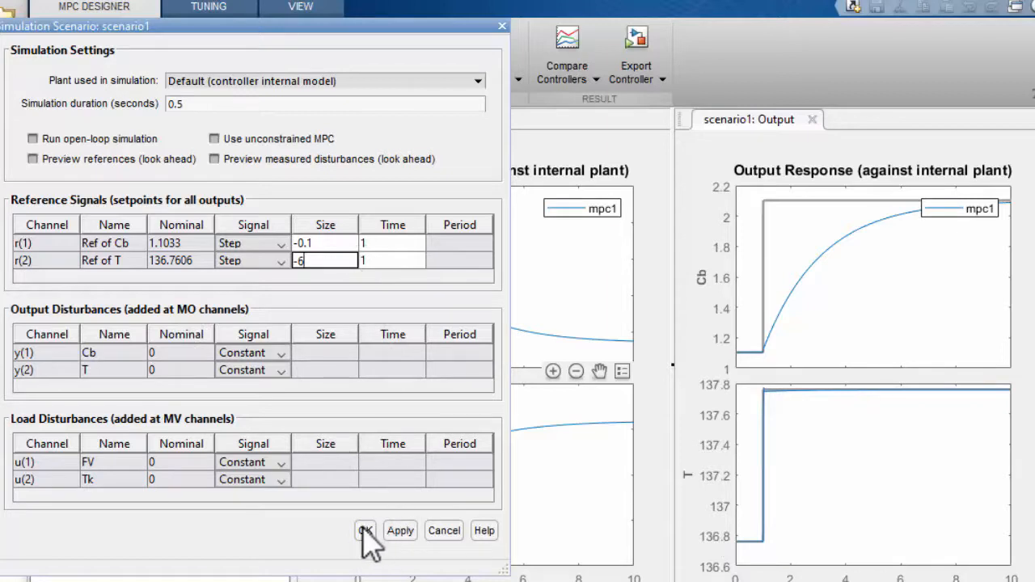
Set the reference step times to 0.1 for Cb and 0.3 for T, and accept the scenario settings
{"action": "double_click", "coordinate": [382, 242]}
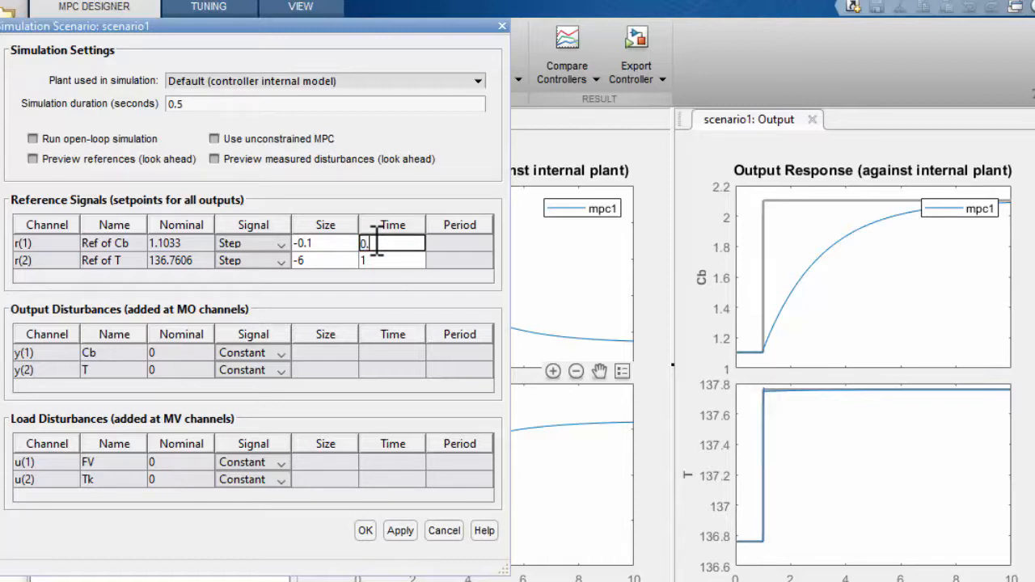
{"action": "double_click", "coordinate": [398, 261]}
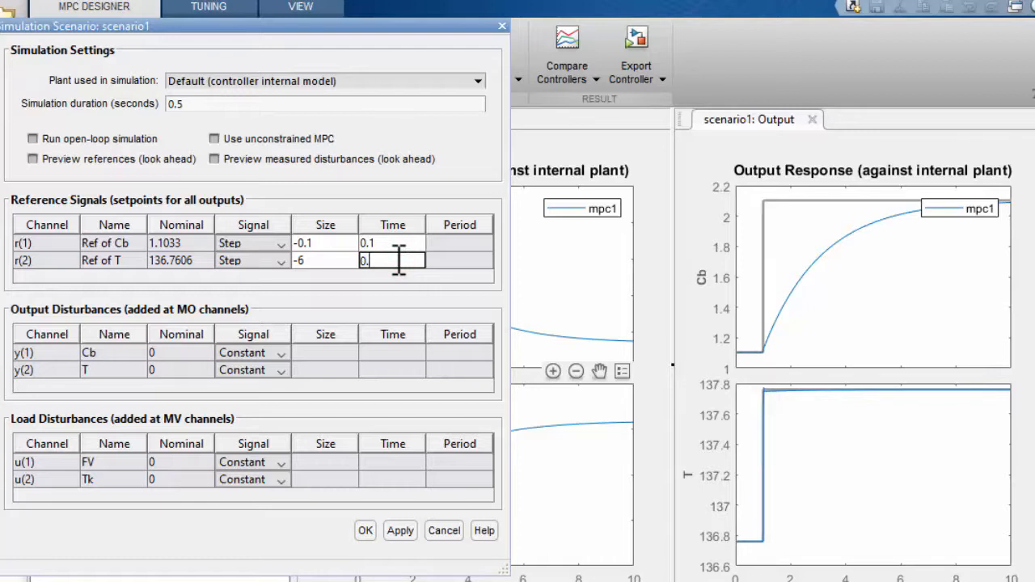
{"action": "type", "text": "0.3"}
{"action": "left_click", "coordinate": [365, 530]}
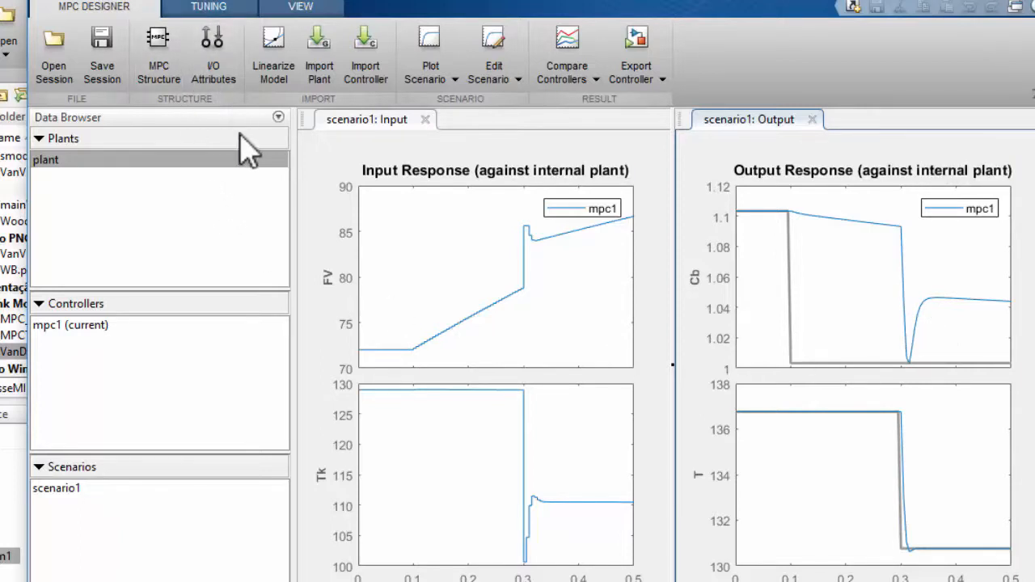
In the tuning settings of mpc1, set the prediction horizon to 50 and the control horizon to 10
{"action": "left_click", "coordinate": [202, 13]}
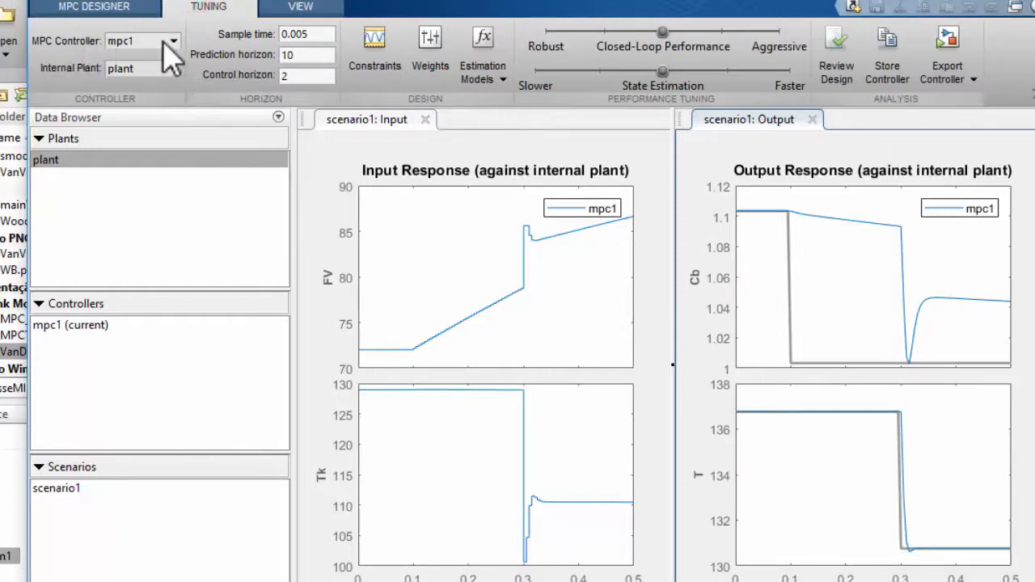
{"action": "left_click", "coordinate": [129, 69]}
{"action": "left_click", "coordinate": [141, 111]}
{"action": "left_click", "coordinate": [291, 75]}
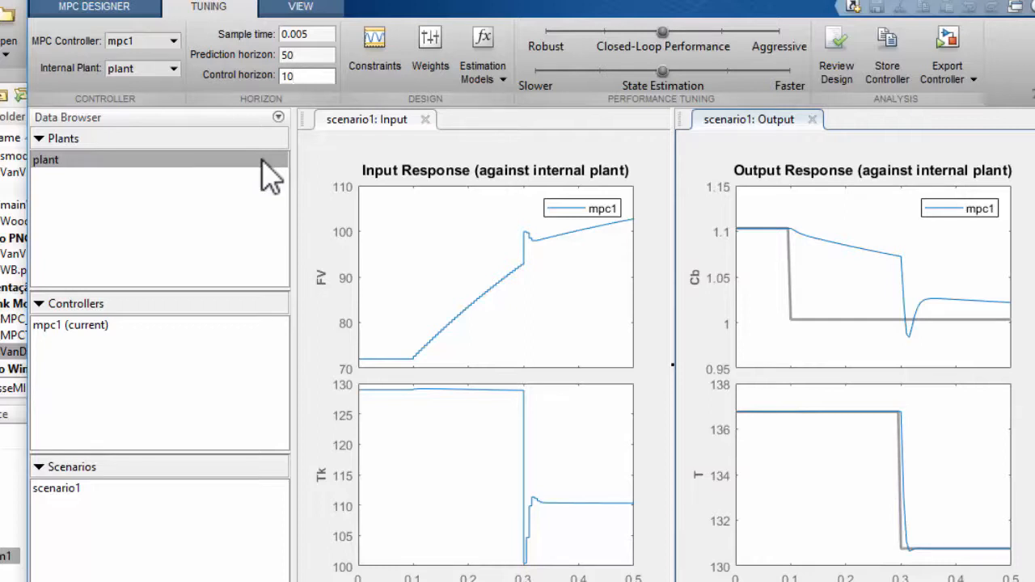
{"action": "left_click", "coordinate": [212, 118]}
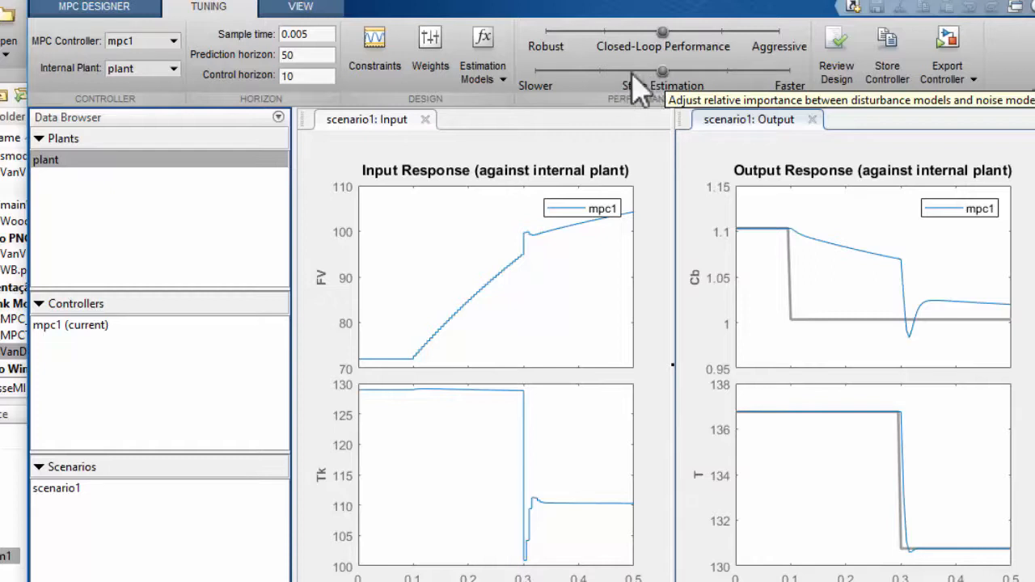
Try slower state estimation for mpc1, and set it to the fastest end of its range
{"action": "left_click_drag", "start_coordinate": [664, 72], "coordinate": [590, 73]}
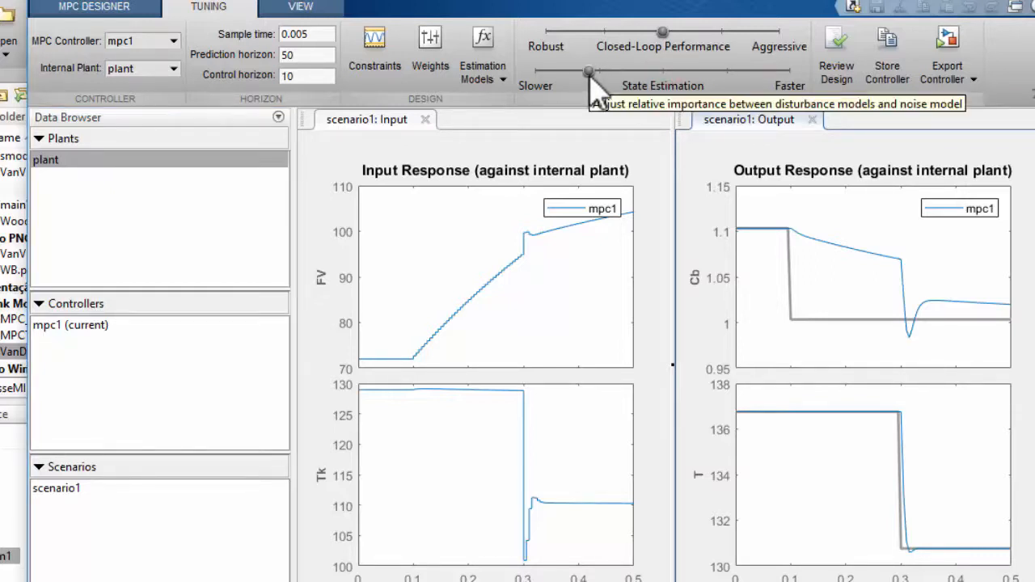
{"action": "left_click_drag", "start_coordinate": [590, 71], "coordinate": [844, 97]}
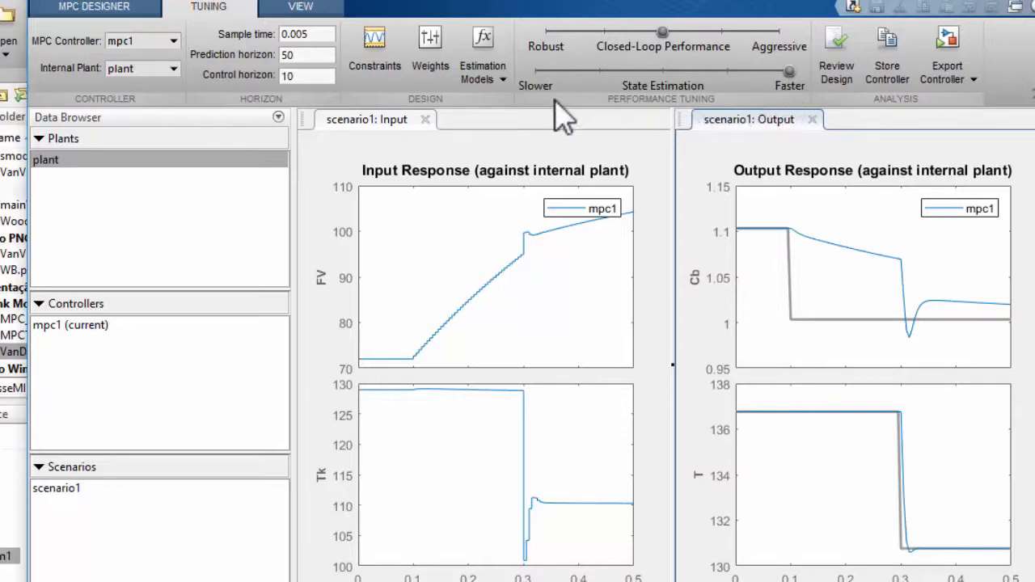
Try more aggressive and more robust closed-loop performance, and return the setting to the middle of its range
{"action": "left_click", "coordinate": [662, 30]}
{"action": "left_click_drag", "start_coordinate": [659, 32], "coordinate": [774, 34]}
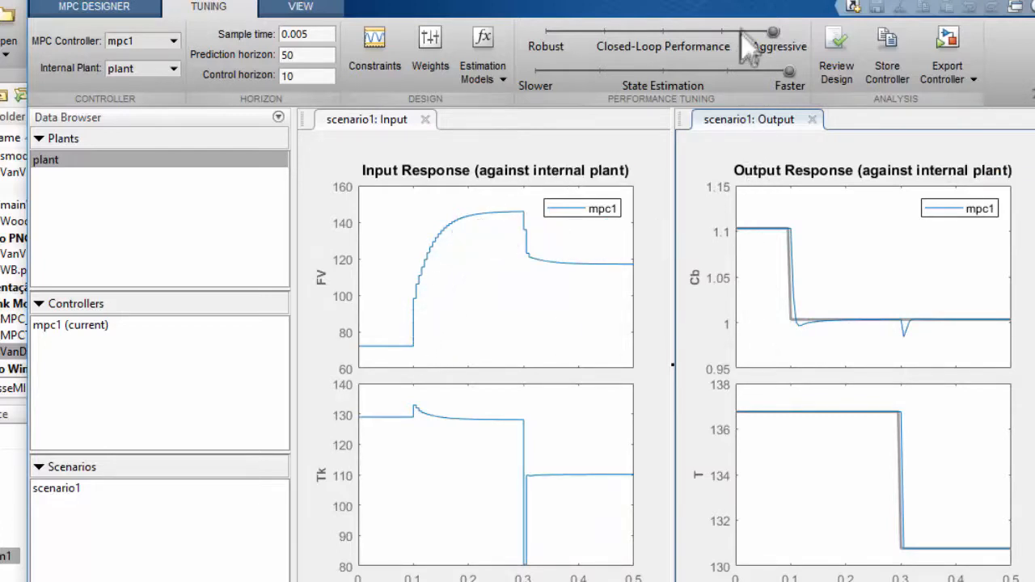
{"action": "left_click_drag", "start_coordinate": [778, 32], "coordinate": [573, 34]}
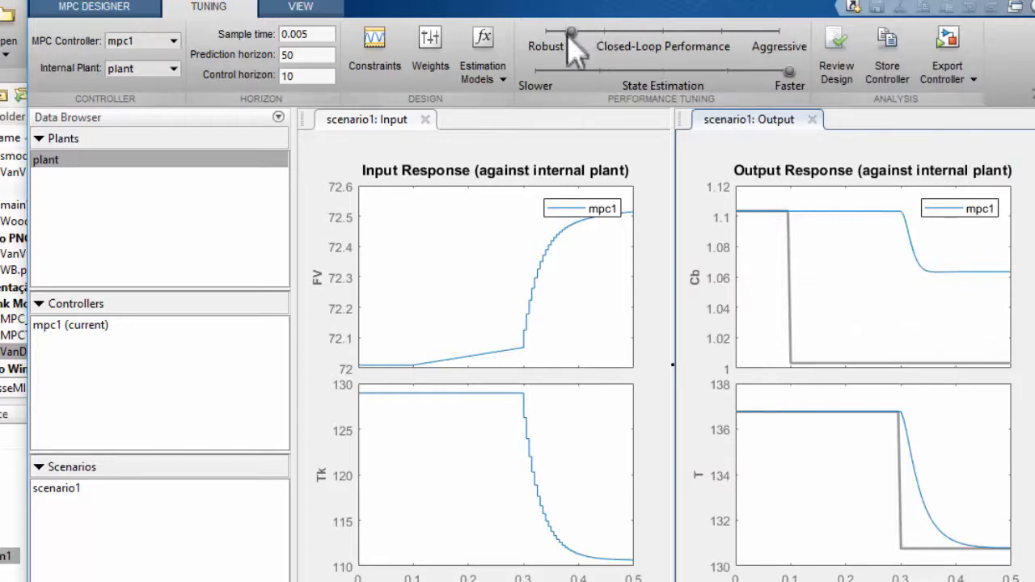
{"action": "left_click_drag", "start_coordinate": [570, 34], "coordinate": [665, 34]}
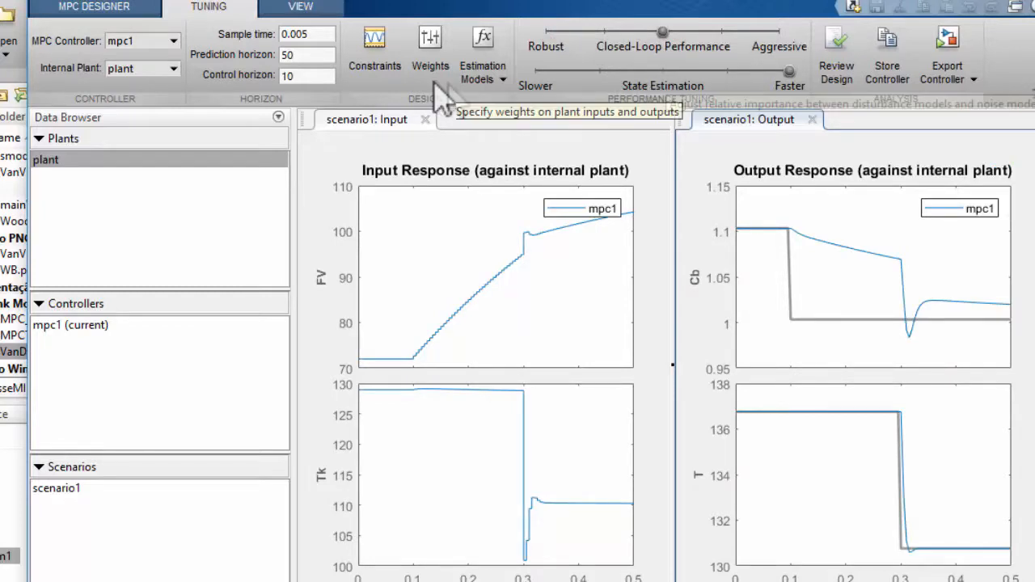
Open the mpc1 constraints and limit input u(1) to a minimum of 0 and a maximum of 160
{"action": "left_click", "coordinate": [372, 57]}
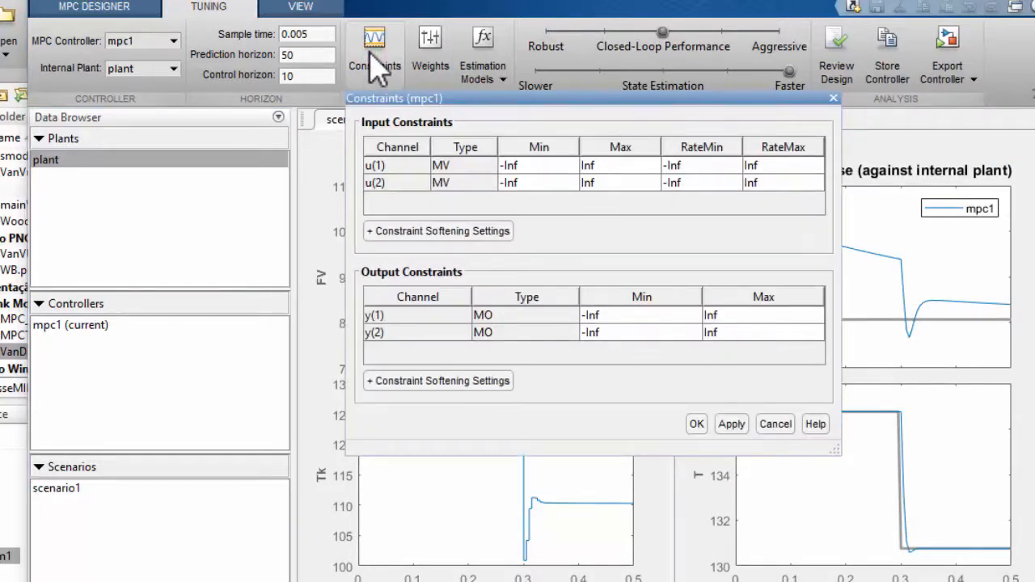
{"action": "left_click_drag", "start_coordinate": [451, 96], "coordinate": [240, 35]}
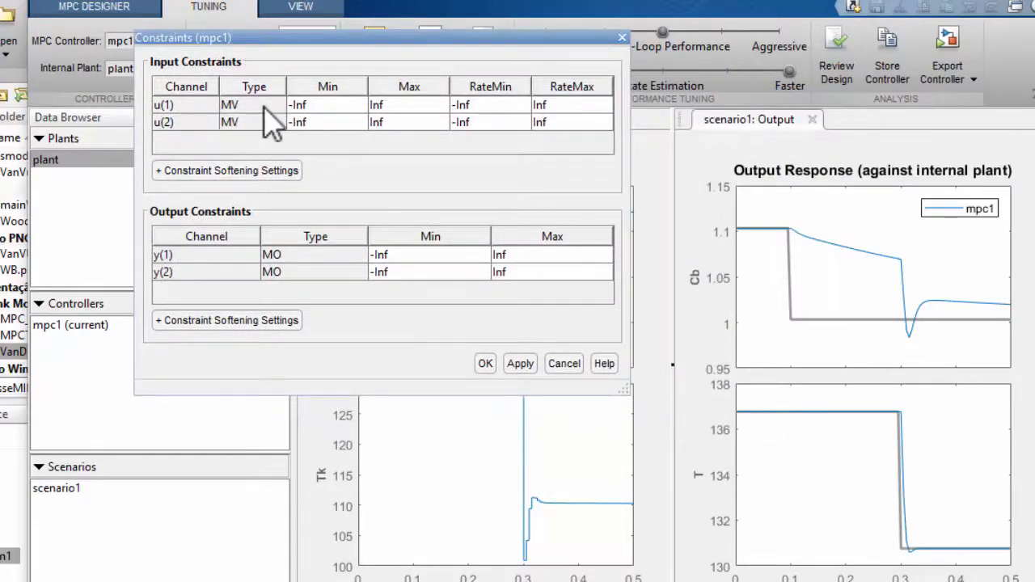
{"action": "left_click", "coordinate": [319, 104]}
{"action": "left_click_drag", "start_coordinate": [321, 104], "coordinate": [245, 89]}
{"action": "type", "text": "0"}
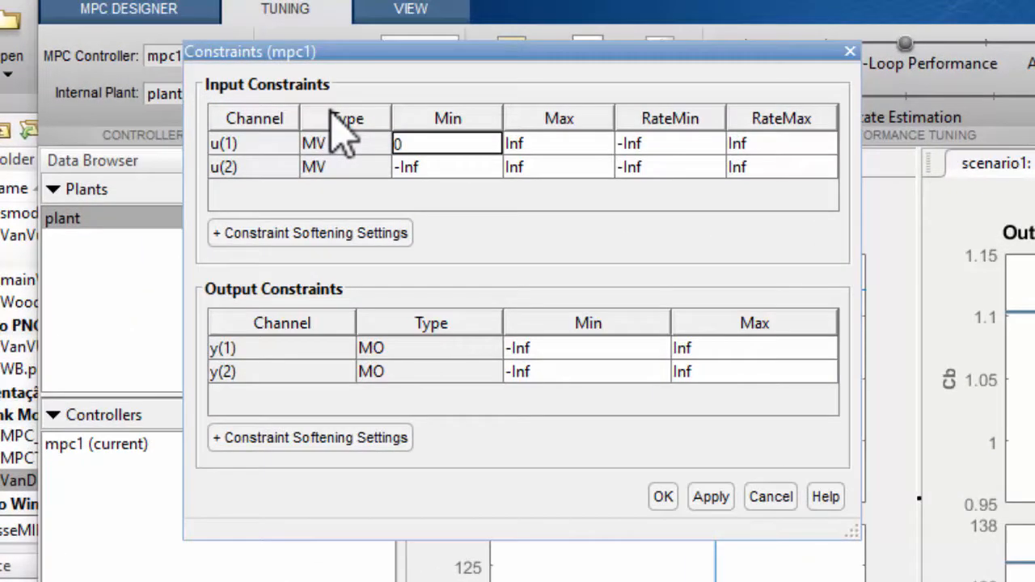
{"action": "left_click", "coordinate": [543, 145]}
{"action": "double_click", "coordinate": [538, 146]}
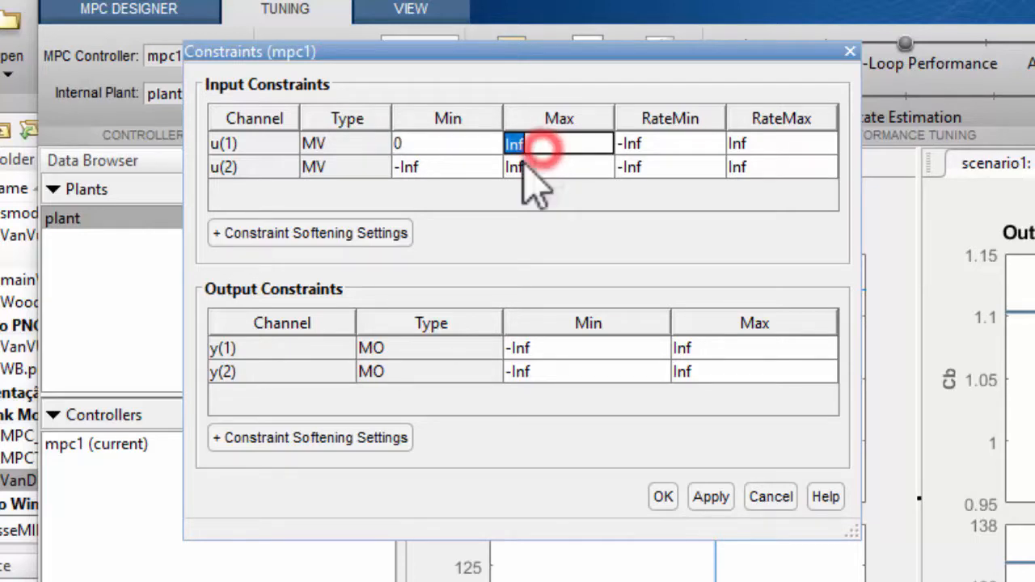
{"action": "type", "text": "160"}
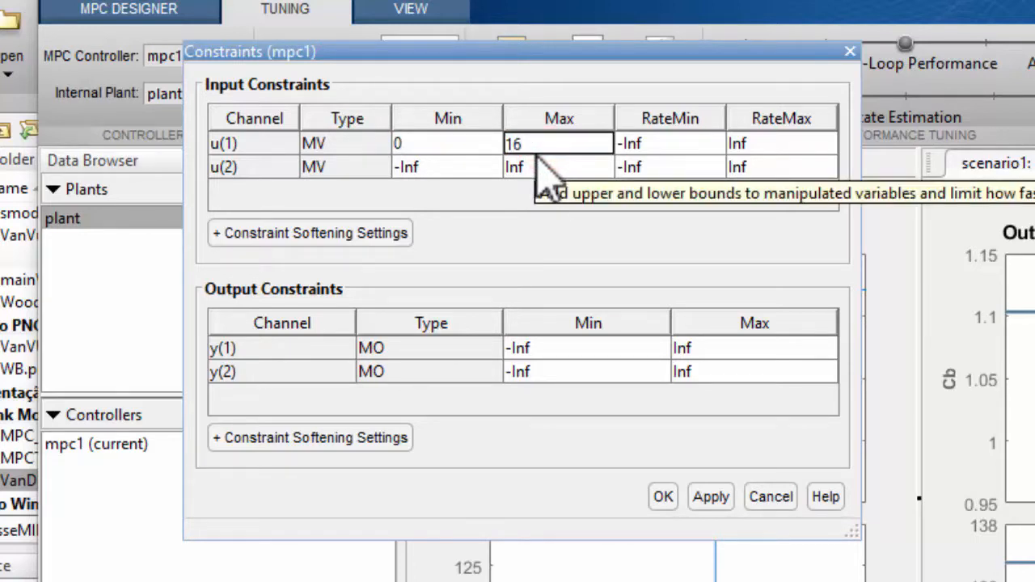
Limit input u(2) to a minimum of 25 and a maximum of 150
{"action": "left_click", "coordinate": [459, 168]}
{"action": "double_click", "coordinate": [460, 169]}
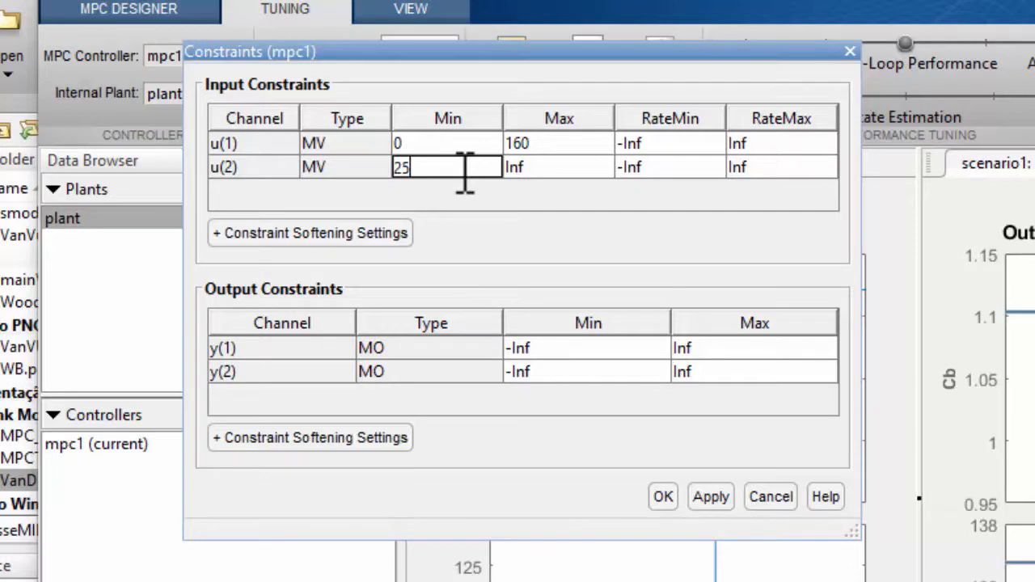
{"action": "type", "text": "25"}
{"action": "left_click", "coordinate": [529, 169]}
{"action": "double_click", "coordinate": [537, 168]}
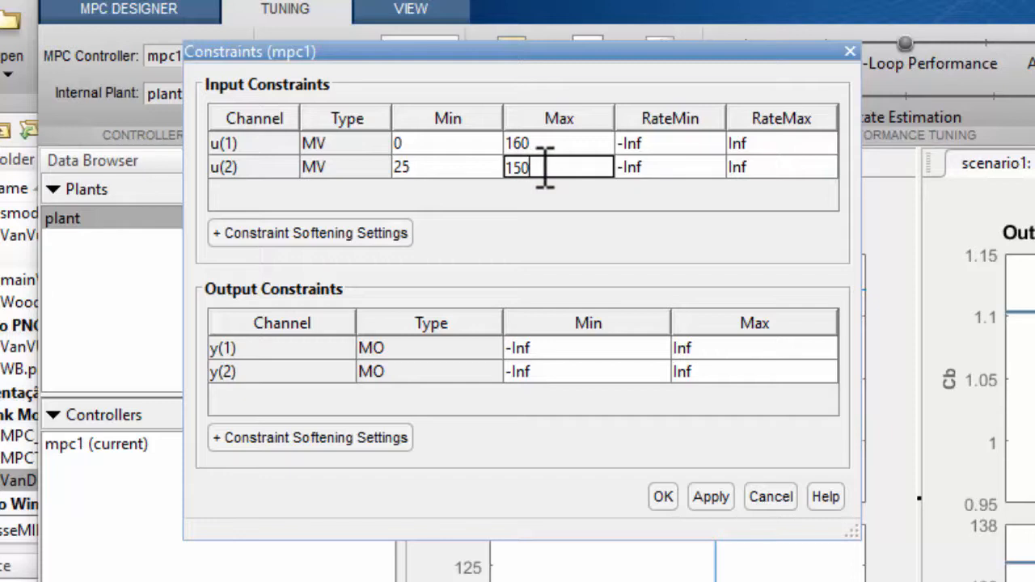
{"action": "left_click", "coordinate": [617, 202]}
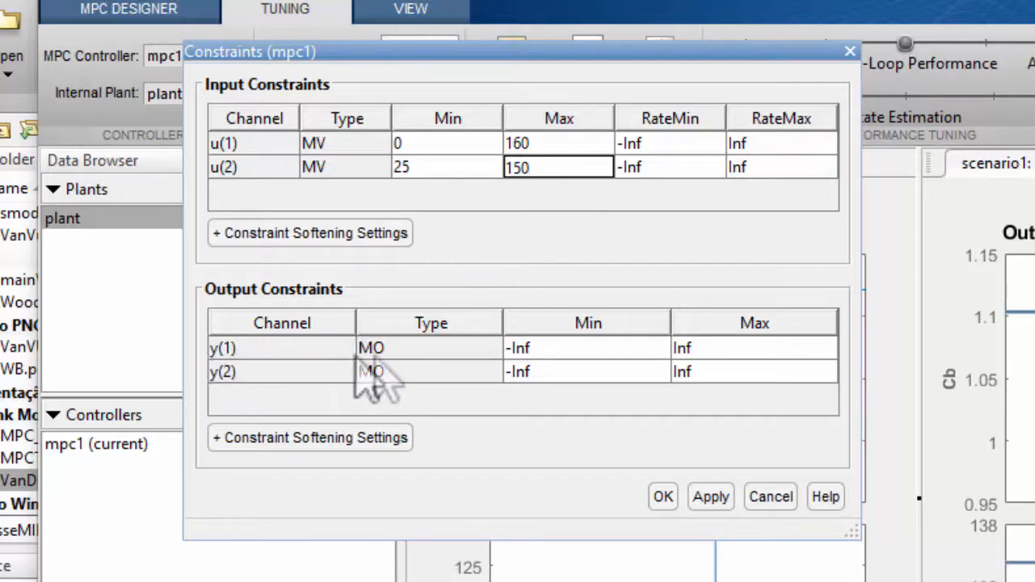
Set the output minimums to 0 for y(1) and 25 for y(2), and accept the constraints
{"action": "double_click", "coordinate": [532, 350]}
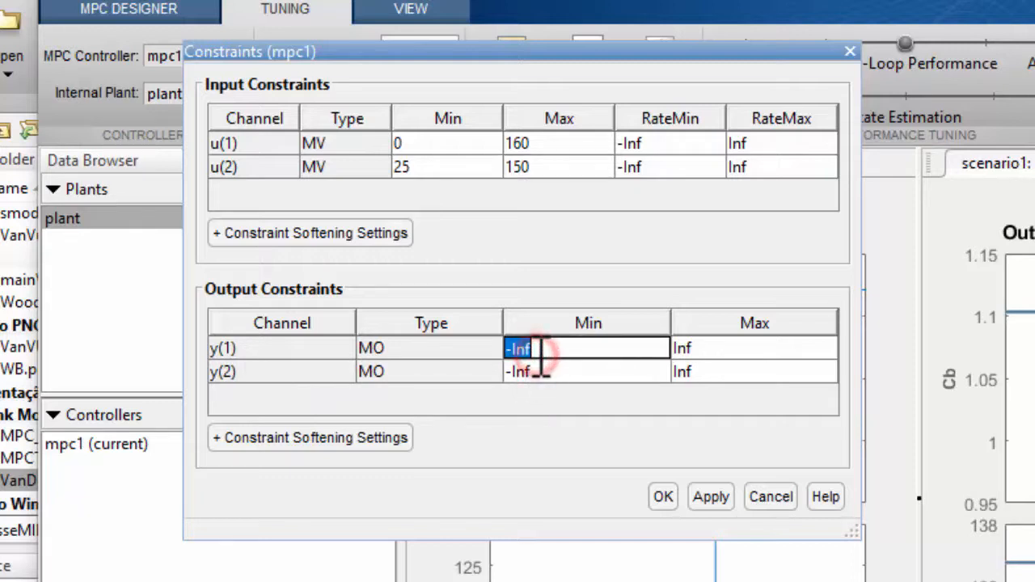
{"action": "type", "text": "0"}
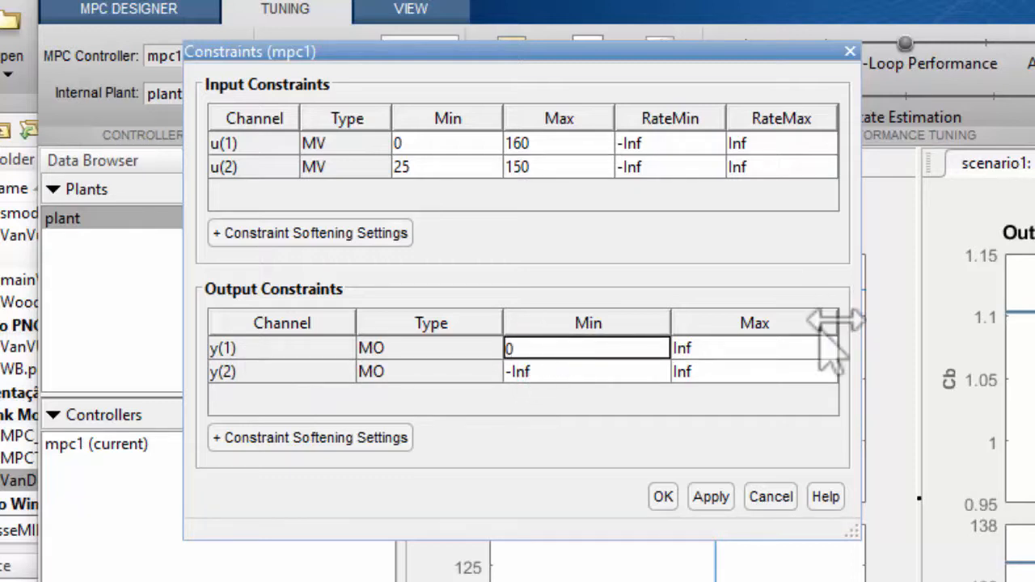
{"action": "left_click", "coordinate": [574, 375]}
{"action": "double_click", "coordinate": [574, 375]}
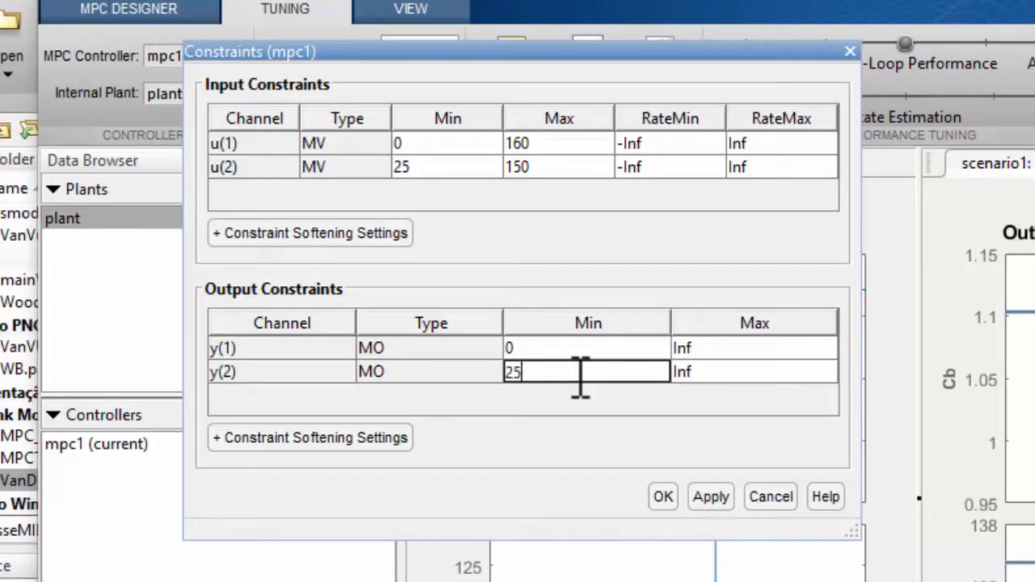
{"action": "left_click", "coordinate": [525, 439]}
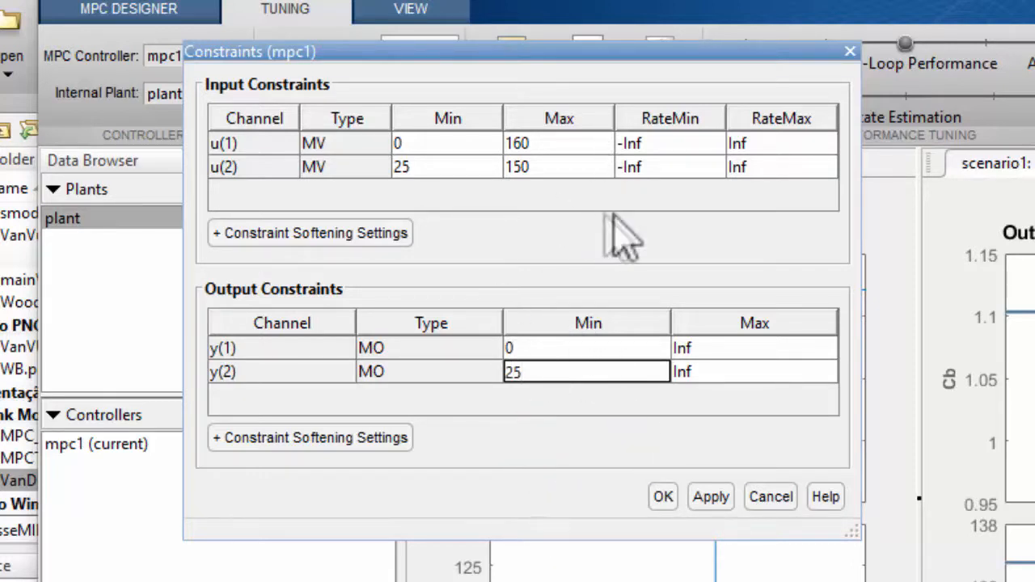
{"action": "left_click", "coordinate": [663, 496]}
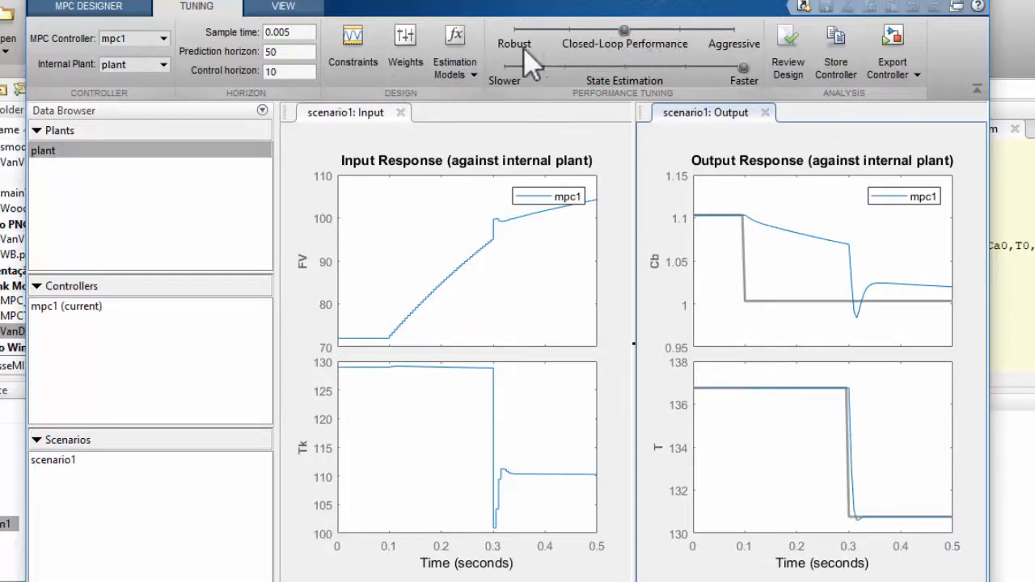
Open the mpc1 weights and set the rate weight of input u(2) to 1.5
{"action": "left_click", "coordinate": [407, 61]}
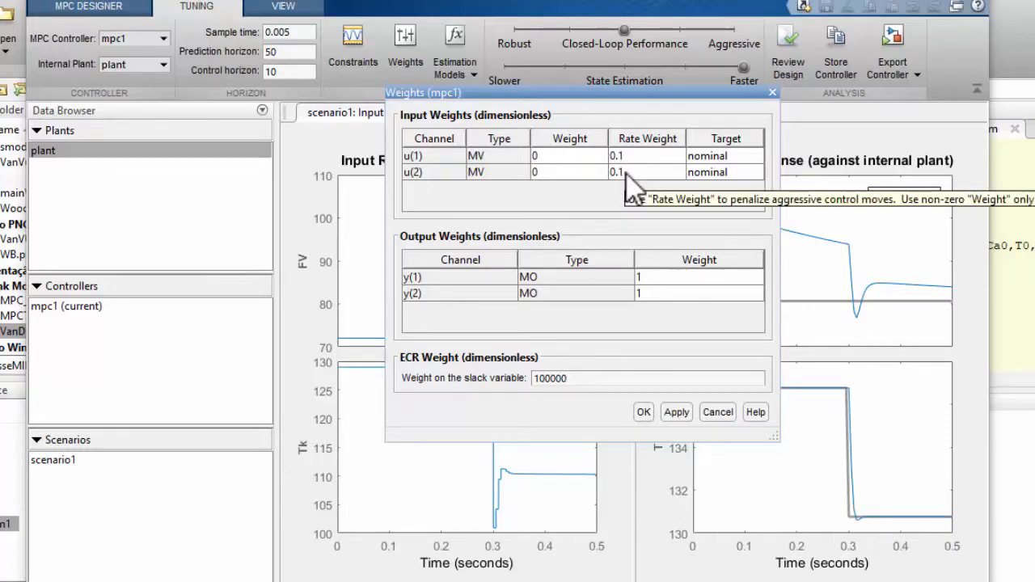
{"action": "left_click_drag", "start_coordinate": [614, 94], "coordinate": [391, 76]}
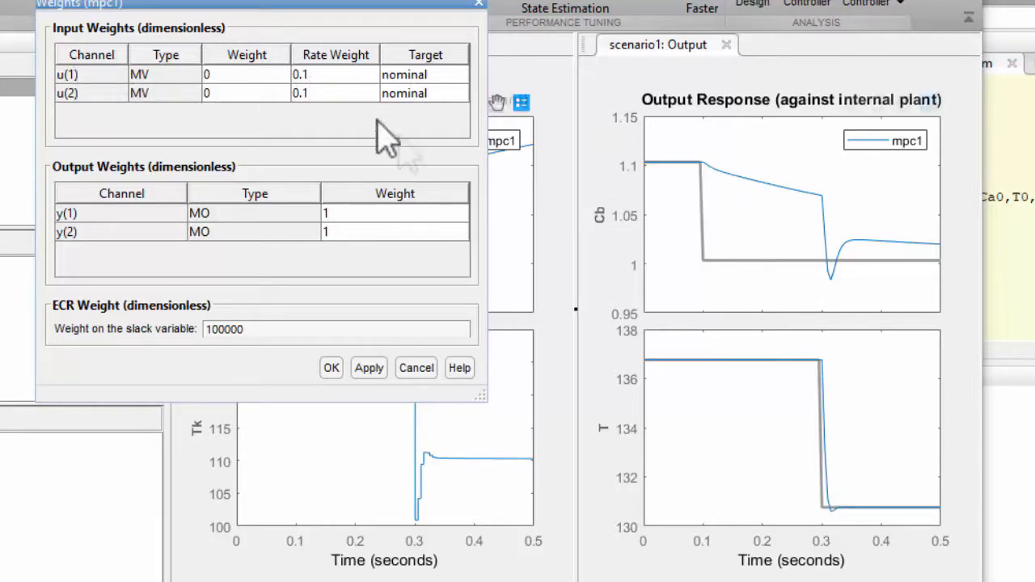
{"action": "left_click", "coordinate": [311, 93]}
{"action": "left_click", "coordinate": [312, 94]}
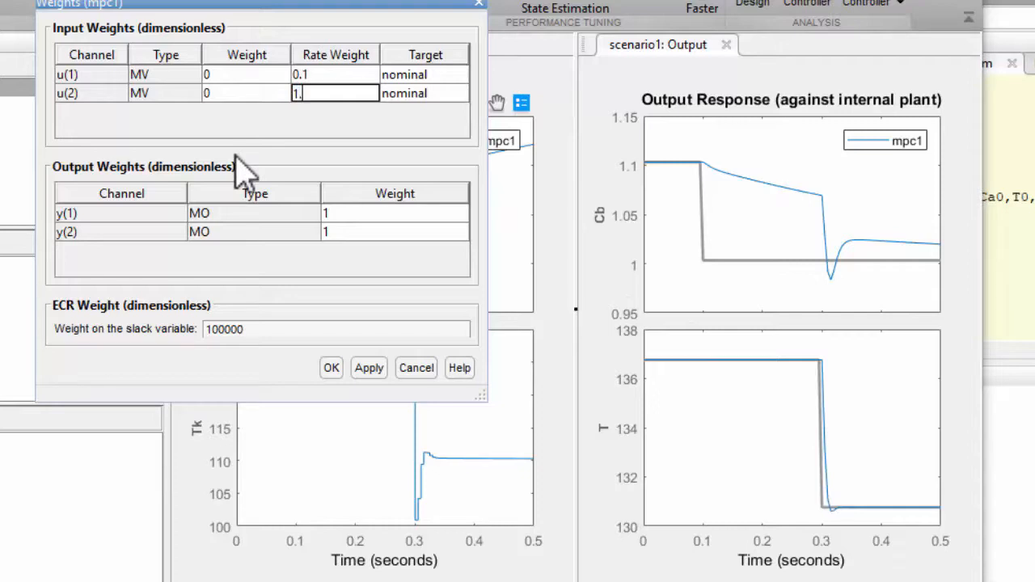
{"action": "left_click", "coordinate": [236, 154]}
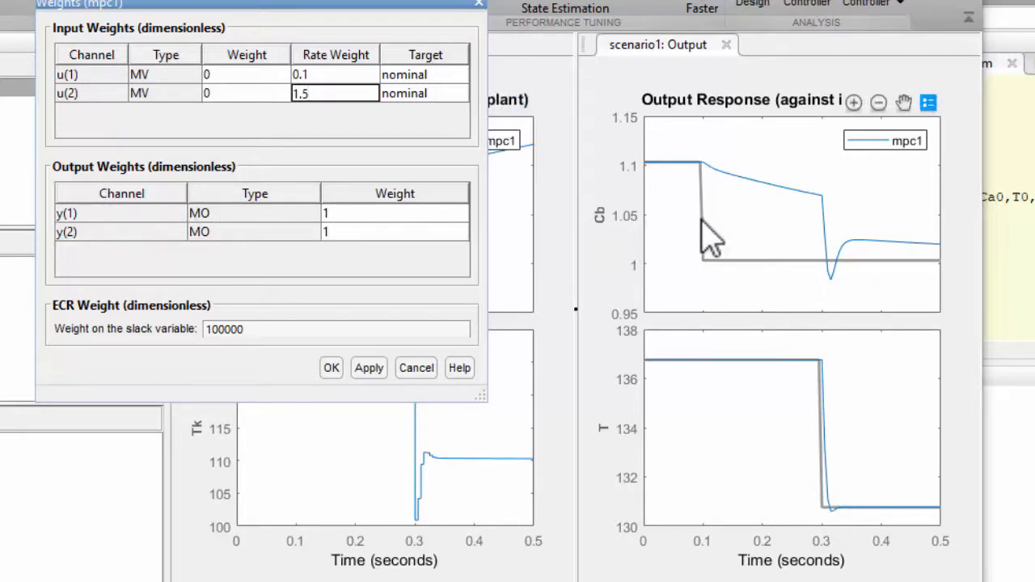
Set the output weight of y(1) to 100
{"action": "left_click", "coordinate": [334, 214]}
{"action": "left_click", "coordinate": [334, 214]}
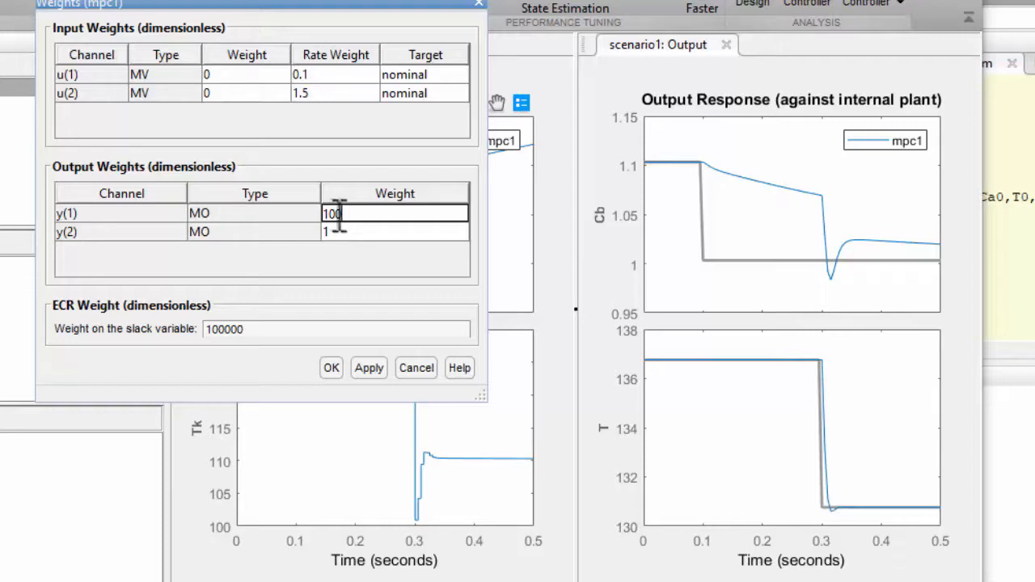
{"action": "left_click", "coordinate": [350, 244]}
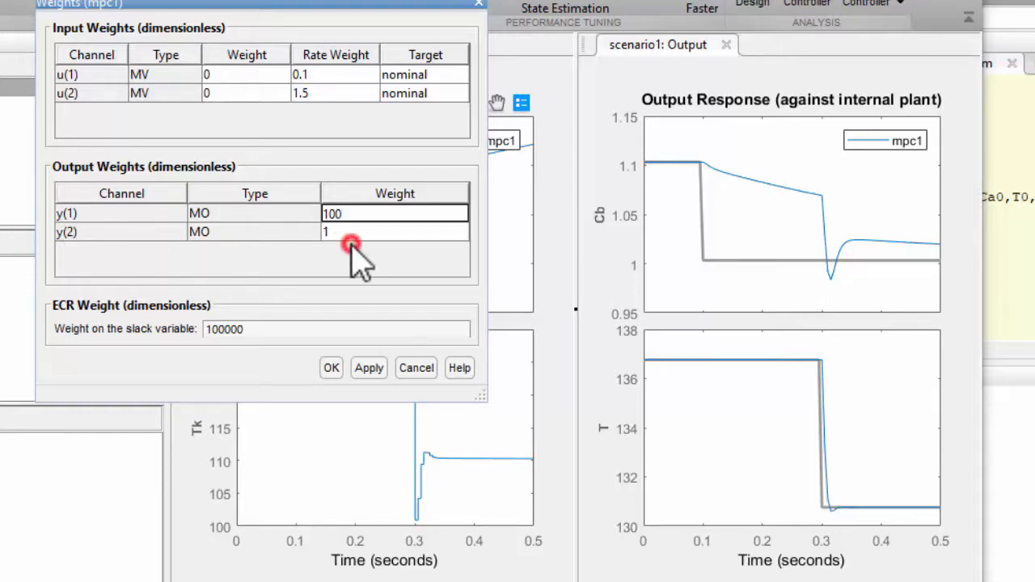
Accept the mpc1 weights and shift the closed-loop performance slightly toward robust
{"action": "left_click", "coordinate": [335, 229]}
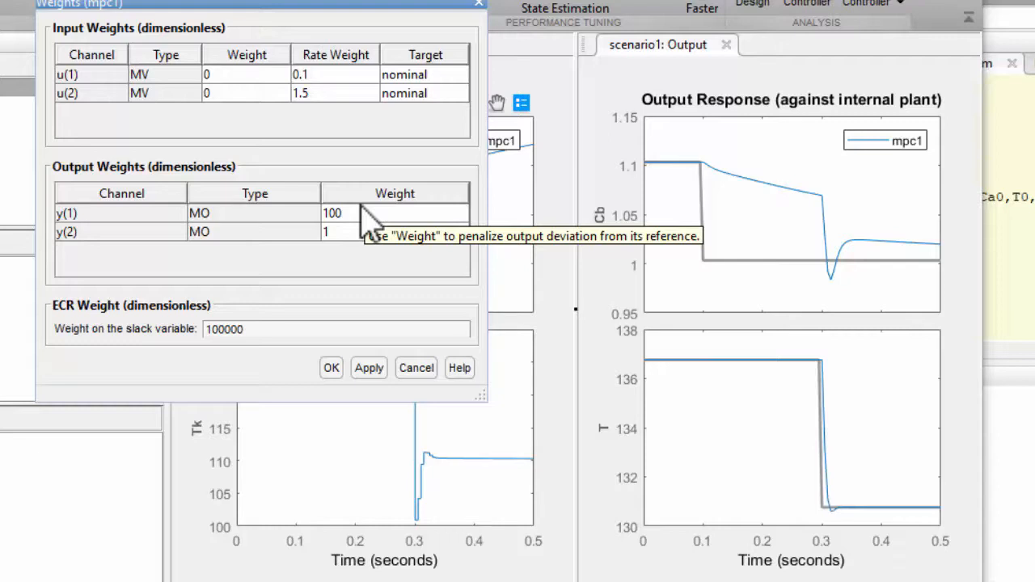
{"action": "left_click", "coordinate": [332, 371]}
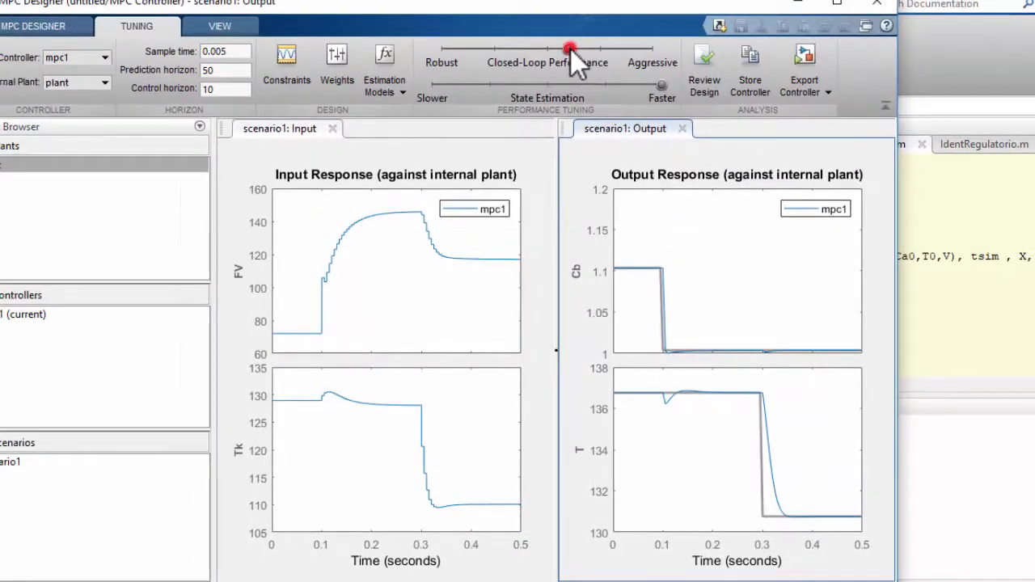
{"action": "left_click_drag", "start_coordinate": [571, 49], "coordinate": [537, 51]}
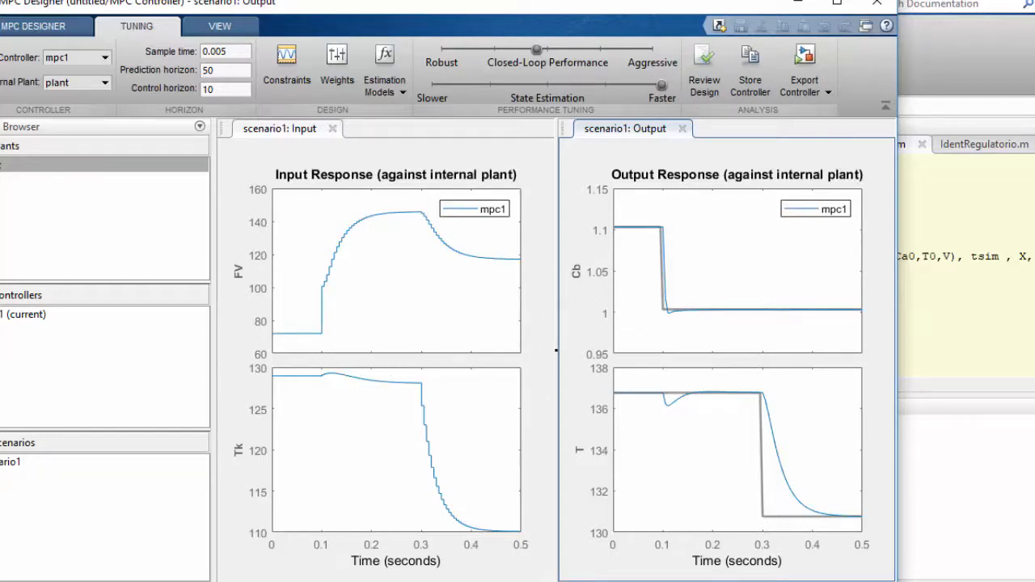
Update the MPC Controller block with the tuned mpc1, simulate the Simulink model and open its Scope
{"action": "left_click", "coordinate": [474, 493]}
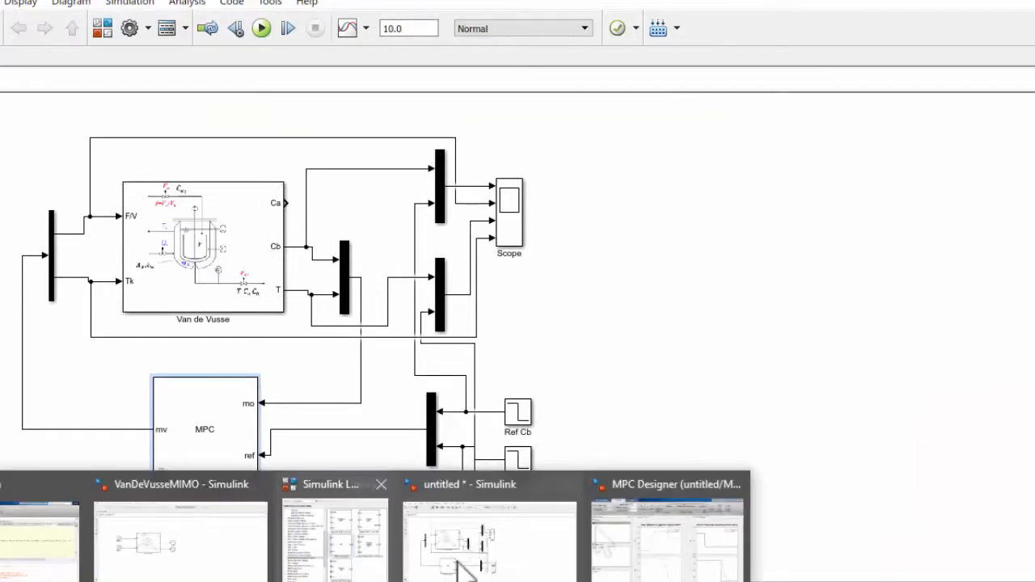
{"action": "left_click", "coordinate": [709, 554]}
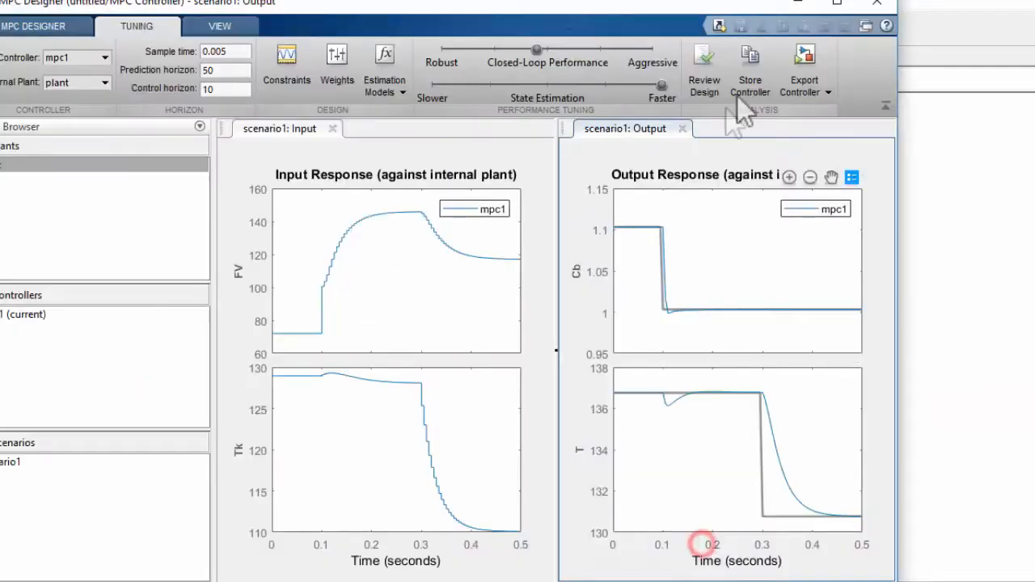
{"action": "left_click", "coordinate": [804, 55]}
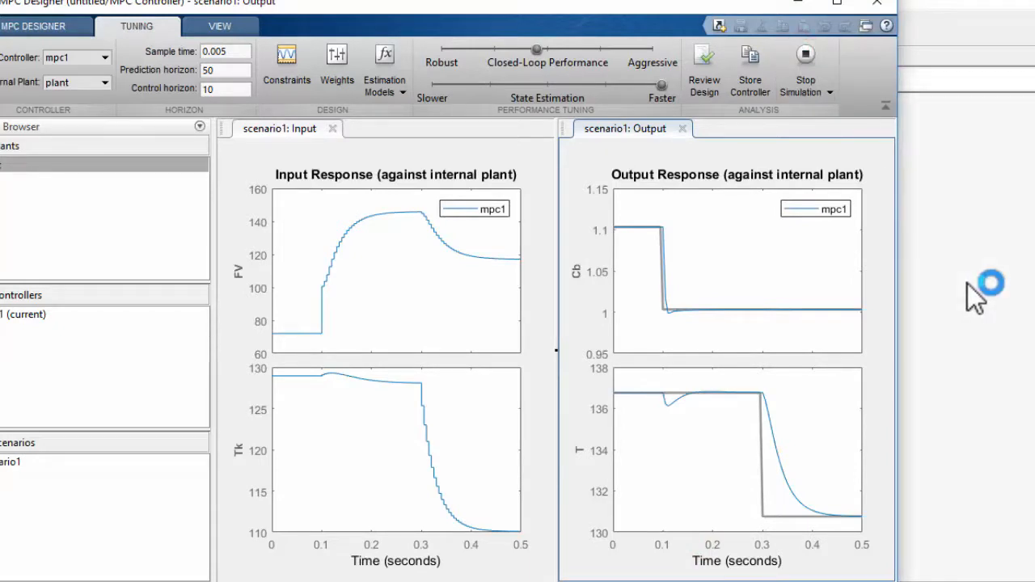
{"action": "double_click", "coordinate": [620, 229]}
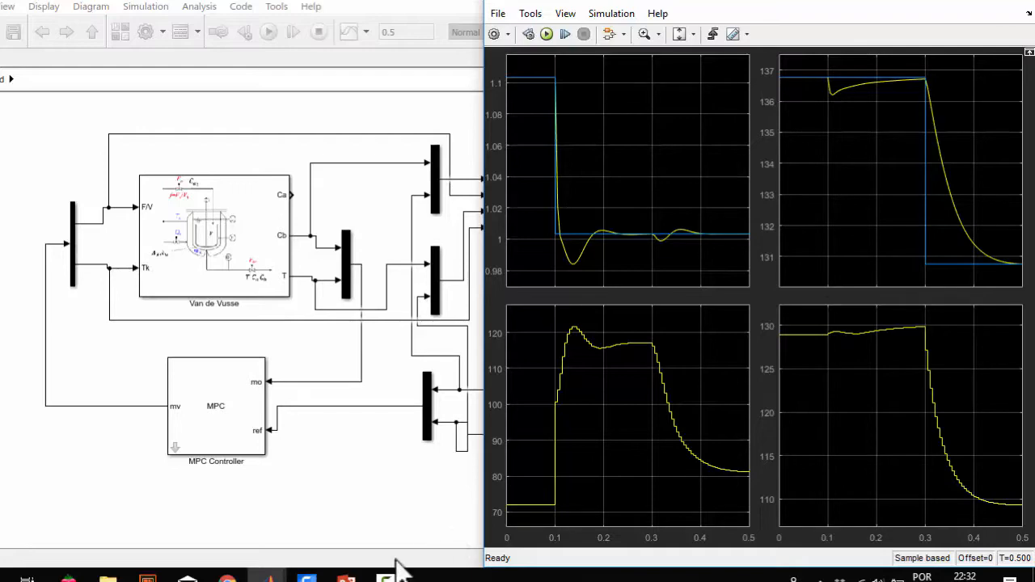
Switch to the MATLAB Command Window and clear it with clc
{"action": "mouse_move", "coordinate": [270, 576]}
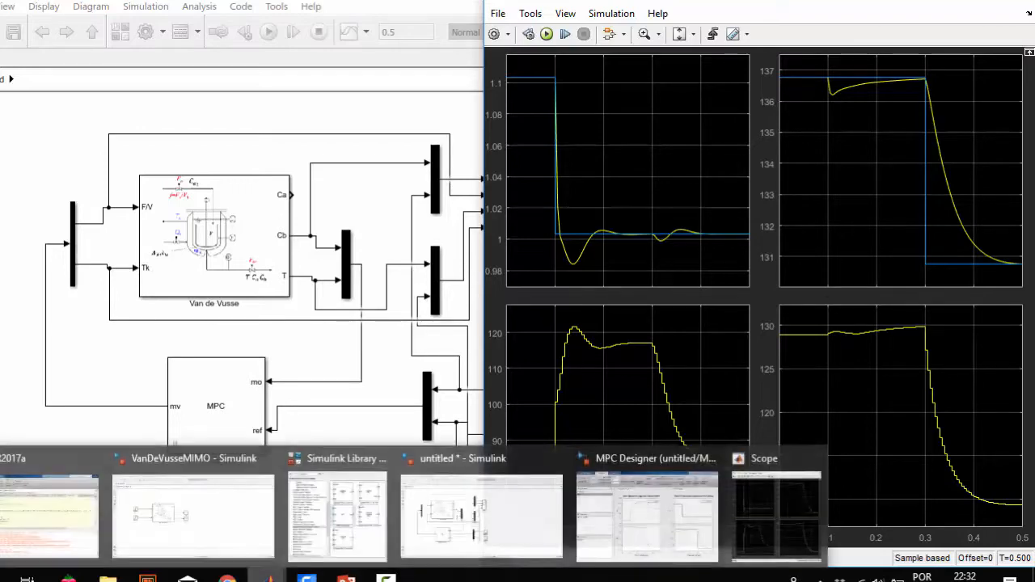
{"action": "left_click", "coordinate": [612, 506]}
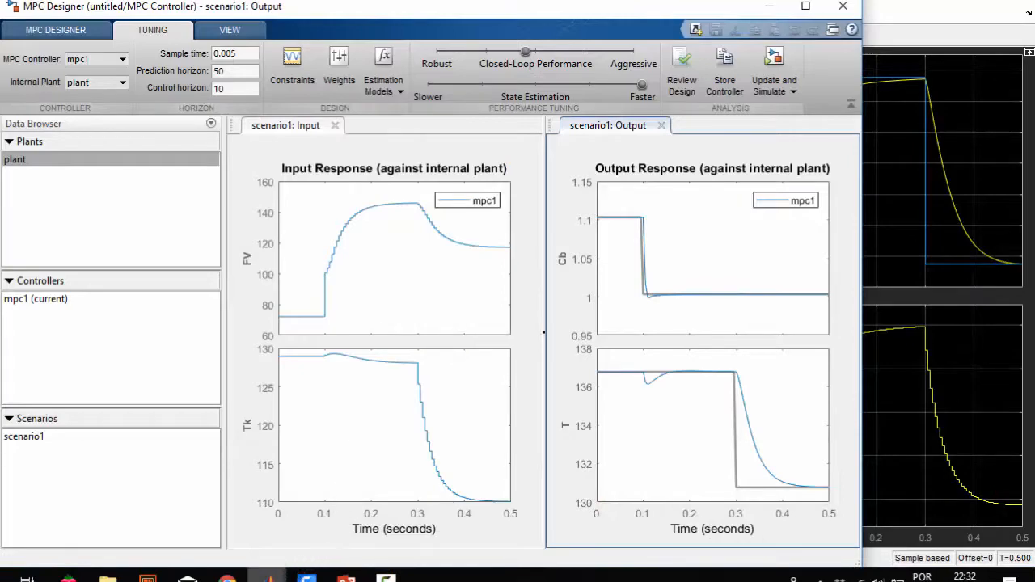
{"action": "mouse_move", "coordinate": [269, 576]}
{"action": "left_click", "coordinate": [41, 518]}
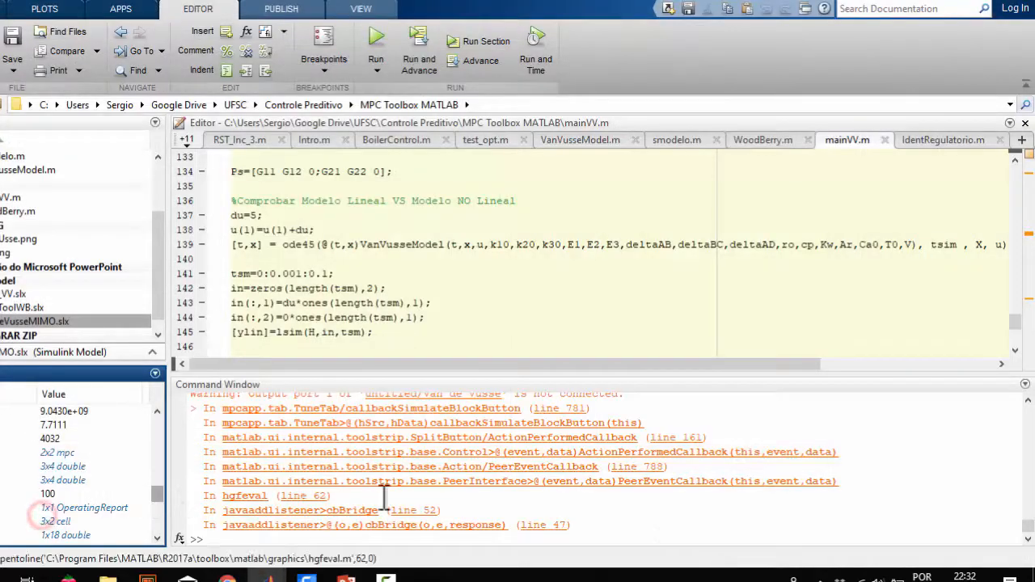
{"action": "left_click", "coordinate": [263, 541]}
{"action": "type", "text": "clc"}
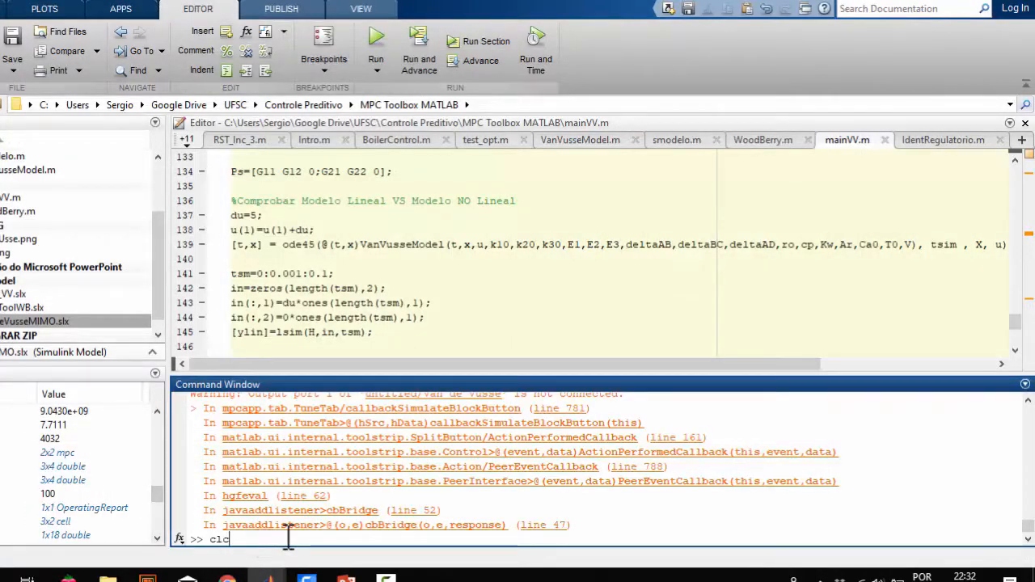
{"action": "key", "text": "Return"}
Display the transfer function matrix Ps and examine its input-to-output entries
{"action": "type", "text": "Ps"}
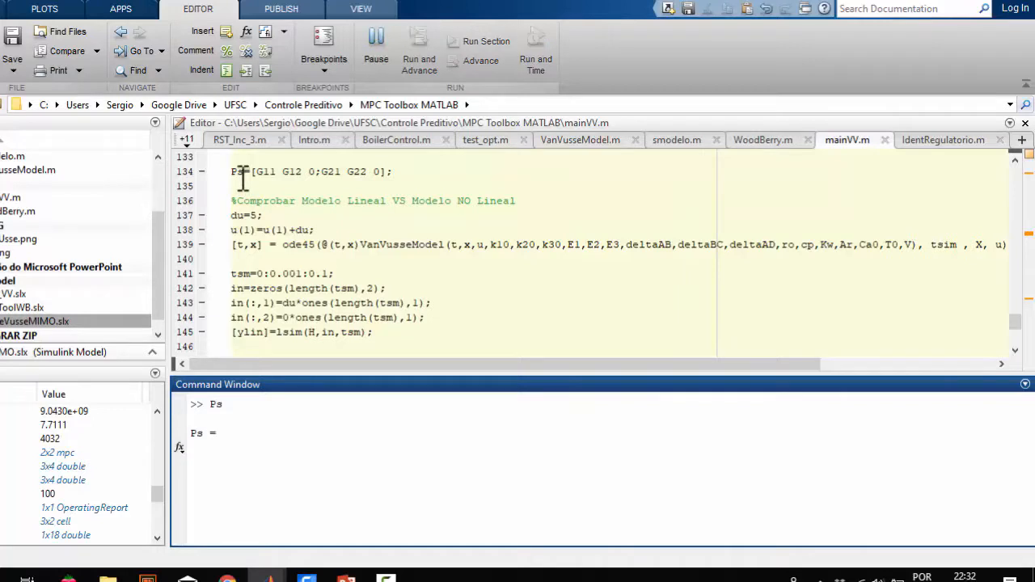
{"action": "key", "text": "Return"}
{"action": "scroll", "coordinate": [291, 461], "scroll_direction": "up", "scroll_amount": 4}
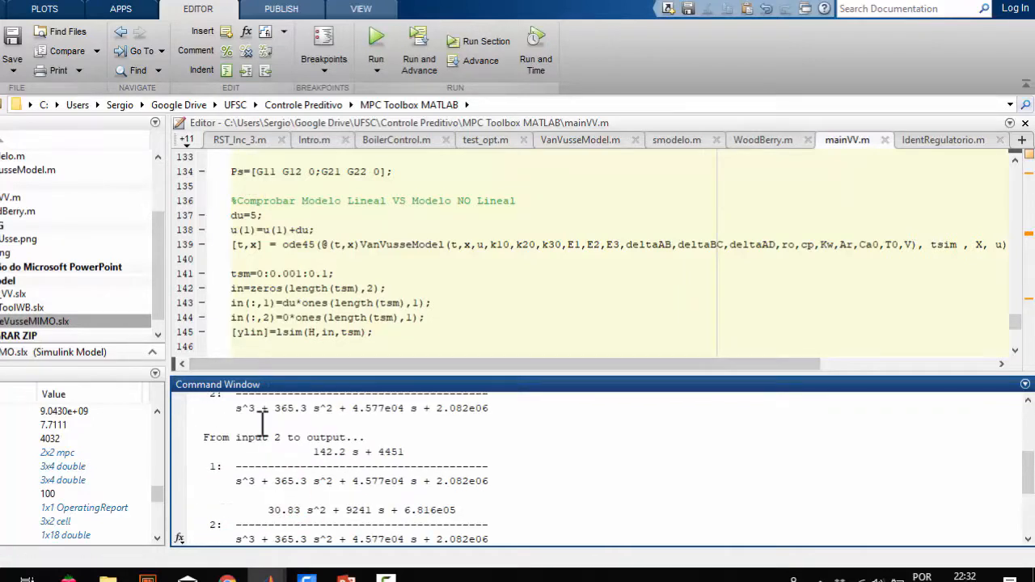
{"action": "scroll", "coordinate": [263, 445], "scroll_direction": "down", "scroll_amount": 4}
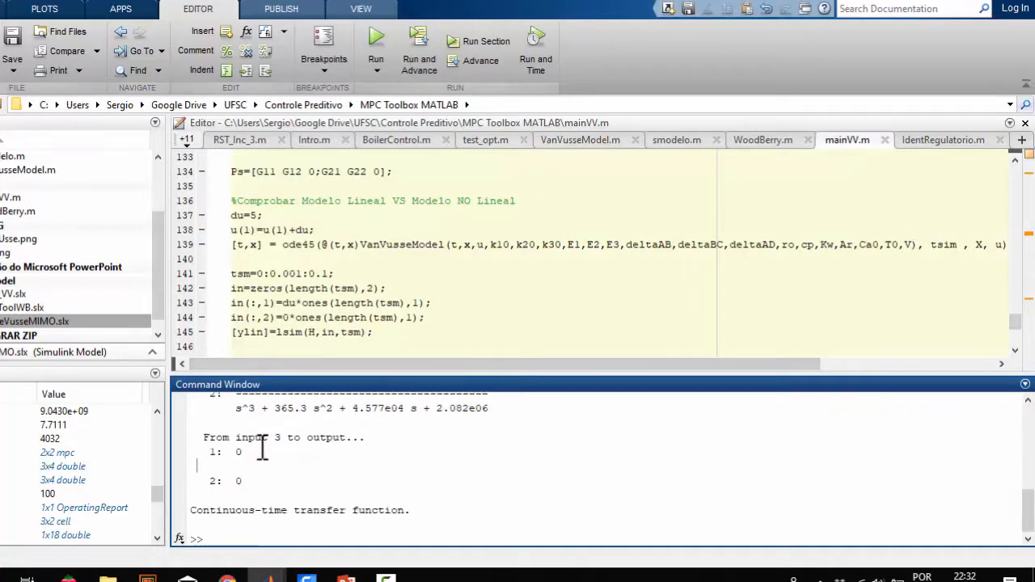
{"action": "scroll", "coordinate": [243, 469], "scroll_direction": "up", "scroll_amount": 1}
{"action": "scroll", "coordinate": [243, 470], "scroll_direction": "down", "scroll_amount": 1}
Redefine Ps as [G11 G12;G21 G22] on line 134 of mainVV.m, removing the zero column, and evaluate that line
{"action": "mouse_move", "coordinate": [269, 576]}
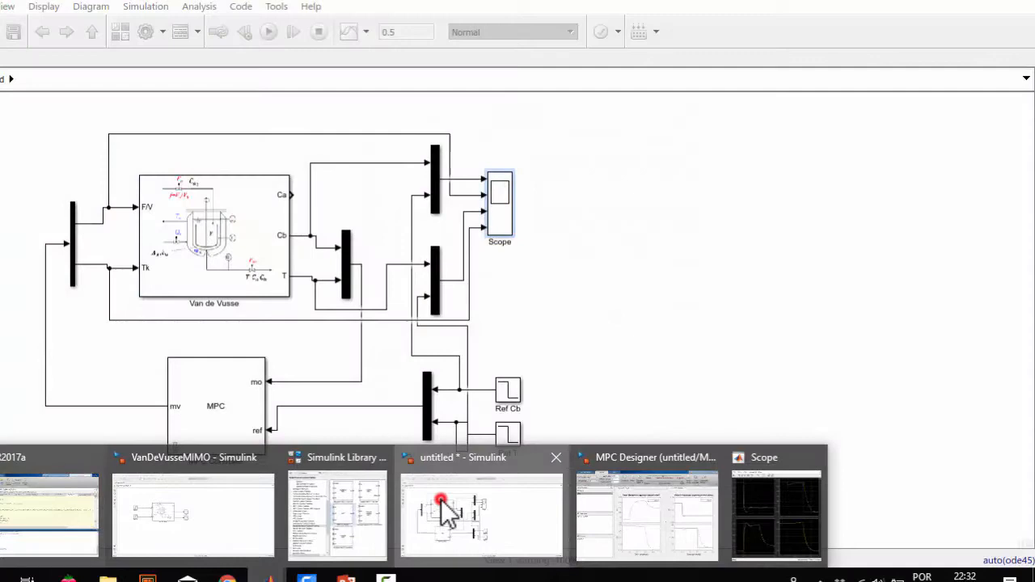
{"action": "left_click", "coordinate": [441, 499]}
{"action": "mouse_move", "coordinate": [270, 576]}
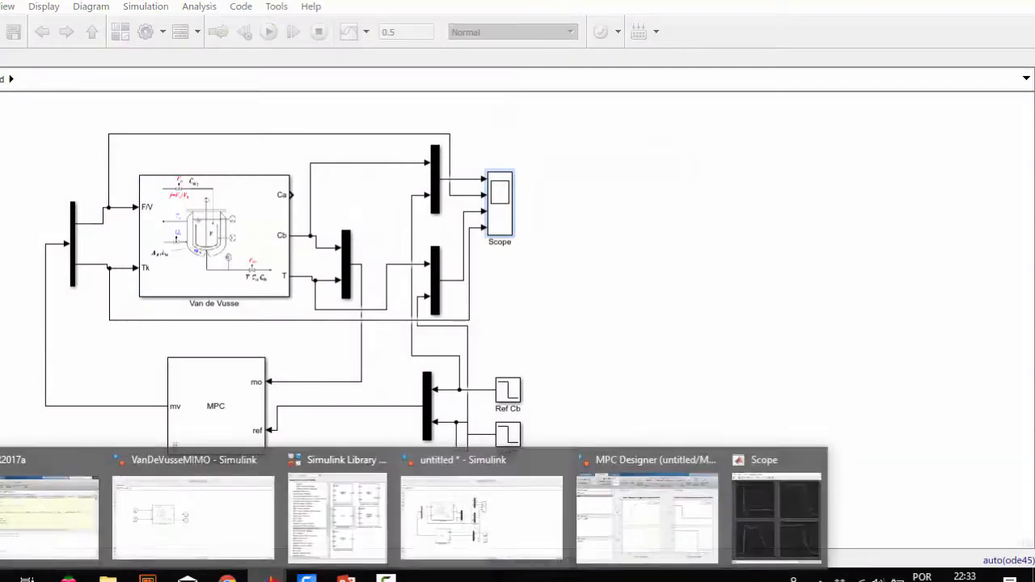
{"action": "left_click", "coordinate": [54, 524]}
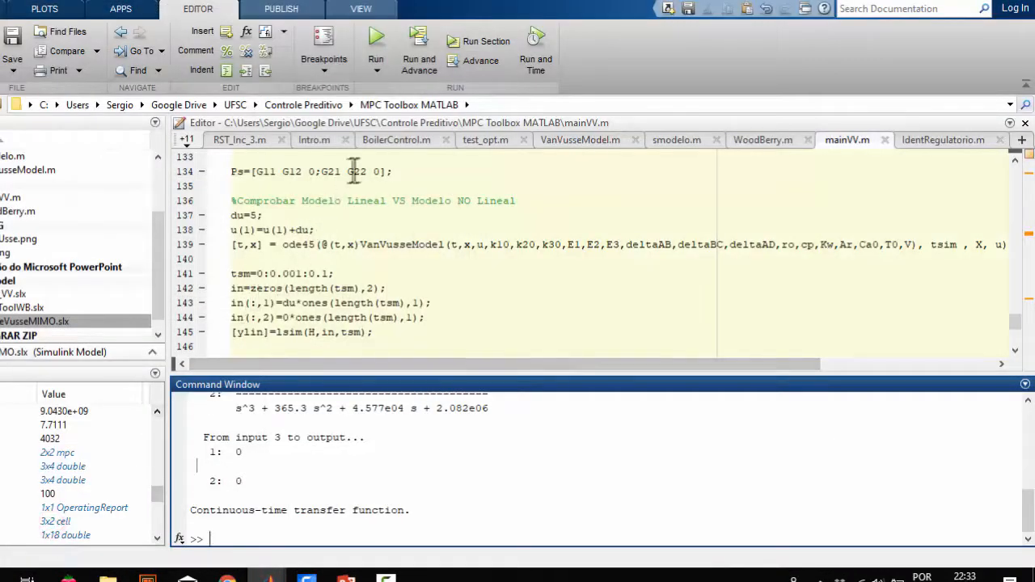
{"action": "left_click", "coordinate": [311, 172]}
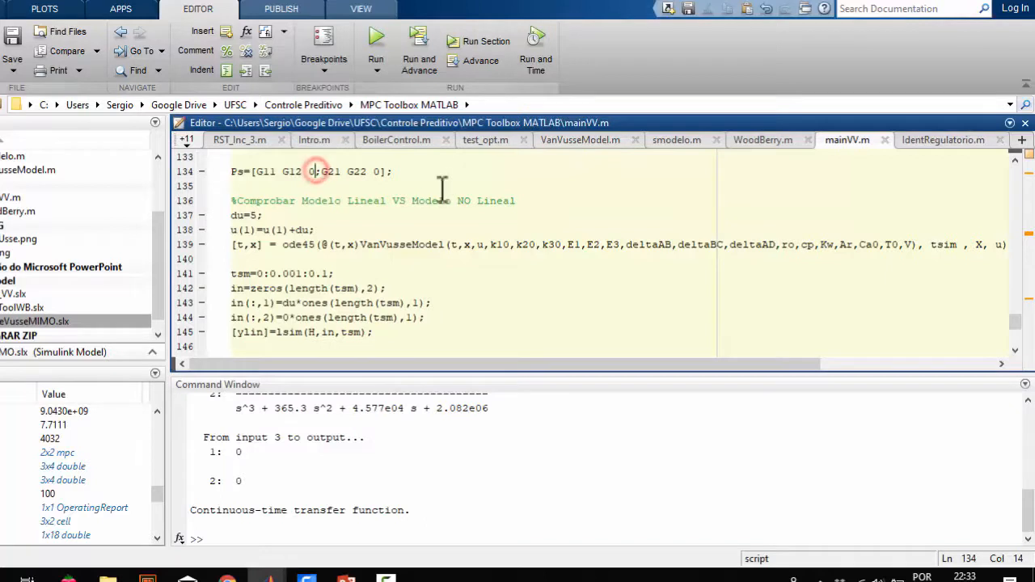
{"action": "key", "text": "BackSpace"}
{"action": "key", "text": "BackSpace"}
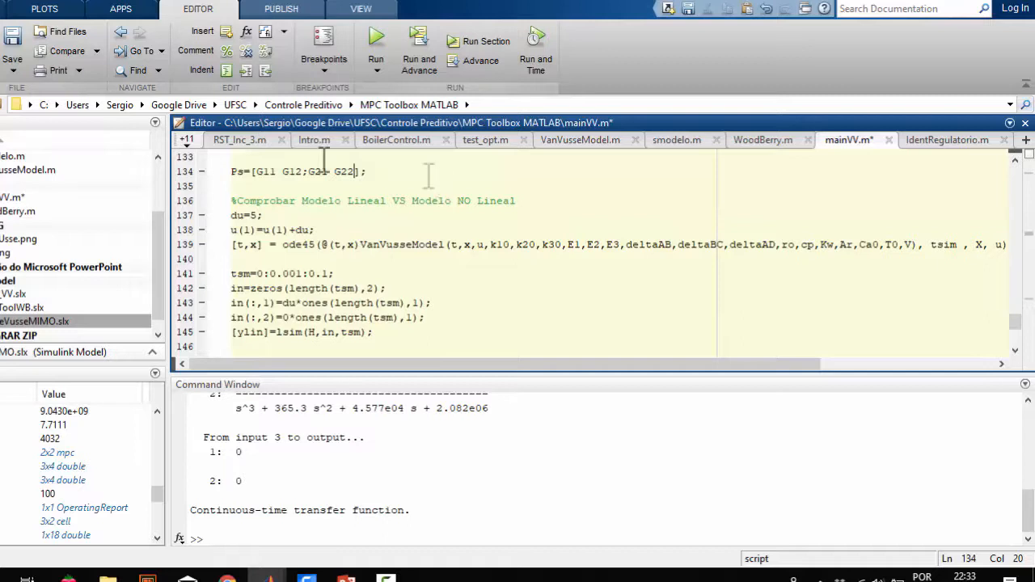
{"action": "left_click_drag", "start_coordinate": [364, 172], "coordinate": [225, 185]}
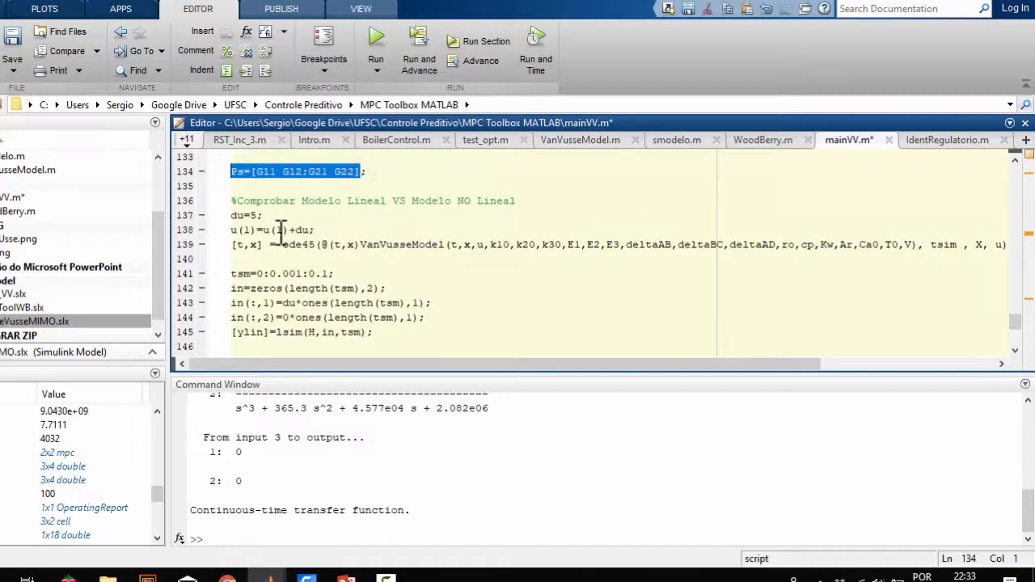
{"action": "key", "text": "F9"}
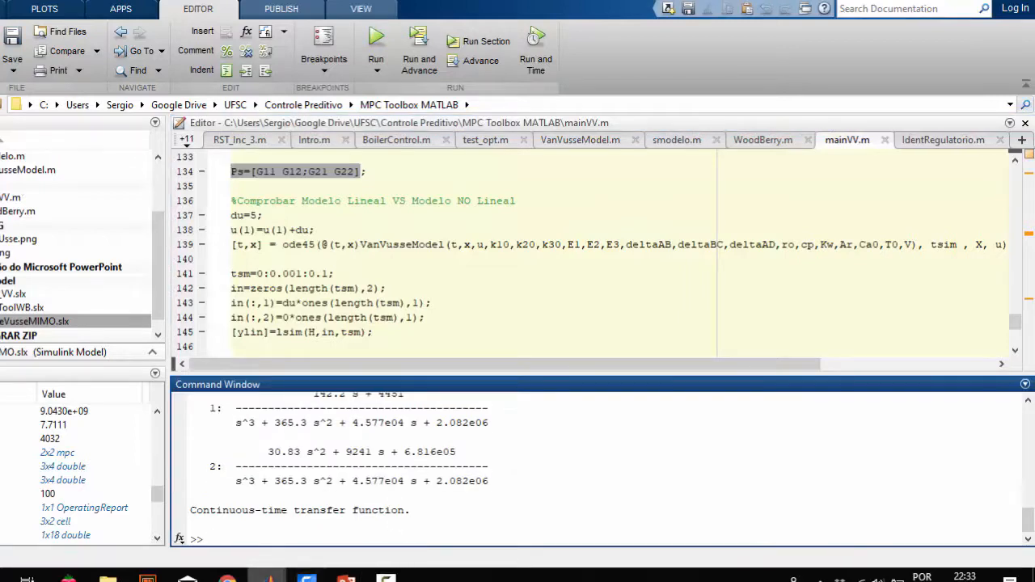
Switch to MPC Designer and import the plant model Ps from the MATLAB workspace
{"action": "mouse_move", "coordinate": [269, 576]}
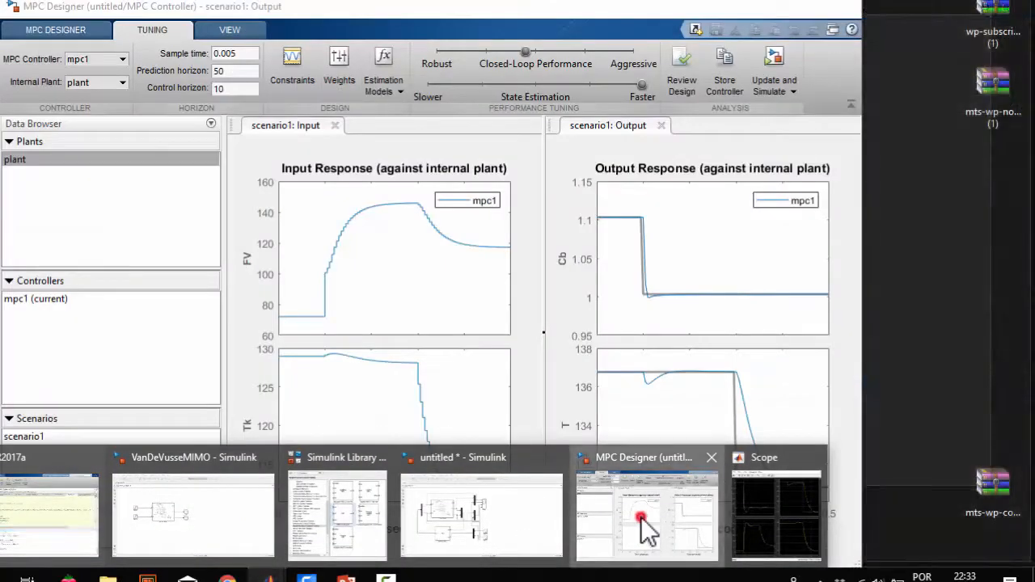
{"action": "left_click", "coordinate": [647, 530]}
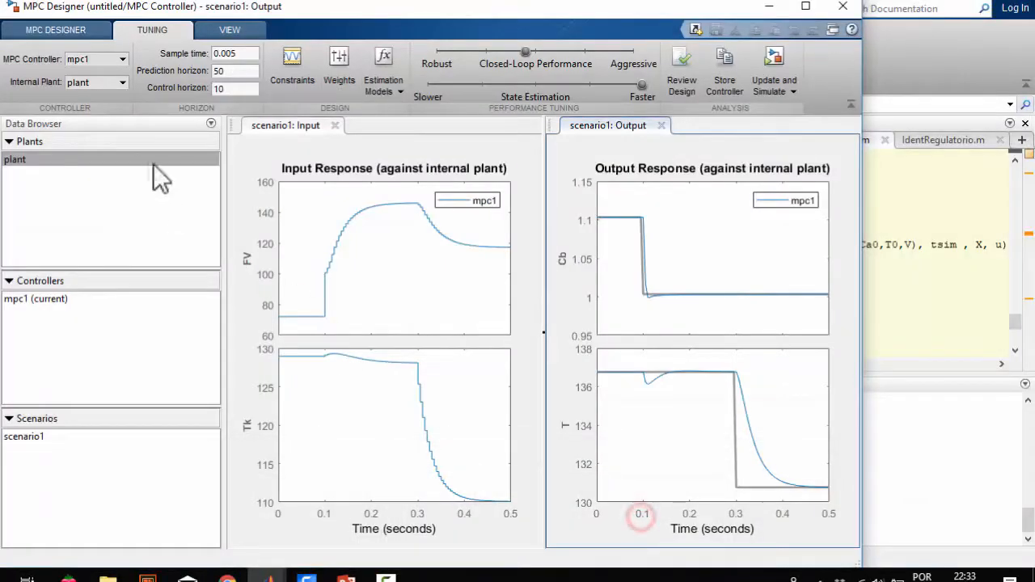
{"action": "left_click", "coordinate": [64, 34]}
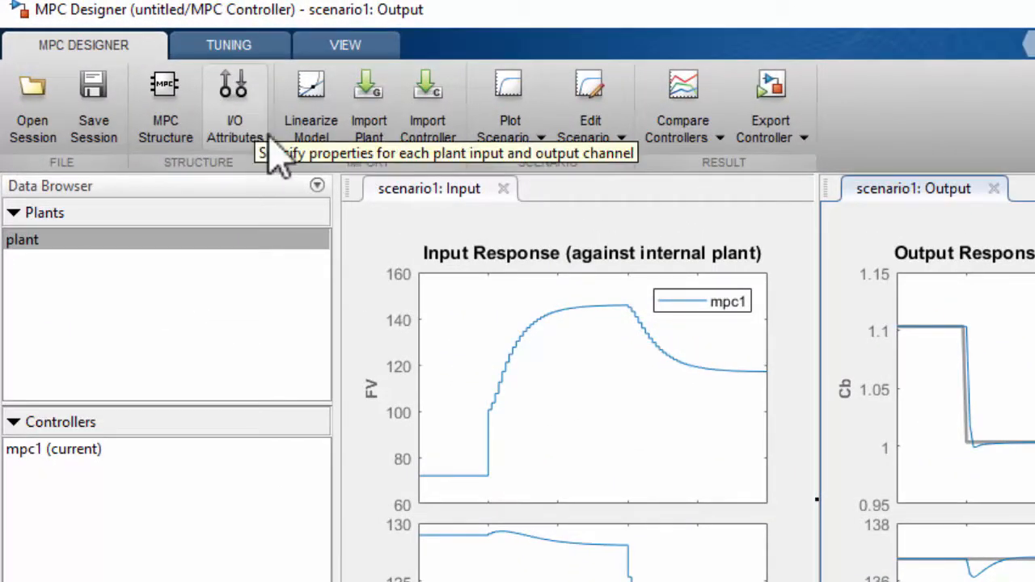
{"action": "left_click", "coordinate": [366, 126]}
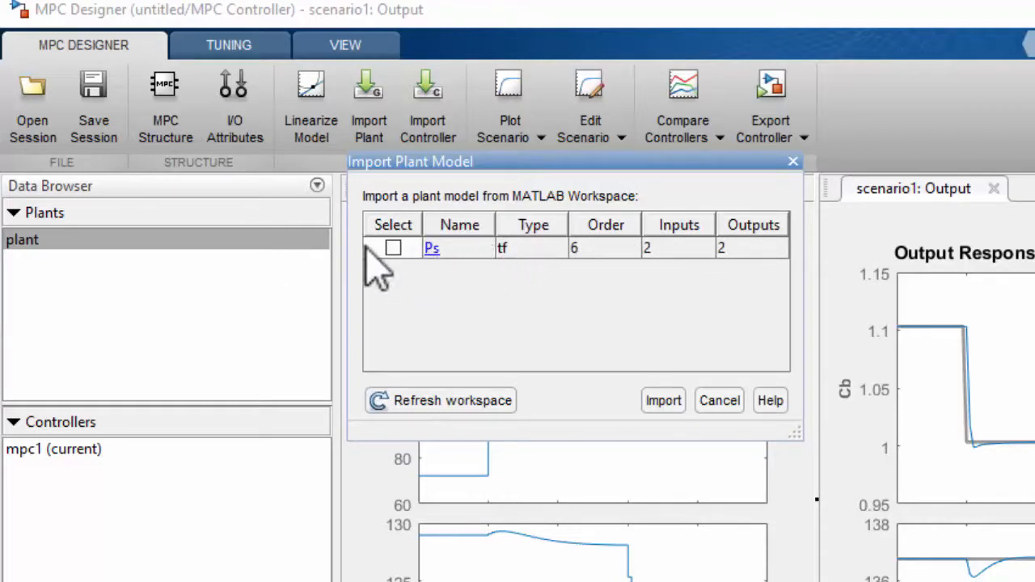
{"action": "left_click", "coordinate": [393, 249]}
{"action": "left_click", "coordinate": [665, 405]}
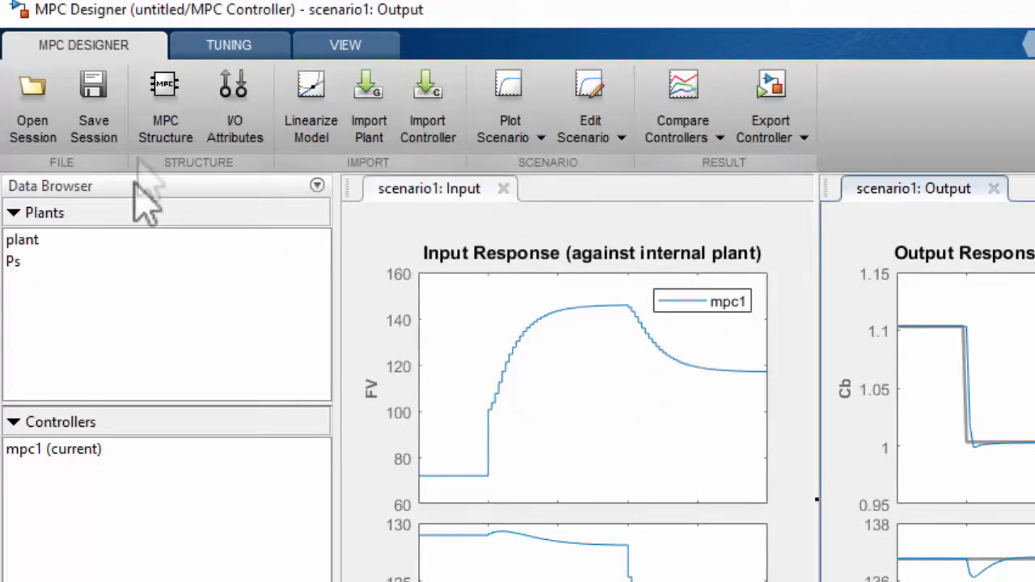
Set the internal plant of mpc1 to Ps, update the block and simulate, and view the responses in the Scope
{"action": "left_click", "coordinate": [212, 47]}
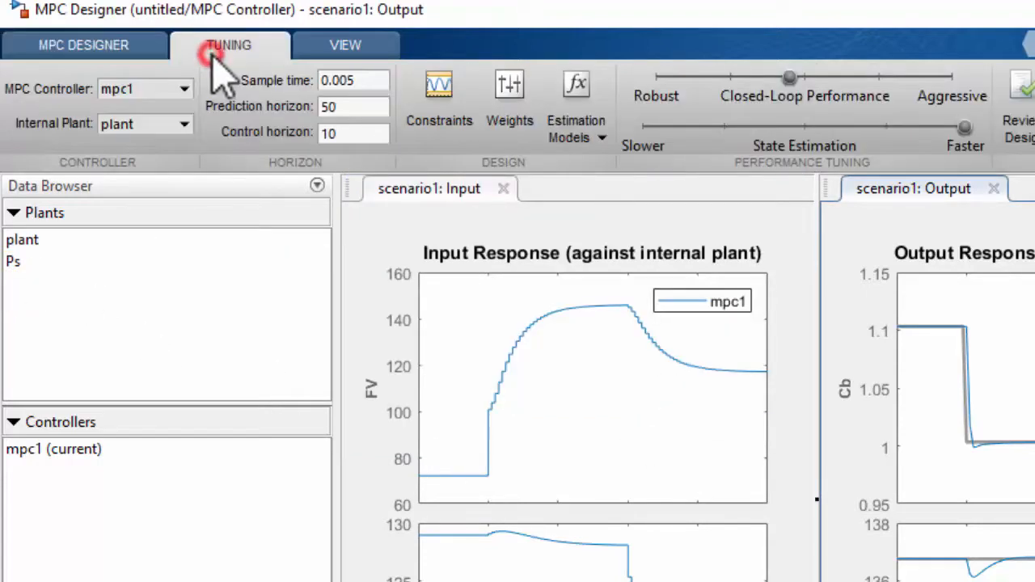
{"action": "left_click", "coordinate": [121, 125]}
{"action": "left_click", "coordinate": [117, 162]}
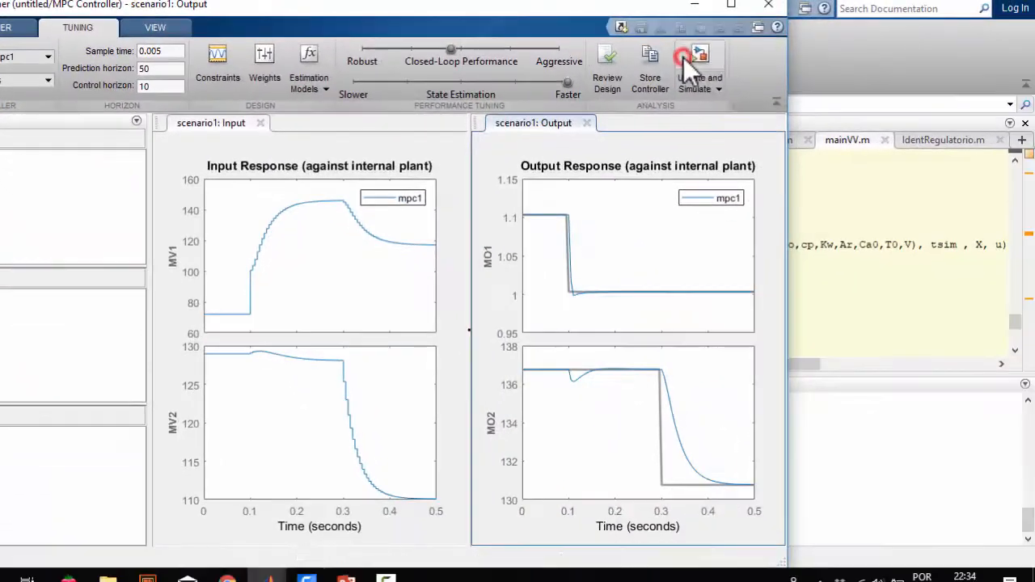
{"action": "left_click", "coordinate": [696, 58]}
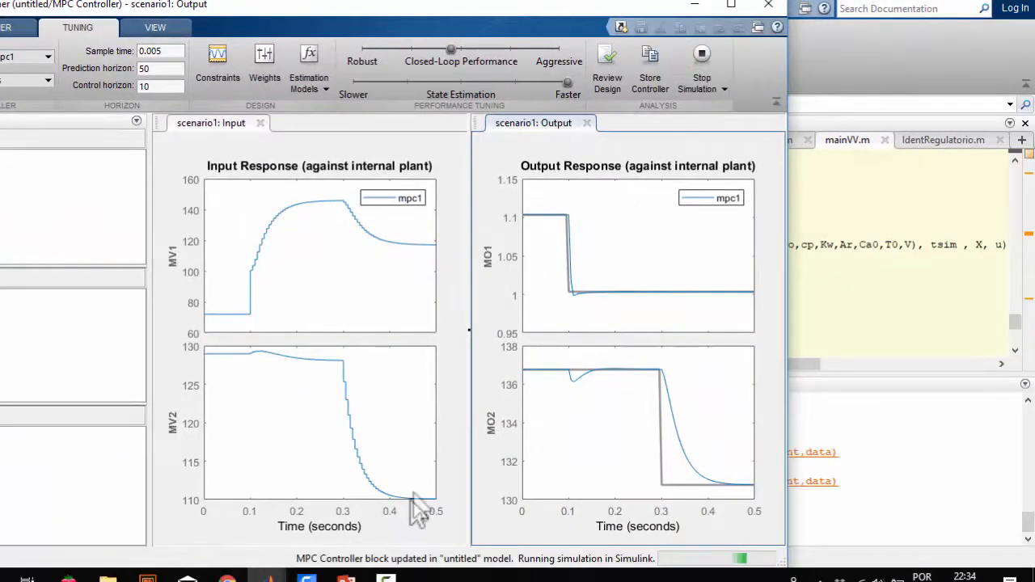
{"action": "mouse_move", "coordinate": [267, 576]}
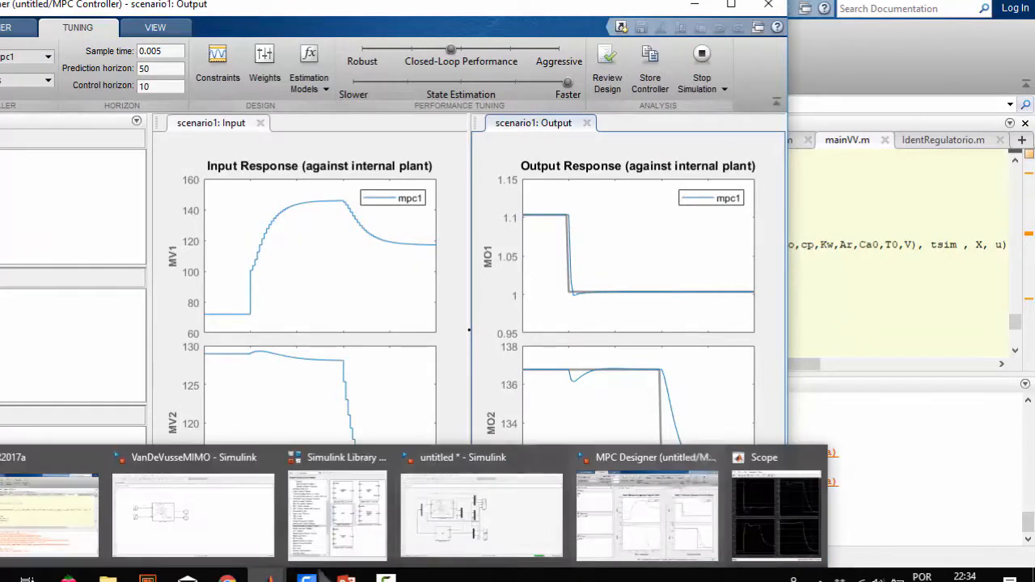
{"action": "left_click", "coordinate": [775, 486]}
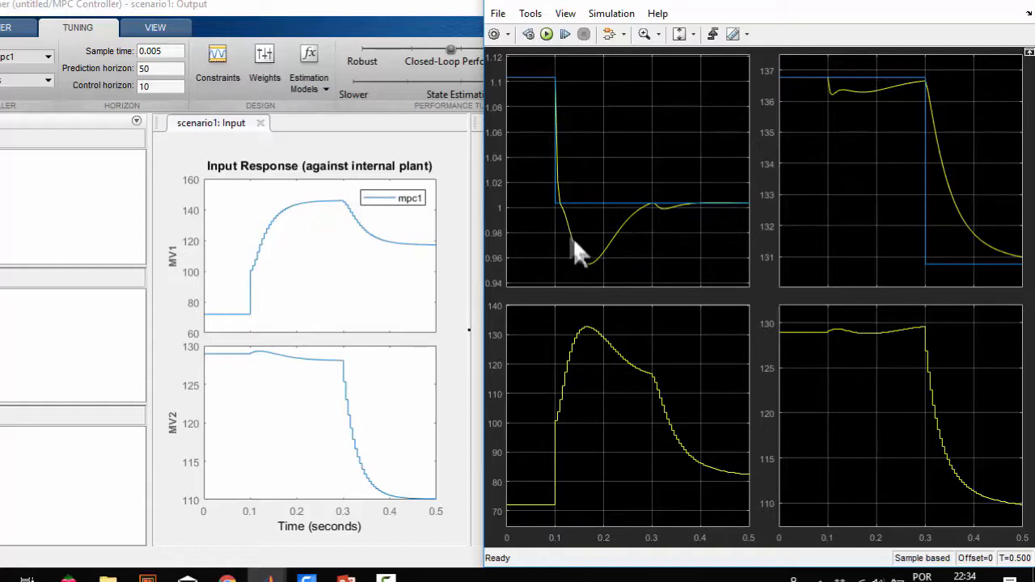
Set the state estimation to its fastest setting in MPC Designer, and update and simulate the Simulink model again
{"action": "left_click", "coordinate": [311, 7]}
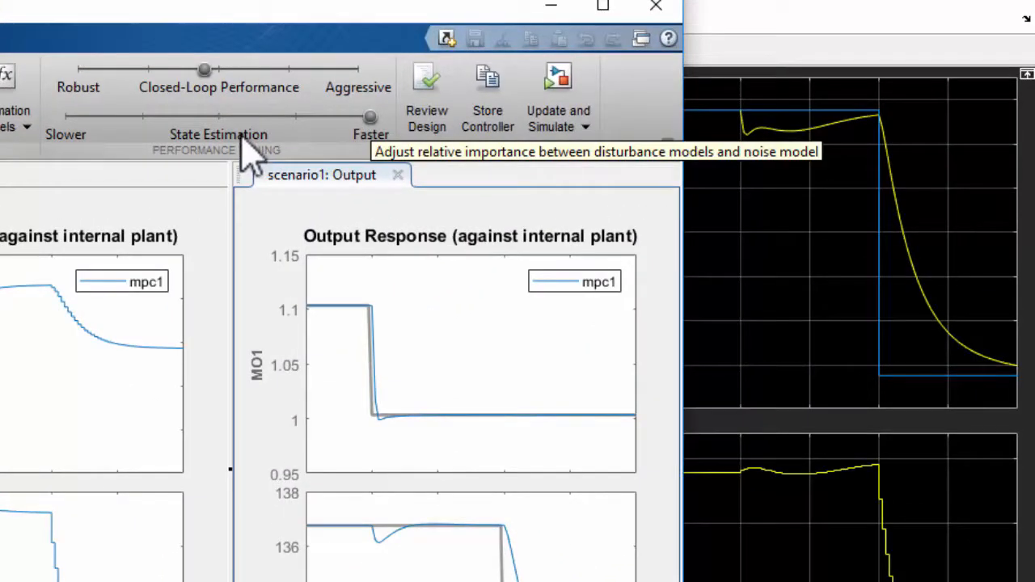
{"action": "mouse_move", "coordinate": [370, 118]}
{"action": "left_mouse_down"}
{"action": "mouse_move", "coordinate": [301, 122]}
{"action": "mouse_move", "coordinate": [385, 123]}
{"action": "left_mouse_up"}
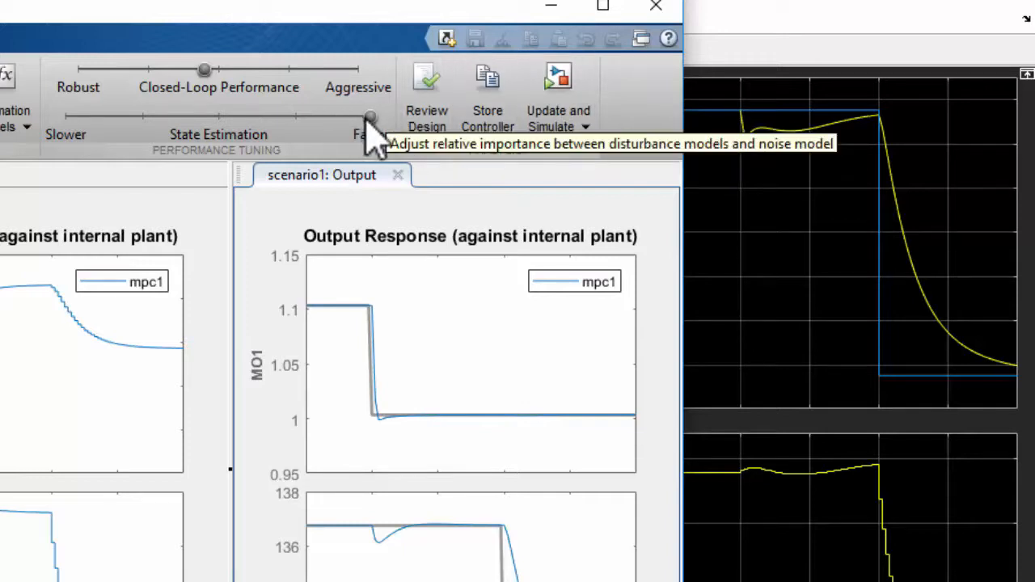
{"action": "left_click", "coordinate": [558, 81]}
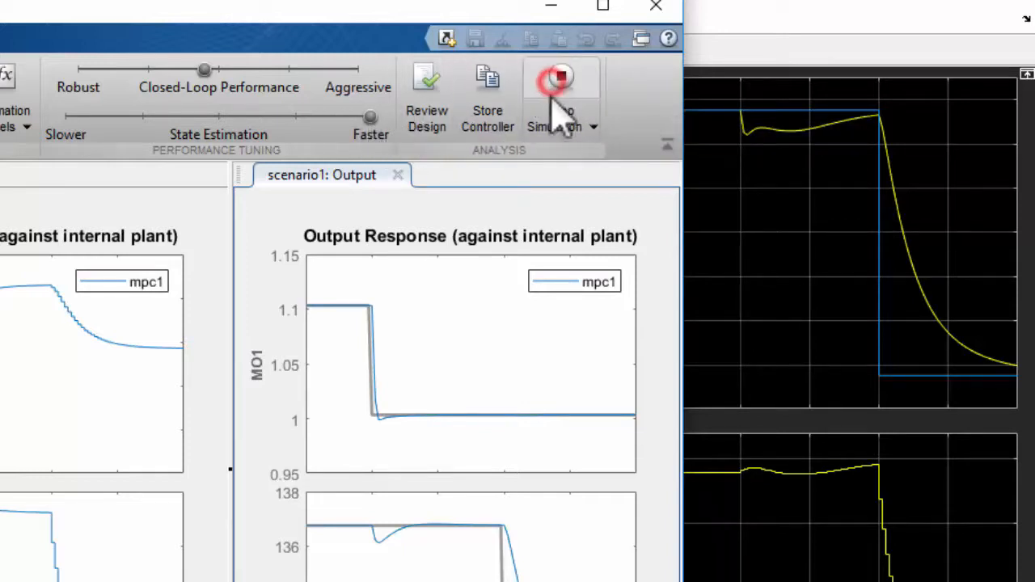
{"action": "left_click", "coordinate": [791, 26]}
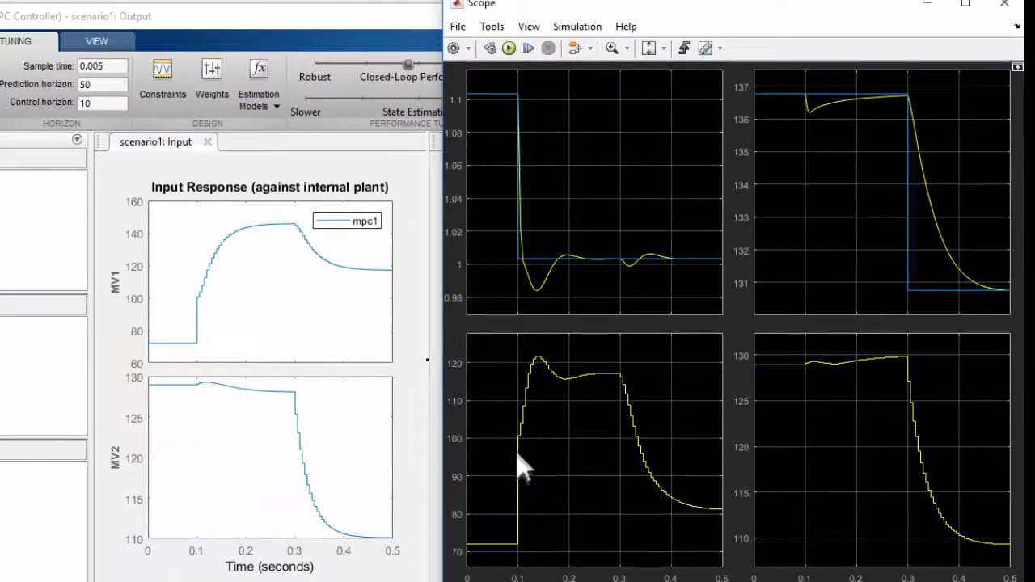
Constrain the rate of change of input u(1) in mpc1 to RateMin -10 and RateMax 10
{"action": "left_click", "coordinate": [164, 73]}
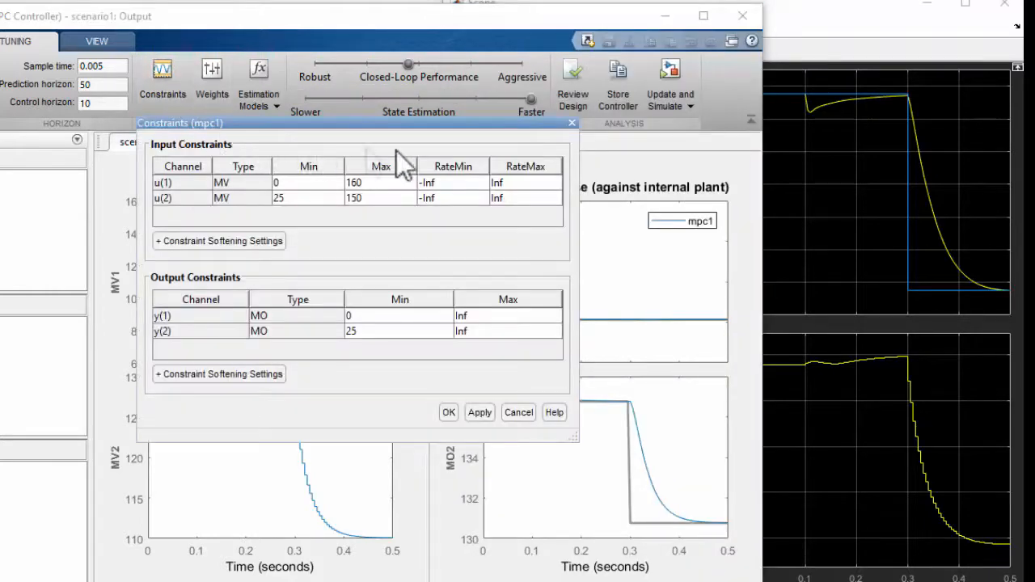
{"action": "double_click", "coordinate": [446, 185]}
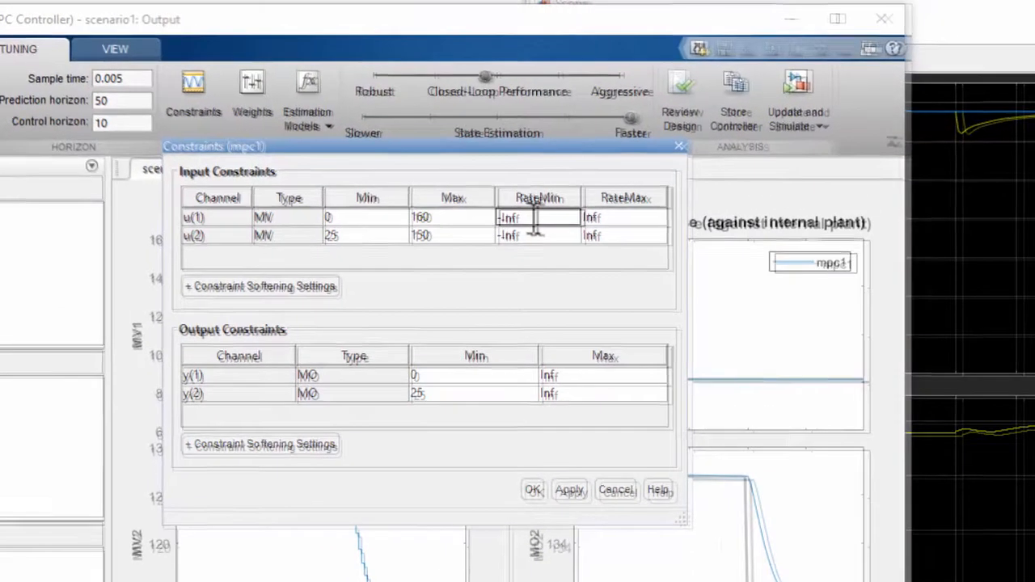
{"action": "key", "text": "BackSpace"}
{"action": "key", "text": "BackSpace"}
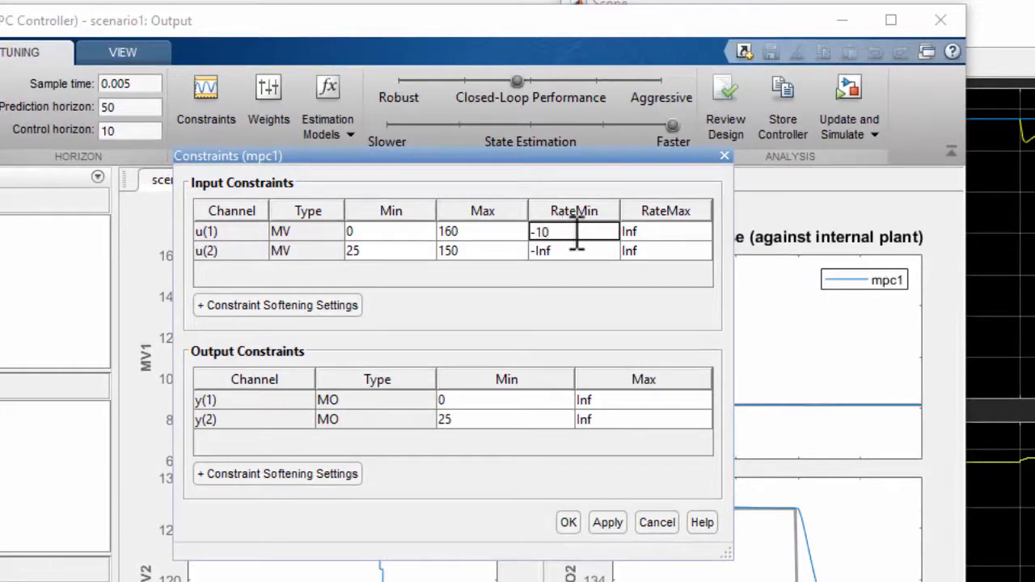
{"action": "double_click", "coordinate": [645, 232]}
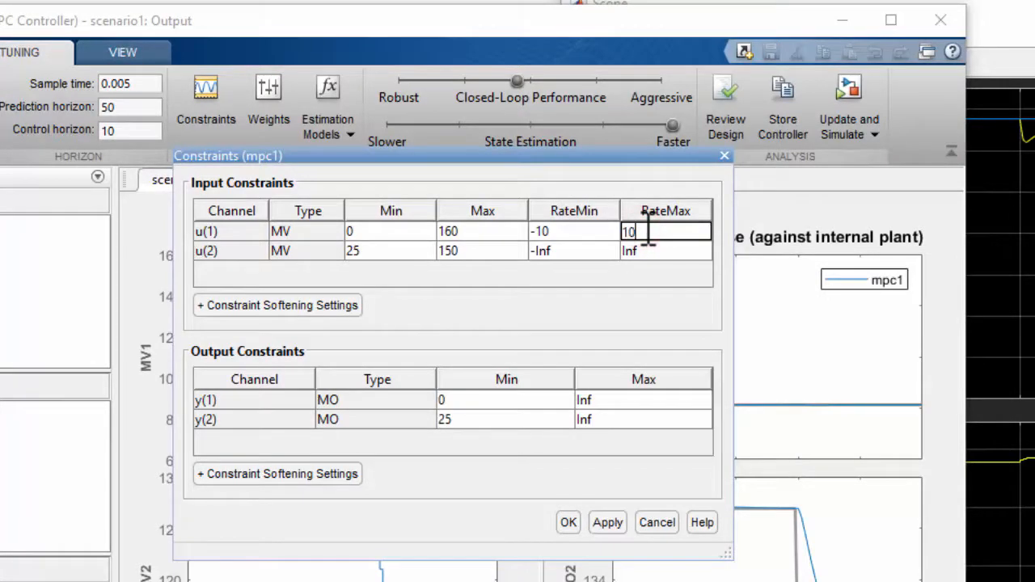
{"action": "type", "text": "10"}
{"action": "left_click", "coordinate": [571, 523]}
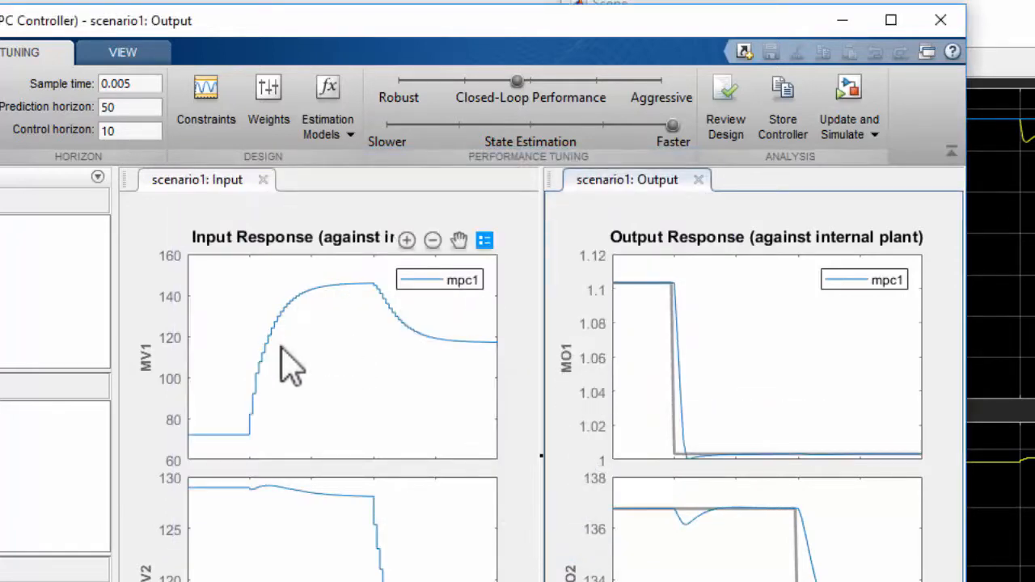
Update the controller block and simulate the Simulink model with the rate constraints, viewing the responses in the Scope
{"action": "left_click", "coordinate": [850, 89]}
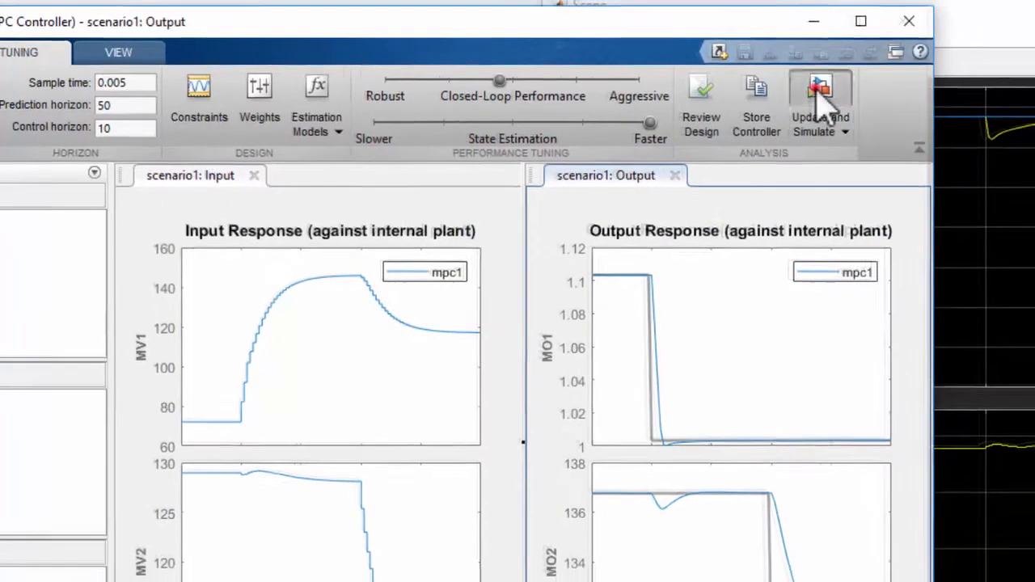
{"action": "left_click", "coordinate": [1025, 15]}
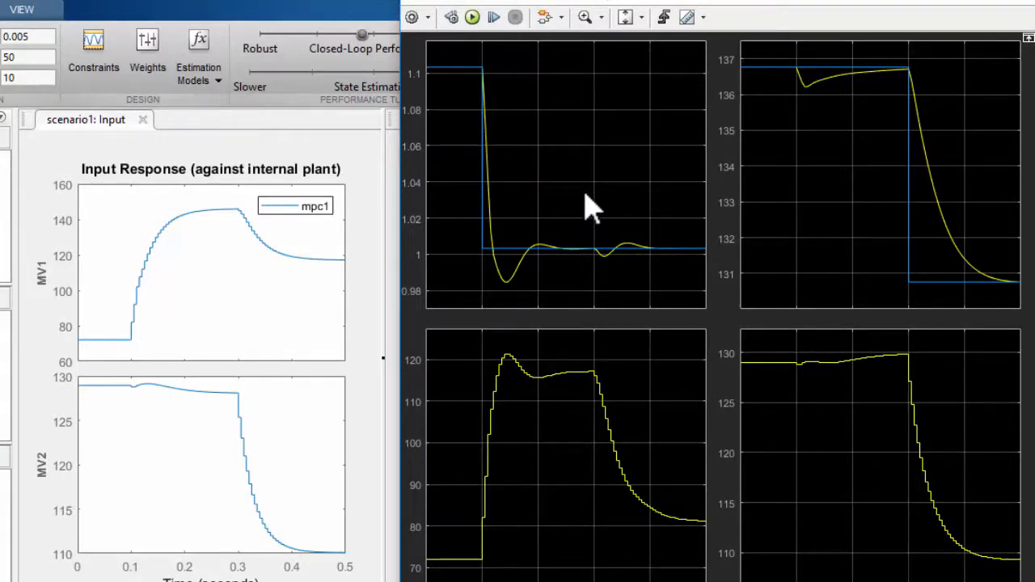
{"action": "left_click", "coordinate": [183, 4]}
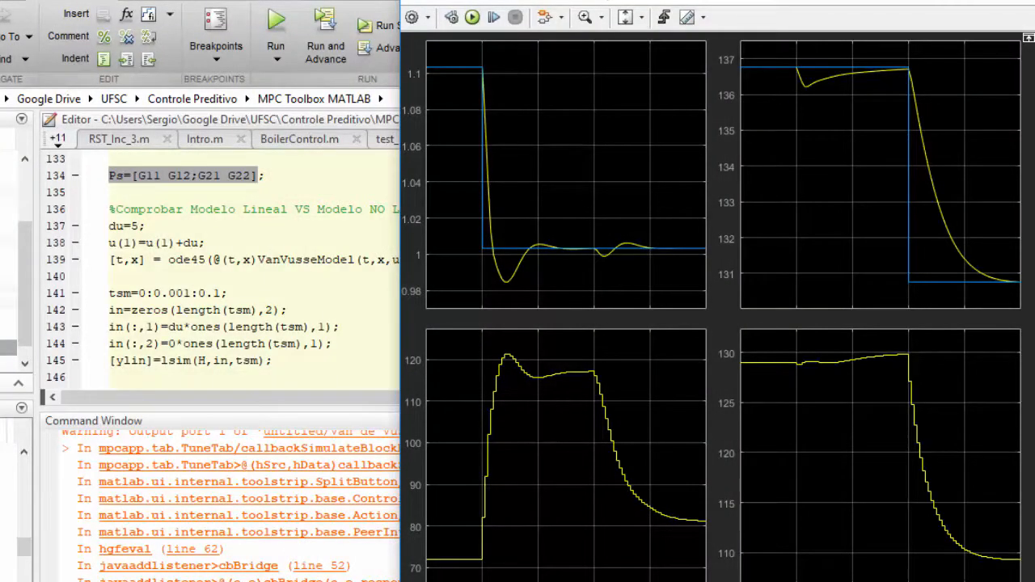
Switch to the Simulink model and check which controller variable the MPC Controller block uses
{"action": "mouse_move", "coordinate": [312, 581]}
{"action": "left_click", "coordinate": [399, 565]}
{"action": "left_click", "coordinate": [288, 474]}
{"action": "double_click", "coordinate": [289, 474]}
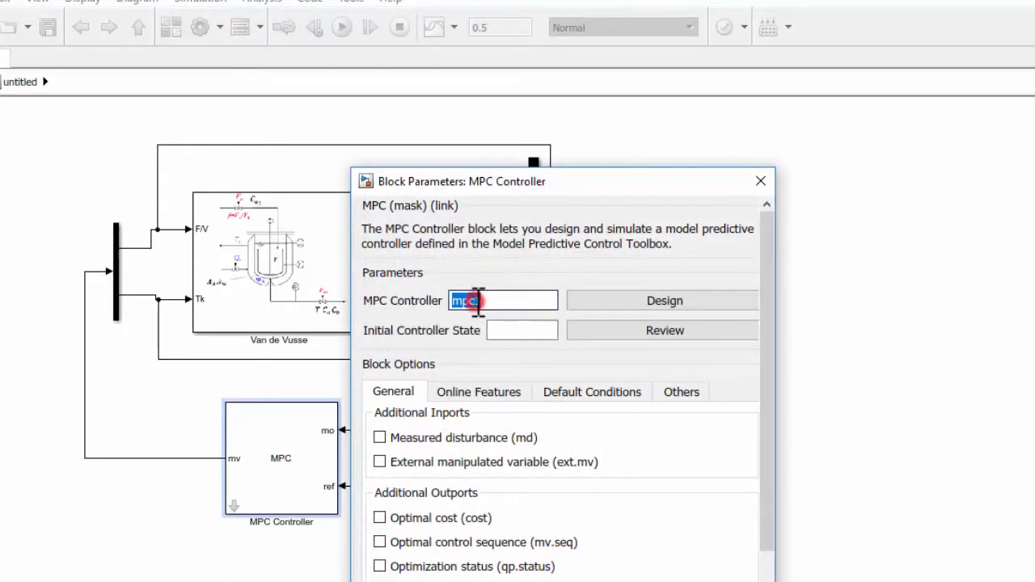
{"action": "left_click", "coordinate": [760, 182]}
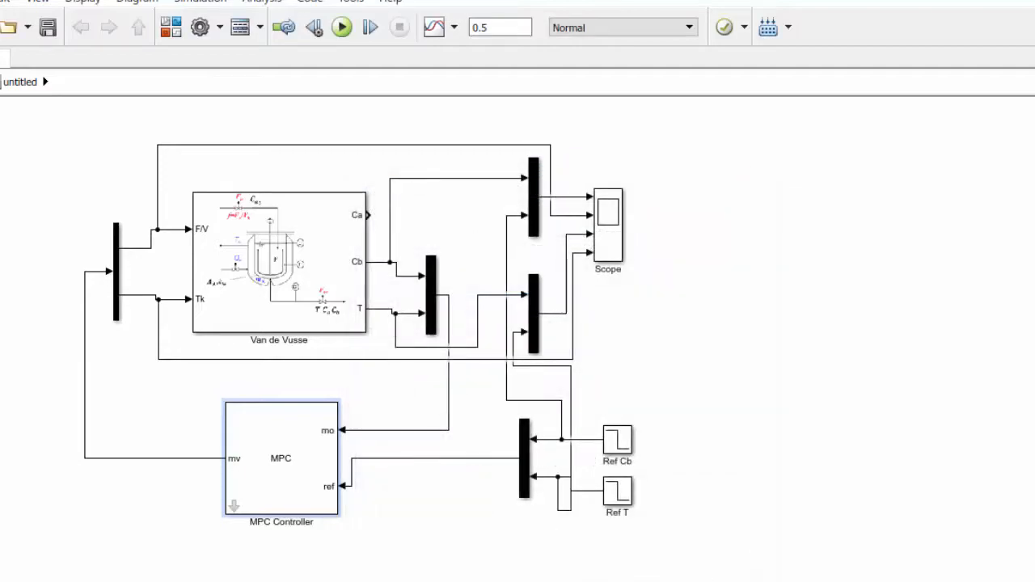
Switch to MATLAB, locate mpc1 in the workspace and clear the command window with clc
{"action": "left_click", "coordinate": [56, 548]}
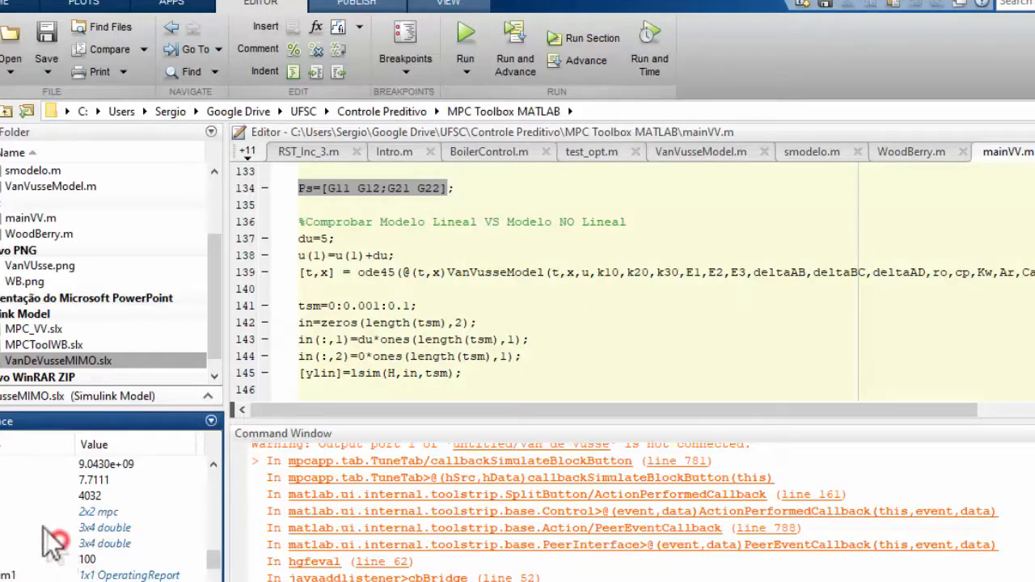
{"action": "scroll", "coordinate": [12, 506], "scroll_direction": "down", "scroll_amount": 5}
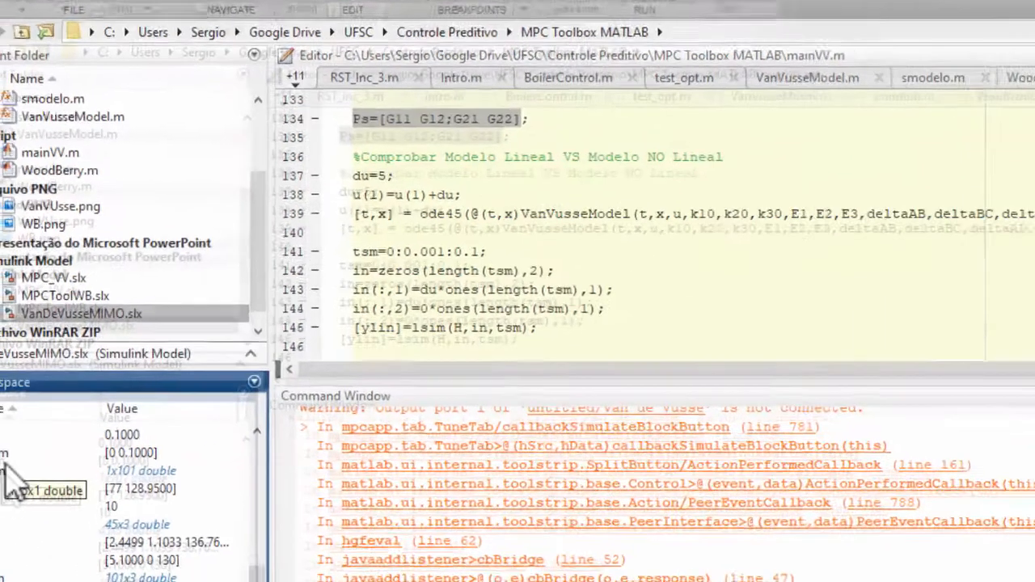
{"action": "scroll", "coordinate": [13, 486], "scroll_direction": "up", "scroll_amount": 5}
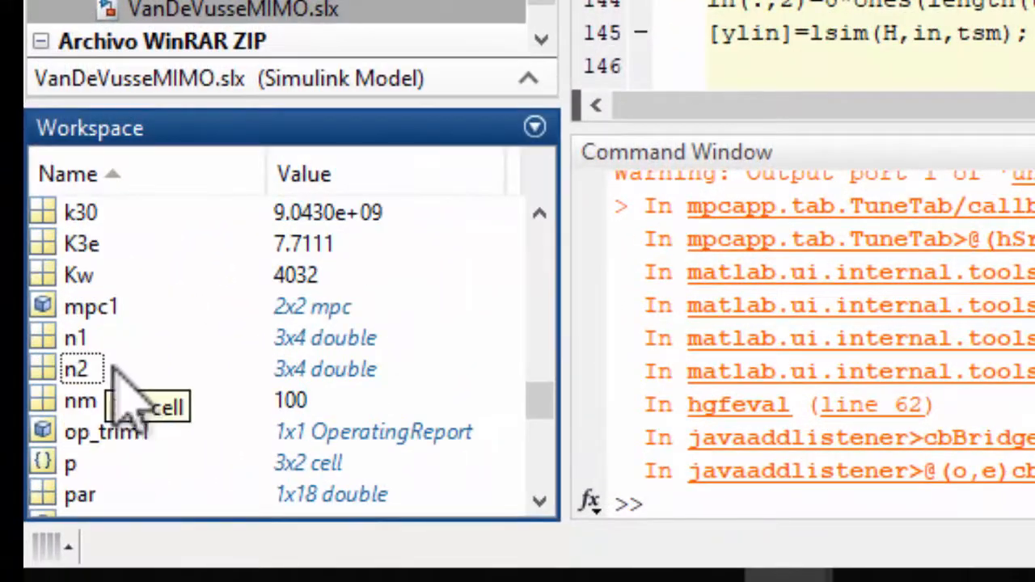
{"action": "left_click", "coordinate": [48, 307]}
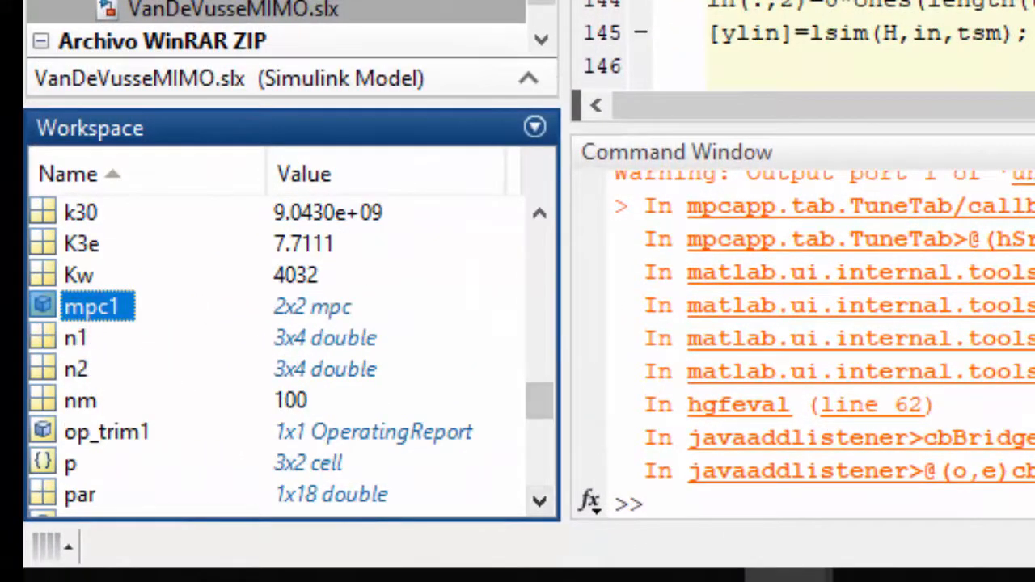
{"action": "left_click", "coordinate": [659, 503]}
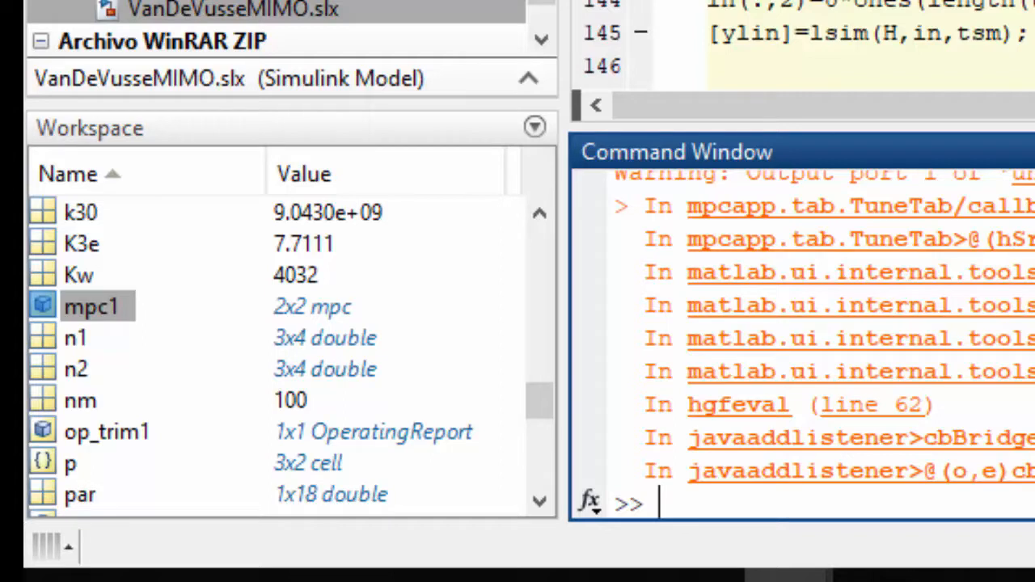
{"action": "type", "text": "clc"}
{"action": "key", "text": "Return"}
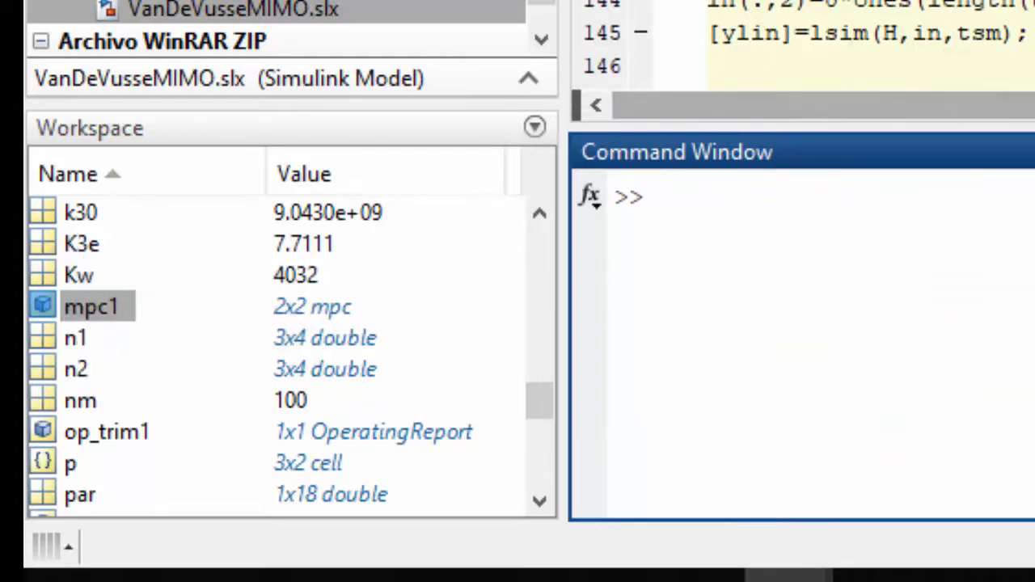
{"action": "left_click", "coordinate": [97, 311]}
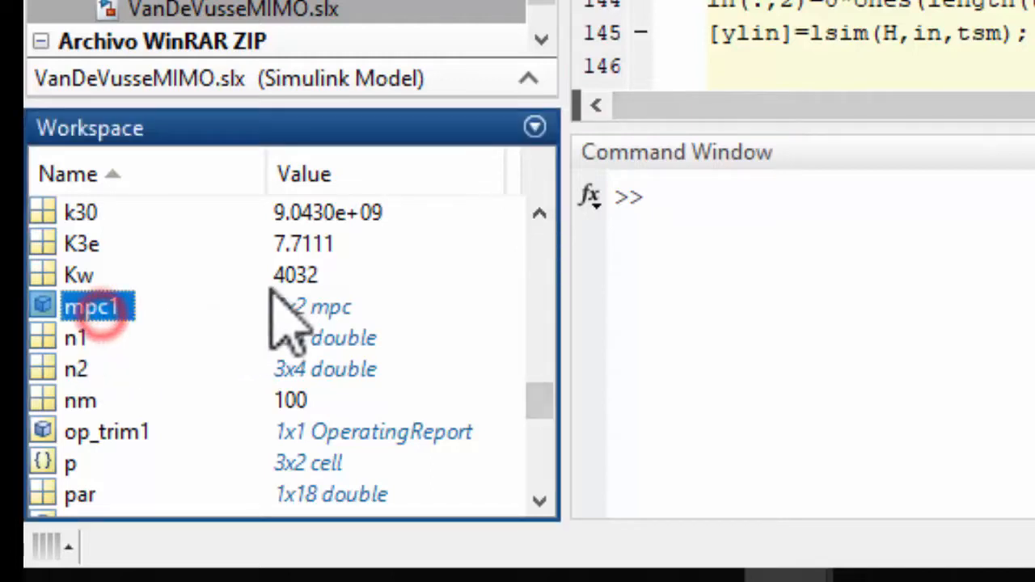
{"action": "left_click", "coordinate": [919, 300]}
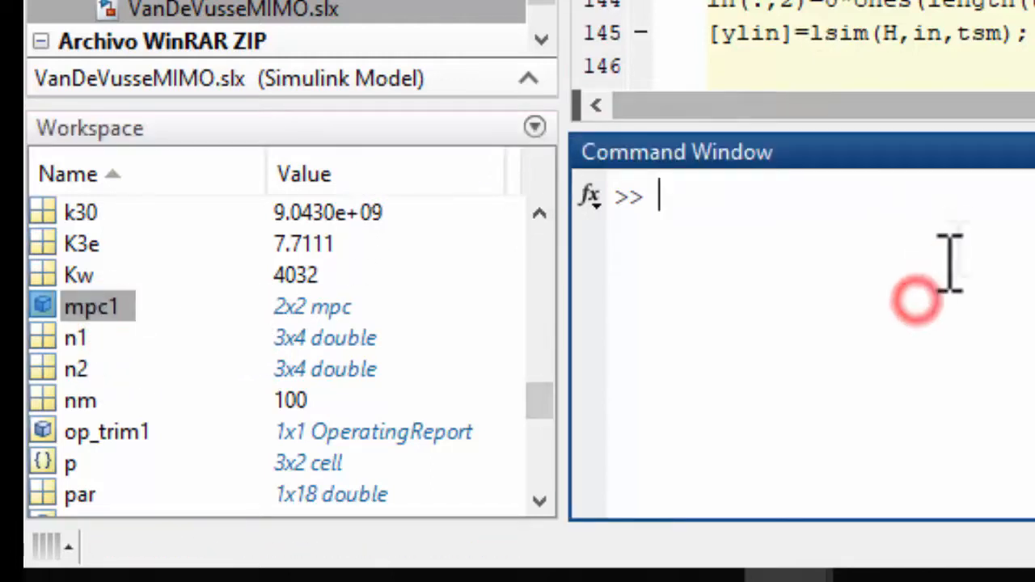
Copy the commented instruction save('ControlMPC','mpc1'); from line 10 of mainVV.m to the command prompt
{"action": "left_click", "coordinate": [916, 16]}
{"action": "scroll", "coordinate": [916, 17], "scroll_direction": "up", "scroll_amount": 4}
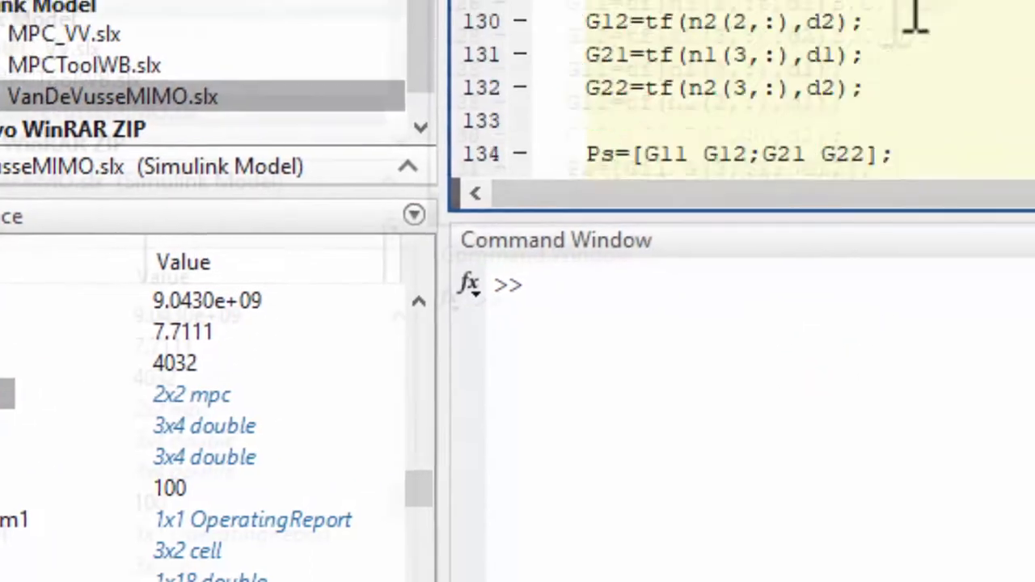
{"action": "scroll", "coordinate": [916, 16], "scroll_direction": "up", "scroll_amount": 20}
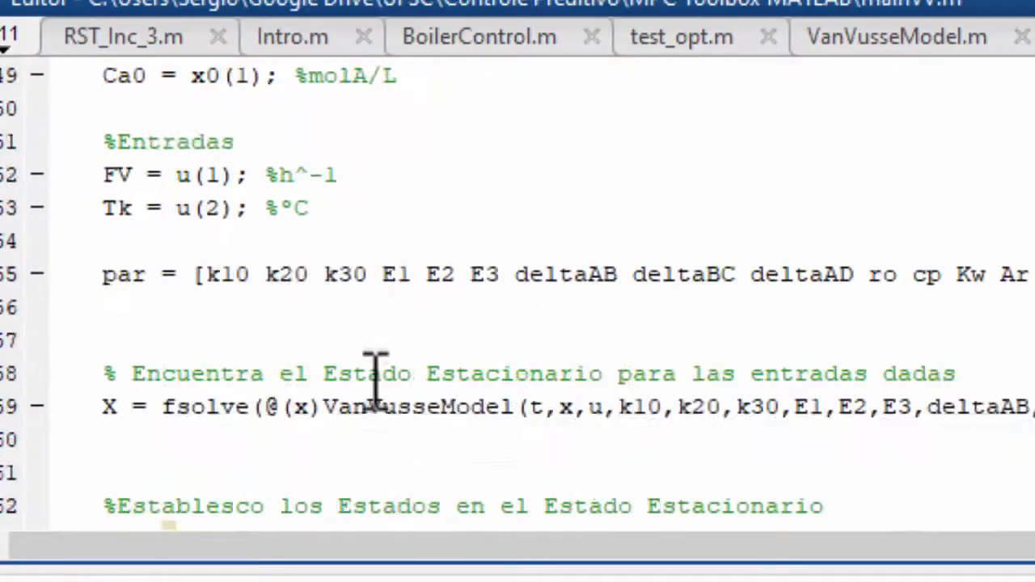
{"action": "scroll", "coordinate": [372, 376], "scroll_direction": "up", "scroll_amount": 16}
{"action": "scroll", "coordinate": [123, 332], "scroll_direction": "down", "scroll_amount": 2}
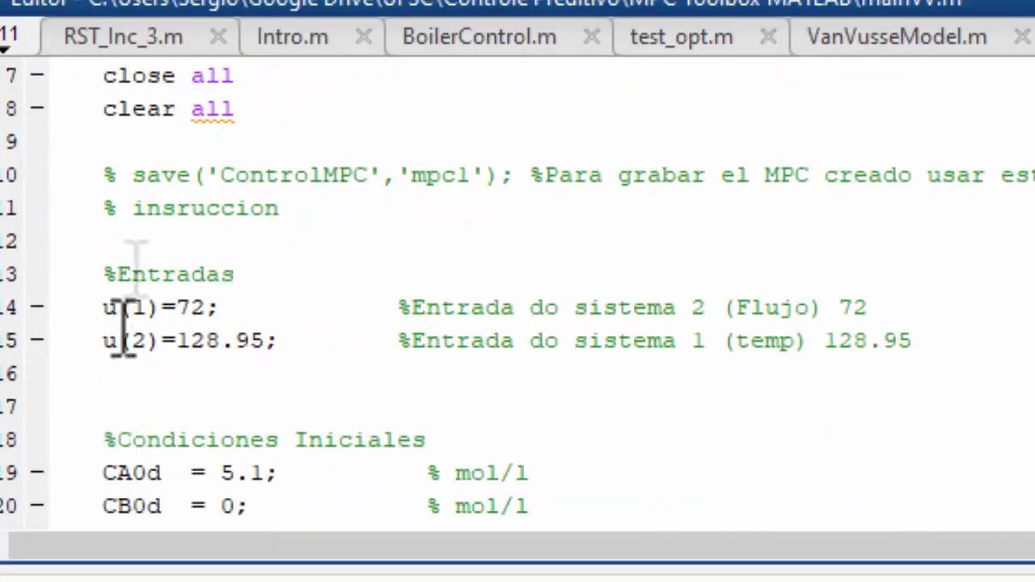
{"action": "left_click_drag", "start_coordinate": [132, 176], "coordinate": [522, 180]}
{"action": "key", "text": "ctrl+c"}
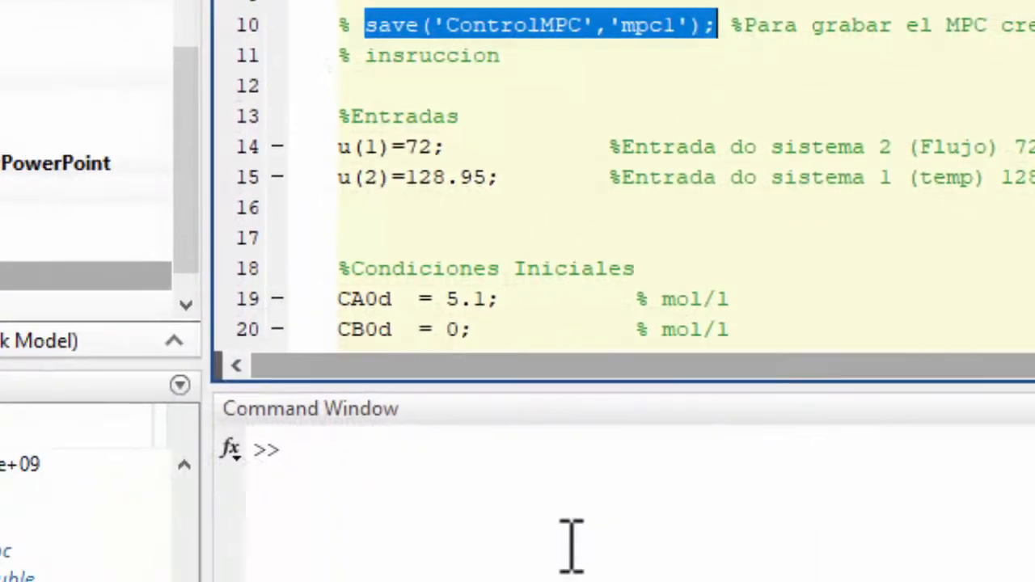
{"action": "left_click", "coordinate": [751, 359]}
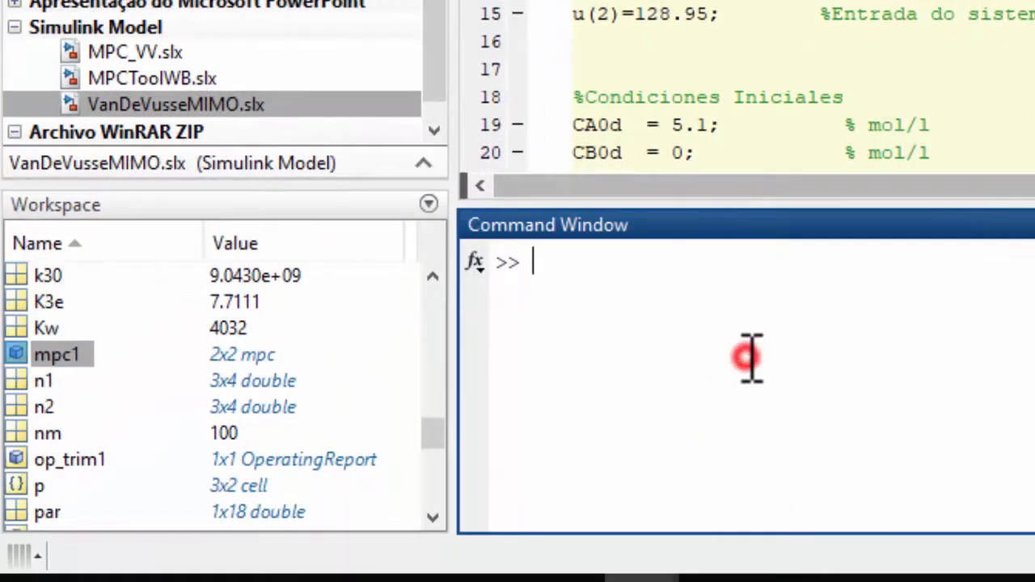
{"action": "key", "text": "ctrl+v"}
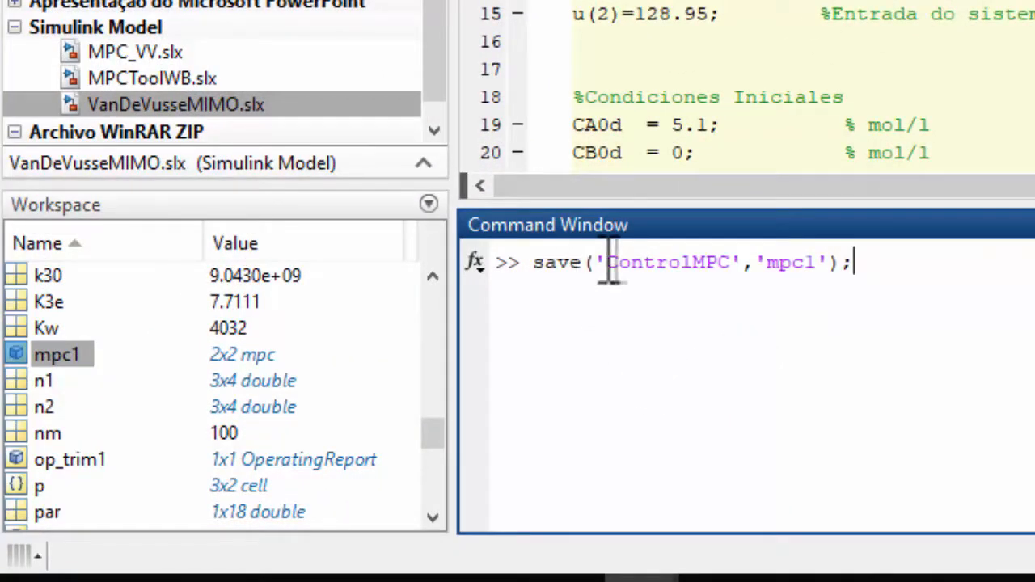
Change the file name in the save command to ControleMPC, run it for mpc1, and select ControleMPC.mat in the current folder
{"action": "left_click_drag", "start_coordinate": [606, 263], "coordinate": [741, 267]}
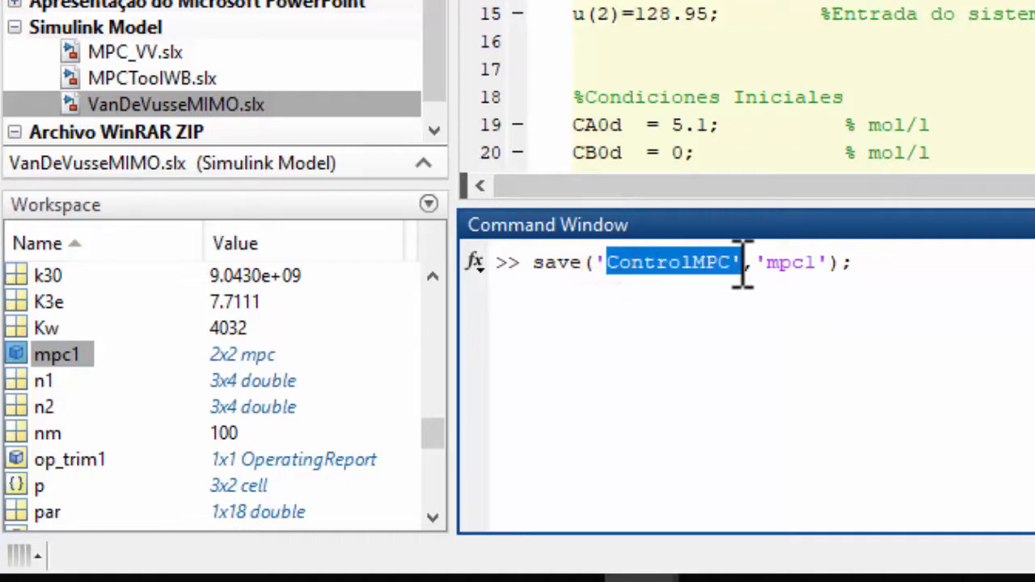
{"action": "left_click", "coordinate": [662, 267]}
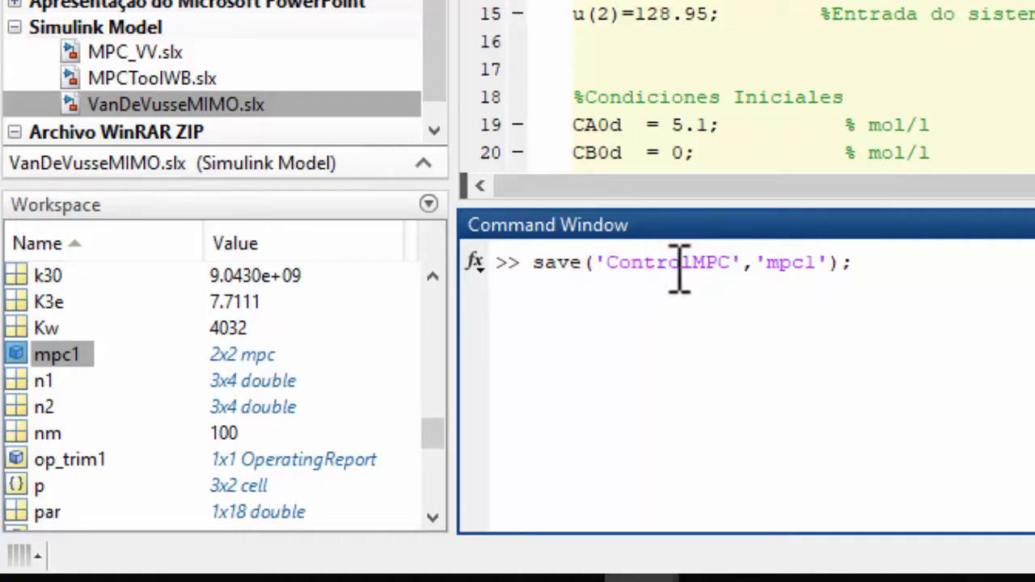
{"action": "left_click", "coordinate": [690, 261]}
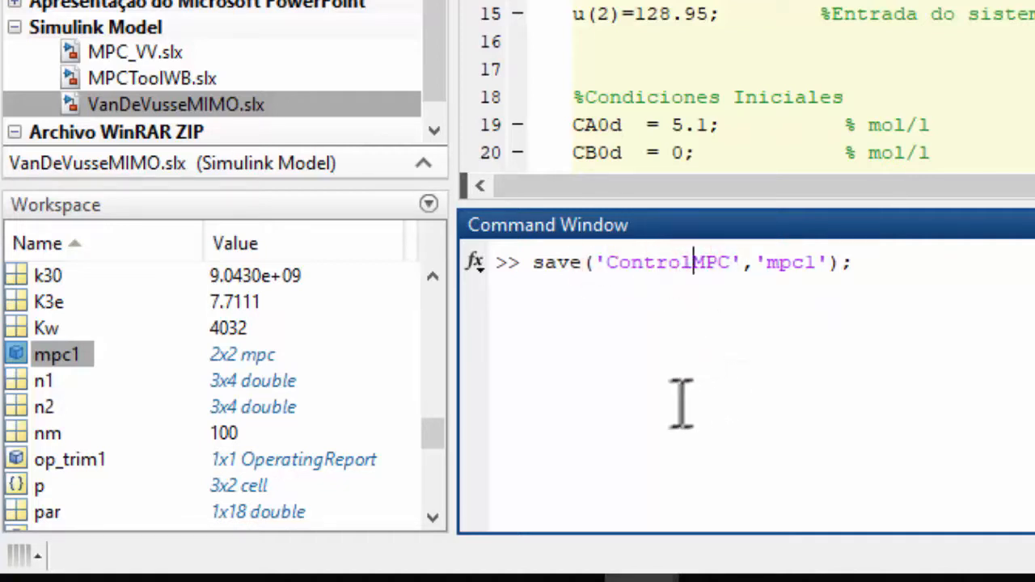
{"action": "type", "text": "e"}
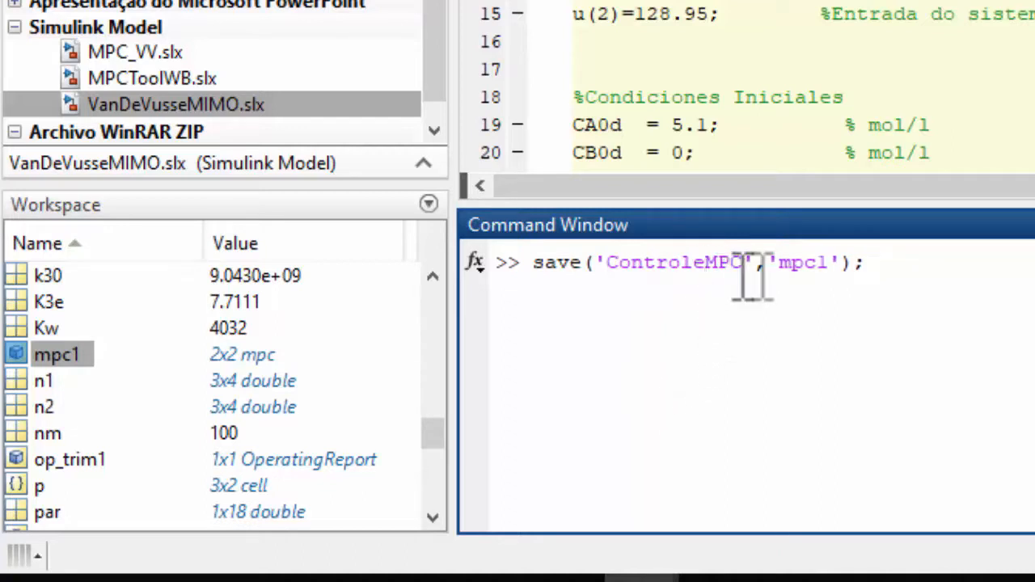
{"action": "left_click_drag", "start_coordinate": [769, 264], "coordinate": [841, 267]}
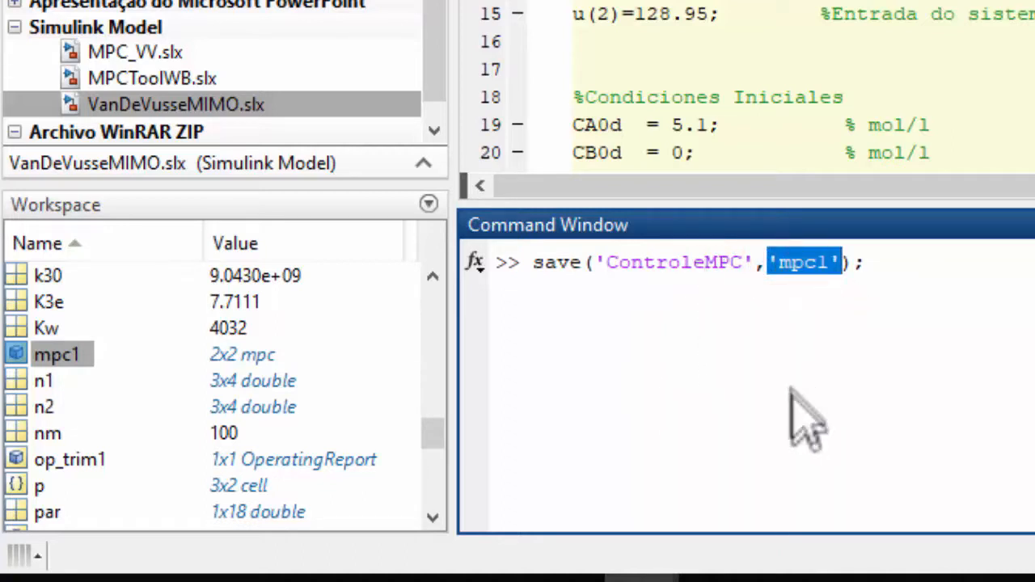
{"action": "left_click", "coordinate": [804, 264]}
{"action": "left_click_drag", "start_coordinate": [769, 264], "coordinate": [844, 264]}
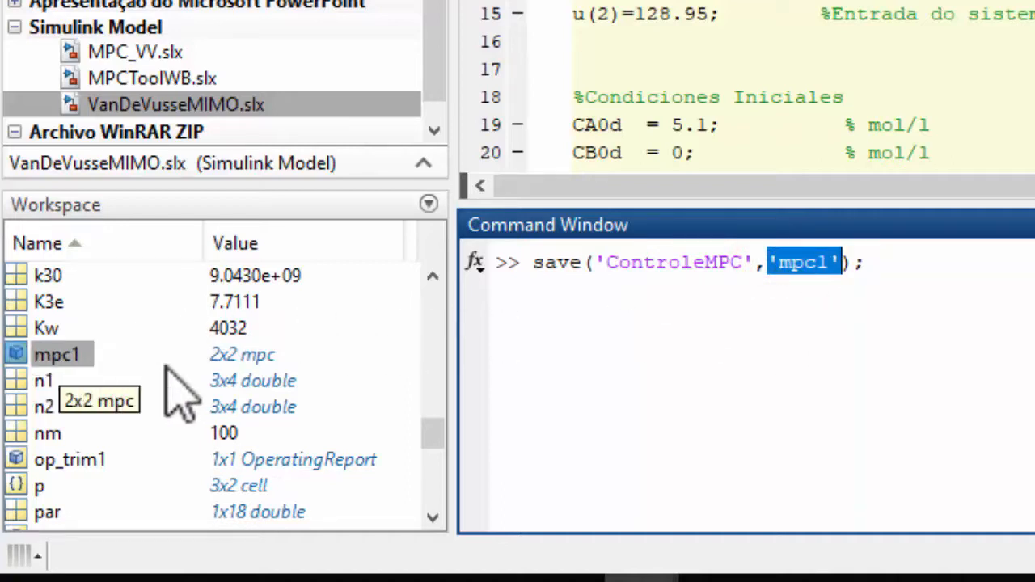
{"action": "key", "text": "F9"}
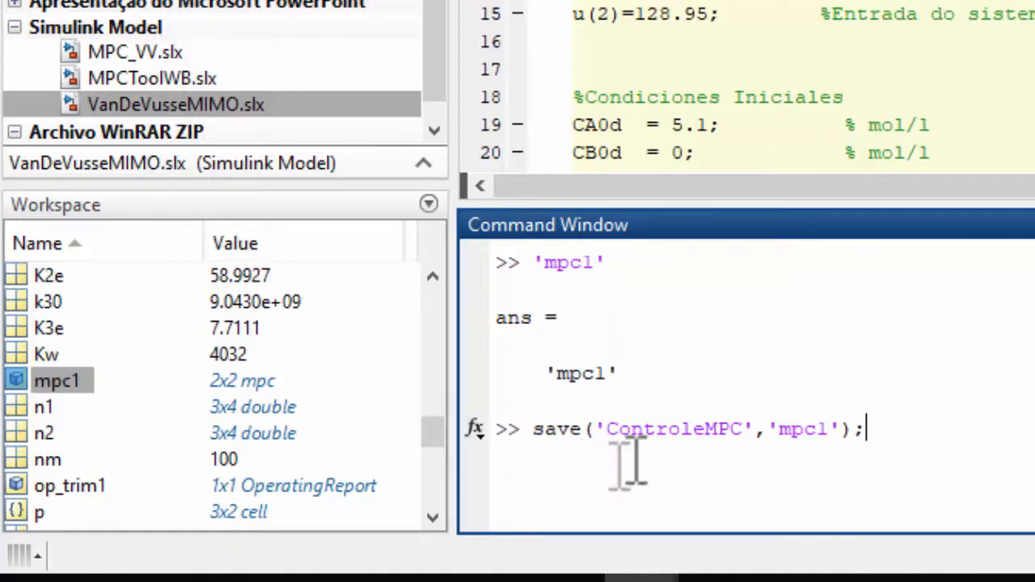
{"action": "left_click", "coordinate": [194, 236]}
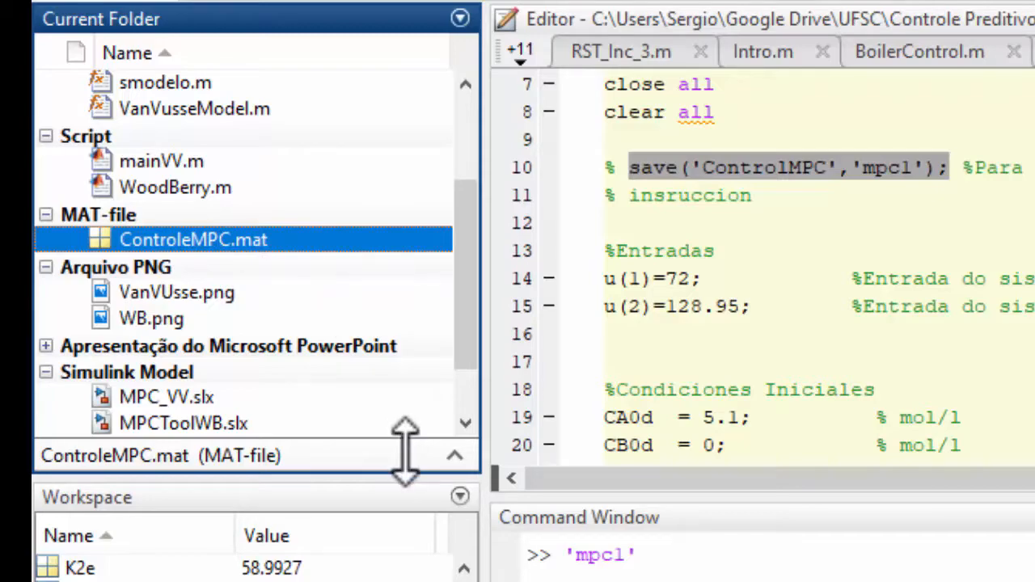
Run mainVV.m with its opening clc, close all and clear all lines, and close the two model comparison figures
{"action": "left_click", "coordinate": [846, 231]}
{"action": "scroll", "coordinate": [770, 307], "scroll_direction": "up", "scroll_amount": 2}
{"action": "left_click_drag", "start_coordinate": [744, 279], "coordinate": [566, 220]}
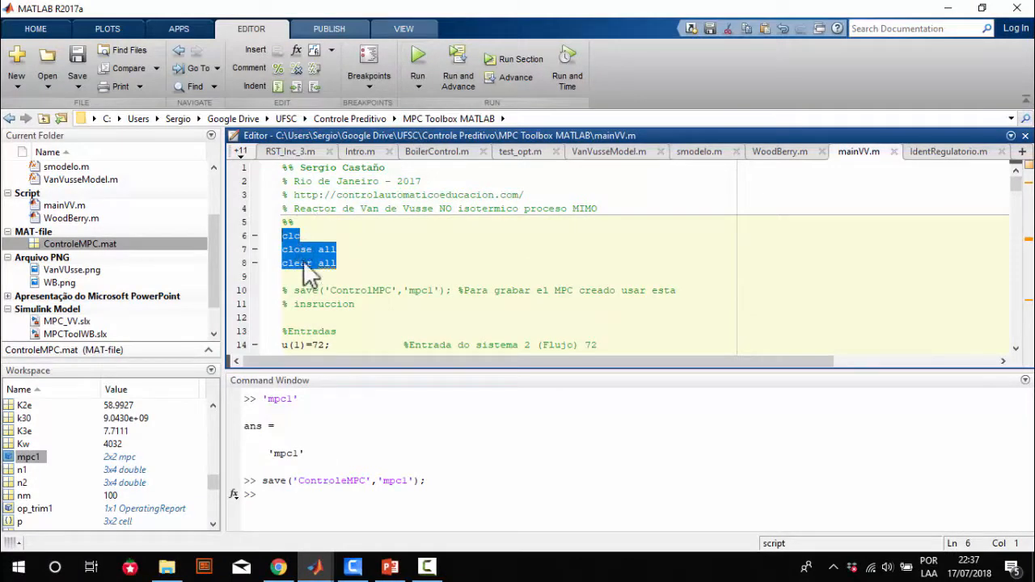
{"action": "left_click", "coordinate": [417, 58]}
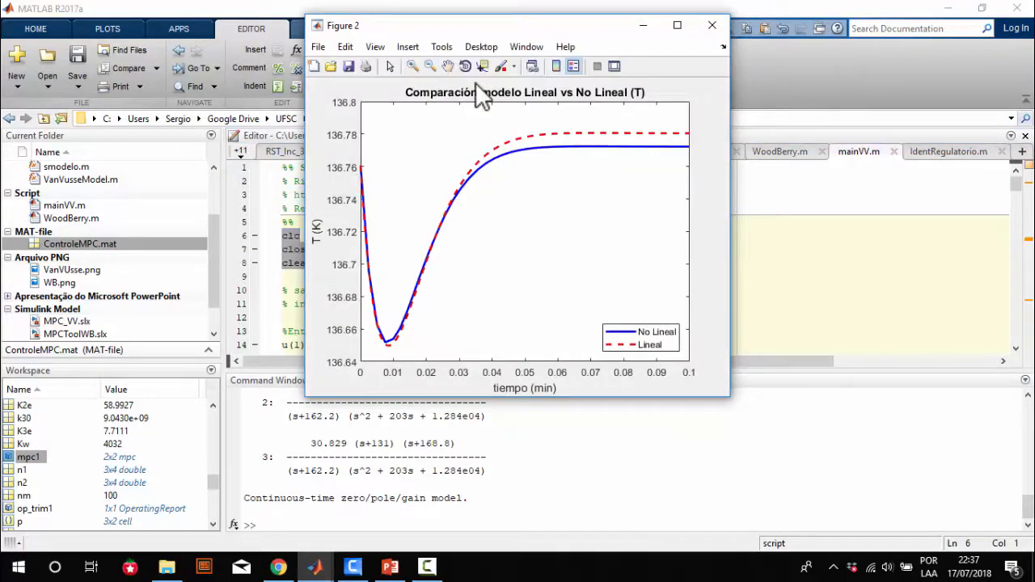
{"action": "left_click", "coordinate": [709, 31]}
{"action": "left_click", "coordinate": [711, 29]}
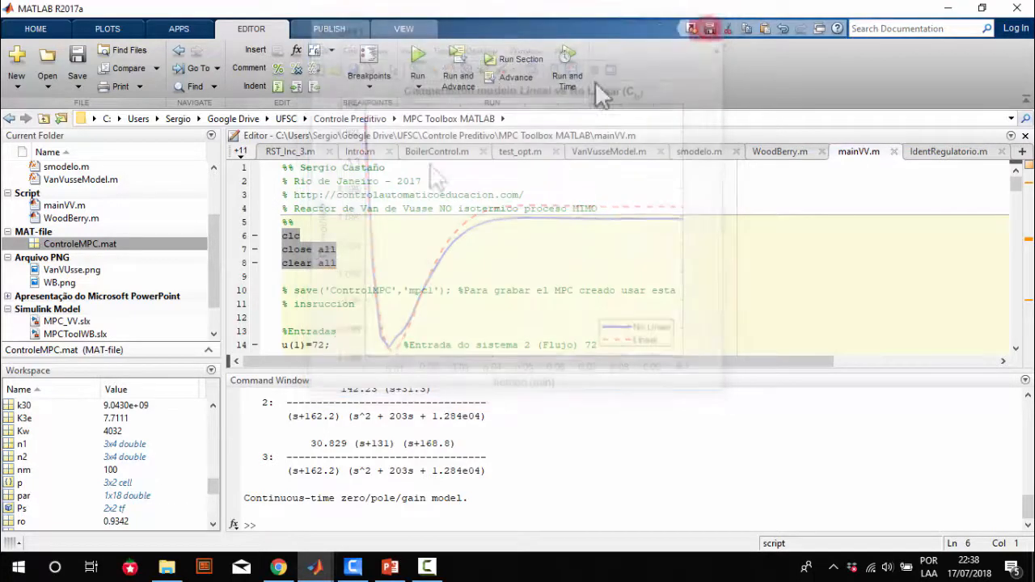
Look through the workspace variables to check whether mpc1 is still there
{"action": "left_click", "coordinate": [35, 432]}
{"action": "scroll", "coordinate": [44, 474], "scroll_direction": "down", "scroll_amount": 5}
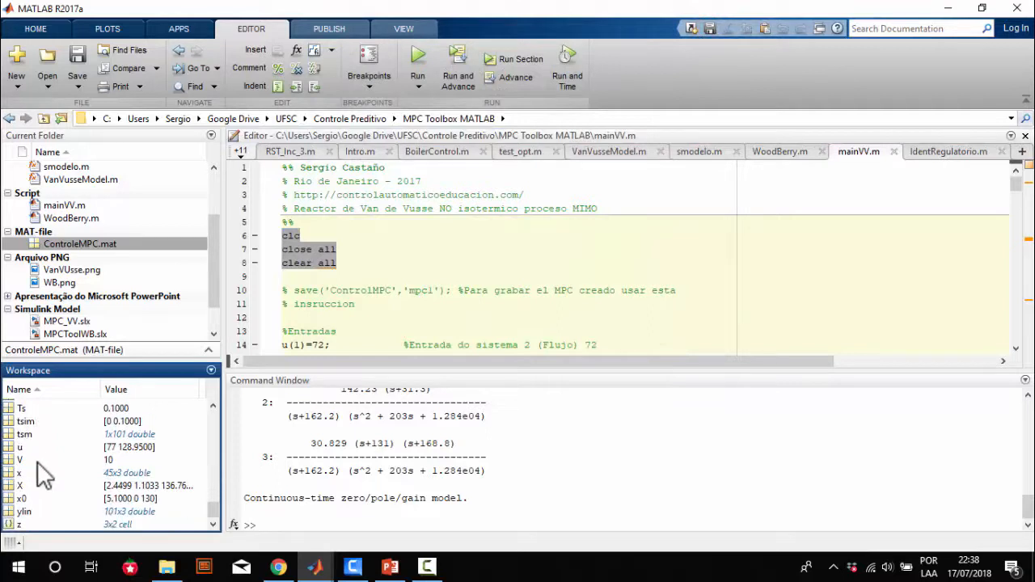
{"action": "scroll", "coordinate": [44, 482], "scroll_direction": "up", "scroll_amount": 10}
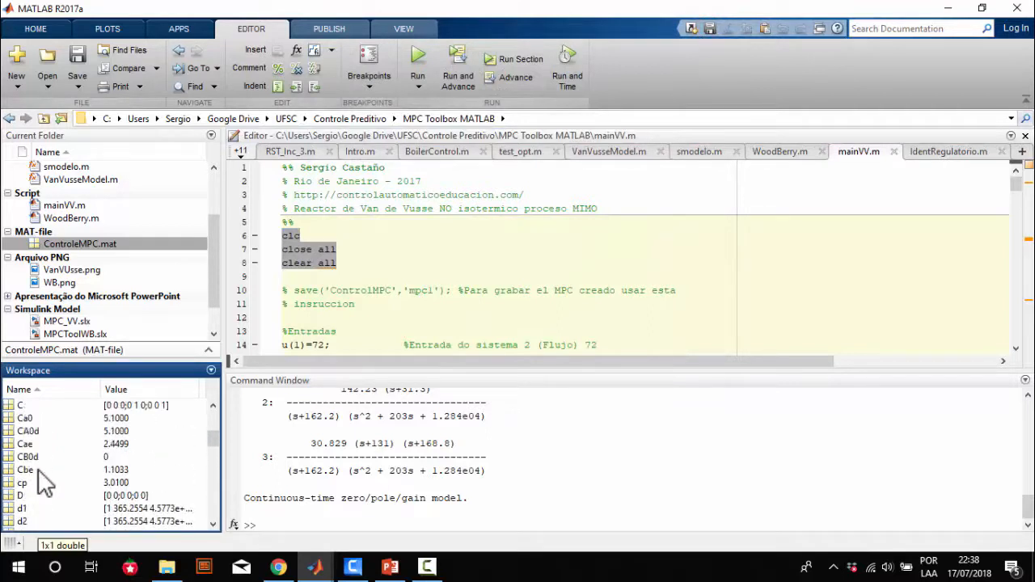
{"action": "scroll", "coordinate": [45, 482], "scroll_direction": "up", "scroll_amount": 1}
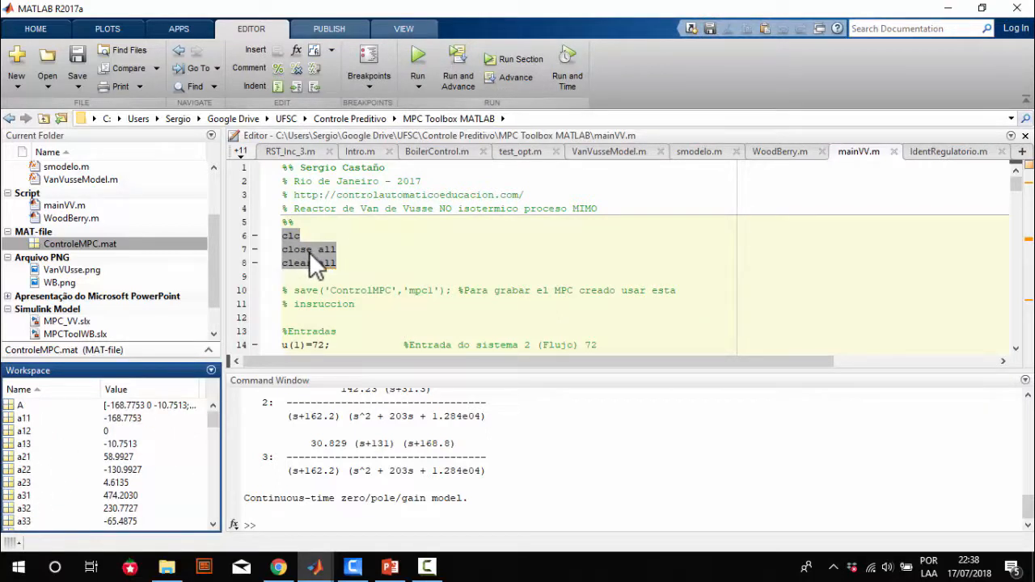
Load ControleMPC.mat from the current folder and locate the mpc1 controller among the workspace variables
{"action": "left_click", "coordinate": [100, 245]}
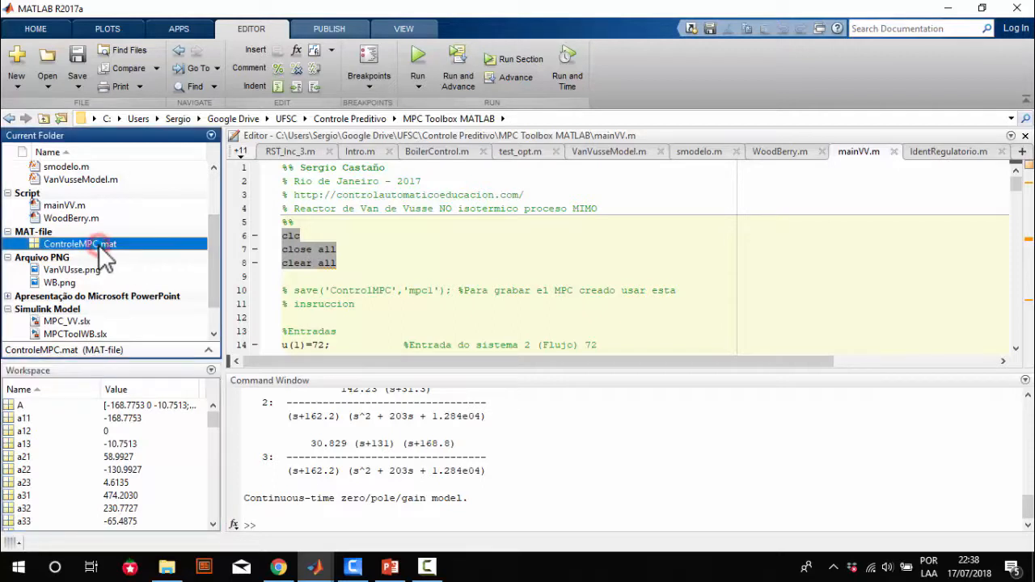
{"action": "double_click", "coordinate": [101, 247]}
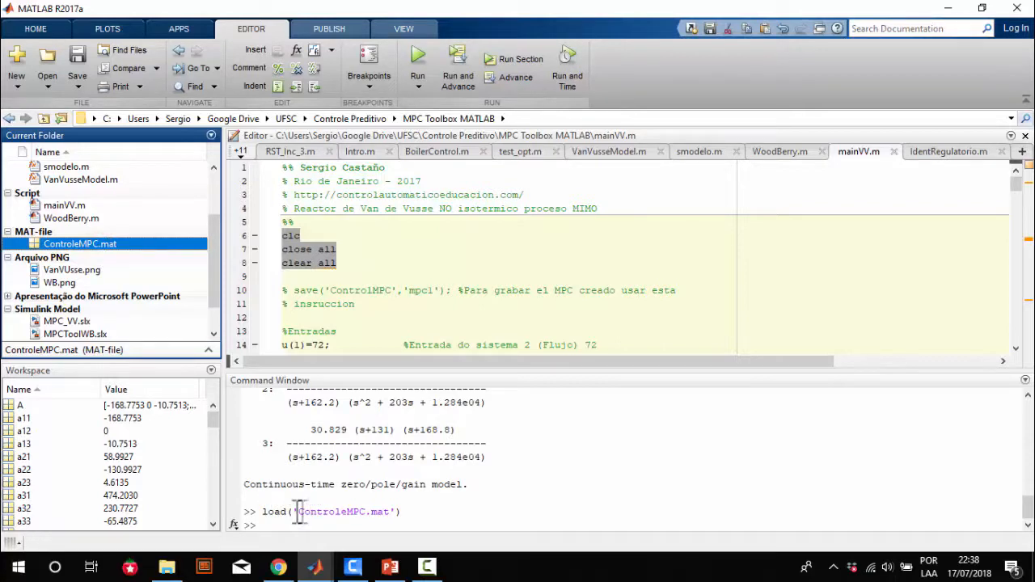
{"action": "left_click", "coordinate": [81, 474]}
{"action": "scroll", "coordinate": [86, 483], "scroll_direction": "down", "scroll_amount": 5}
{"action": "scroll", "coordinate": [86, 483], "scroll_direction": "down", "scroll_amount": 10}
{"action": "scroll", "coordinate": [78, 474], "scroll_direction": "down", "scroll_amount": 3}
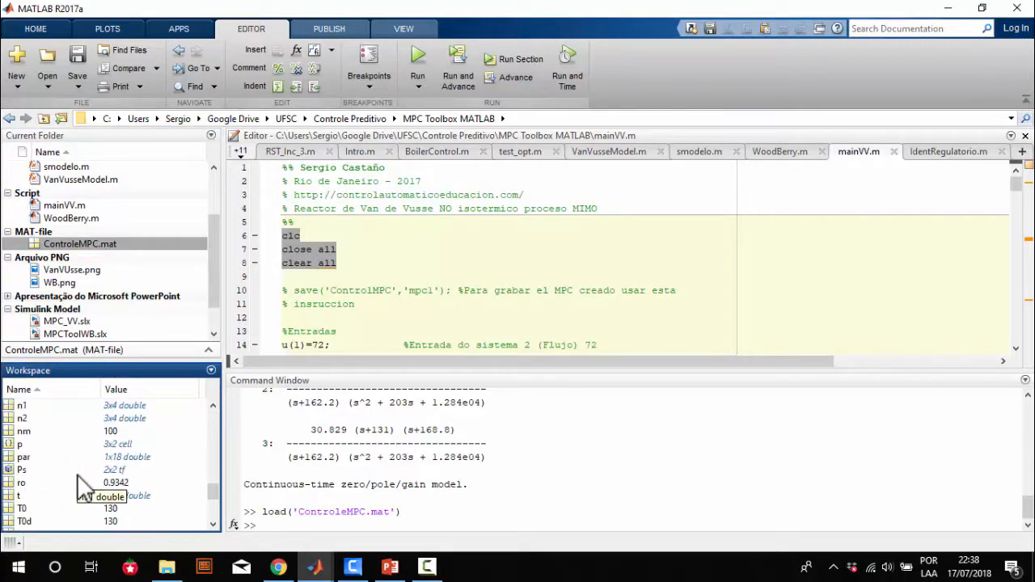
{"action": "scroll", "coordinate": [77, 474], "scroll_direction": "up", "scroll_amount": 2}
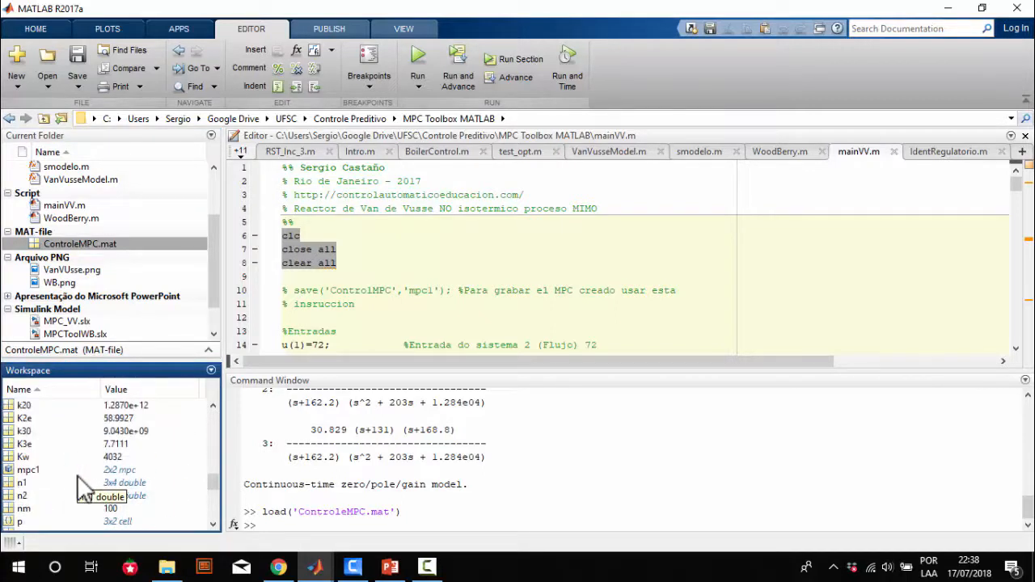
{"action": "left_click", "coordinate": [28, 471]}
Switch to the untitled Simulink model, try to run the closed-loop simulation, and examine the initial state expression in the diagnostics
{"action": "mouse_move", "coordinate": [318, 571]}
{"action": "left_click", "coordinate": [532, 509]}
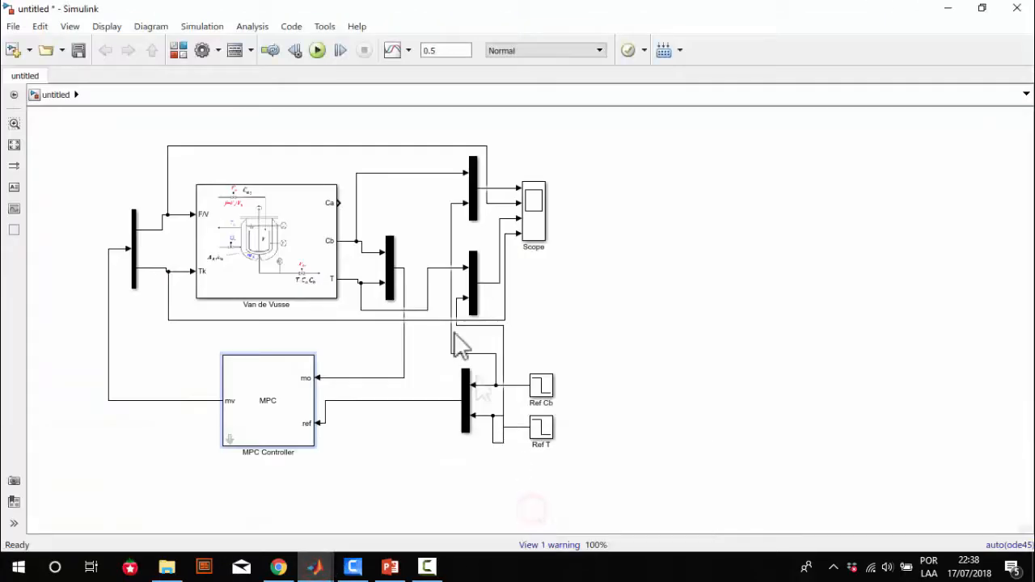
{"action": "left_click", "coordinate": [317, 50]}
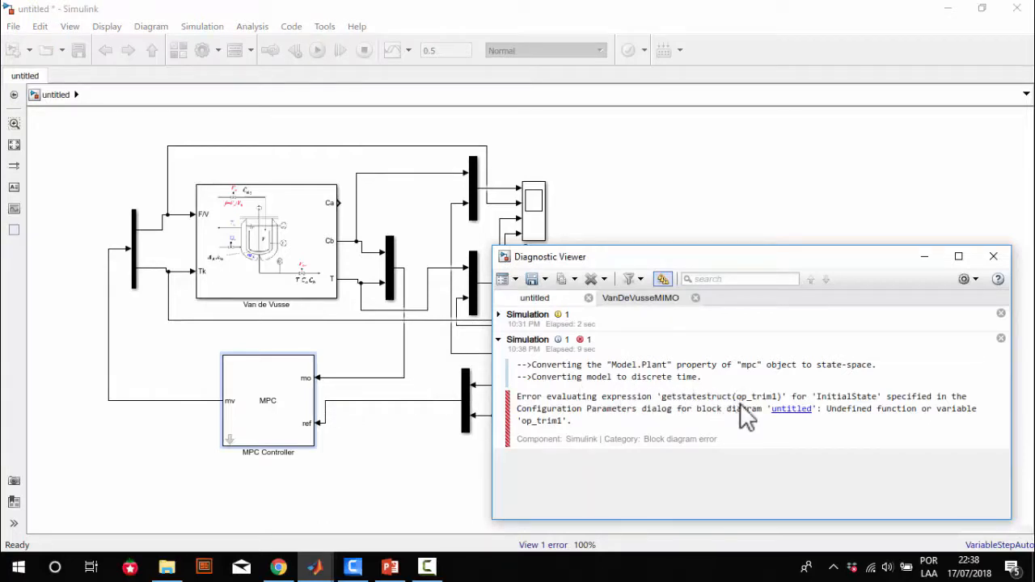
{"action": "left_click_drag", "start_coordinate": [741, 396], "coordinate": [775, 393]}
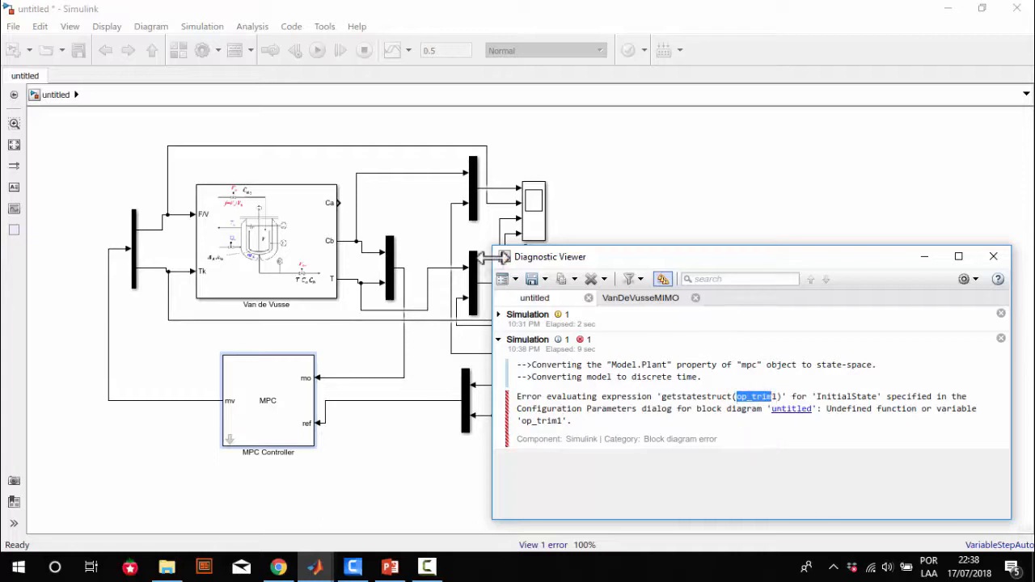
{"action": "left_click", "coordinate": [826, 395]}
{"action": "left_click_drag", "start_coordinate": [833, 397], "coordinate": [853, 396]}
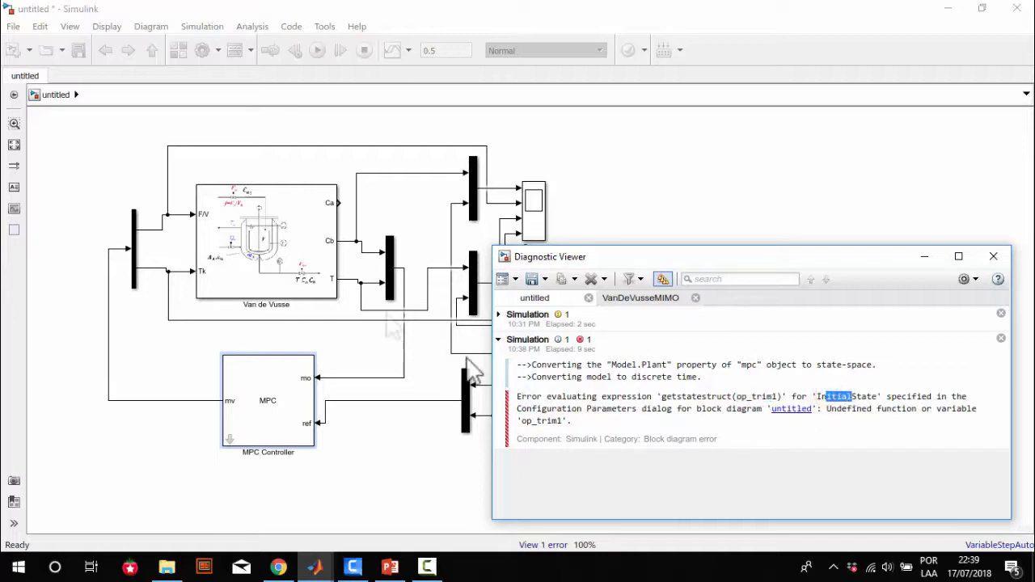
{"action": "left_click", "coordinate": [195, 5]}
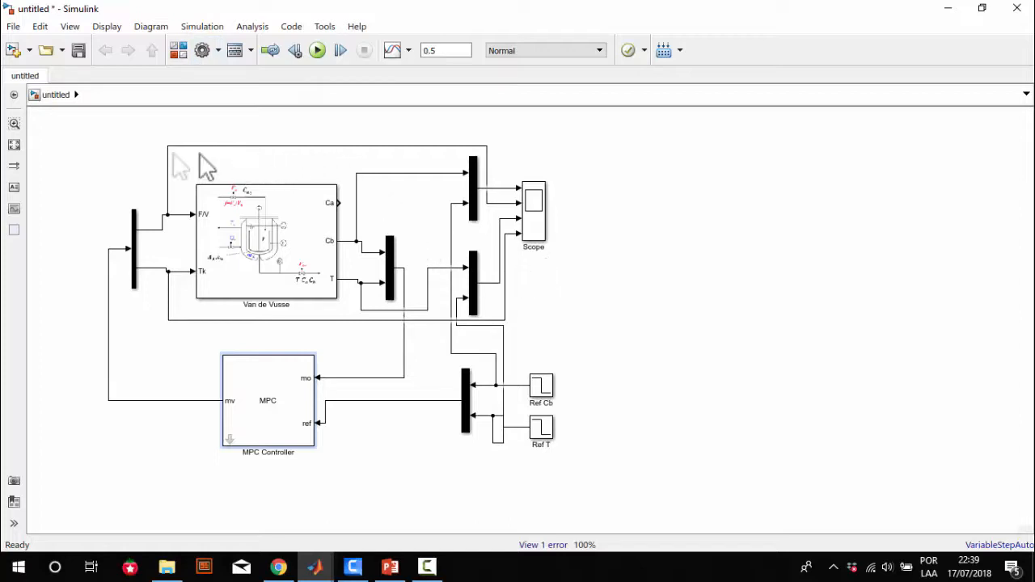
Copy the whole MPC control diagram into a new blank model with a stop time of 0.5 and run the simulation
{"action": "left_click_drag", "start_coordinate": [77, 125], "coordinate": [582, 466]}
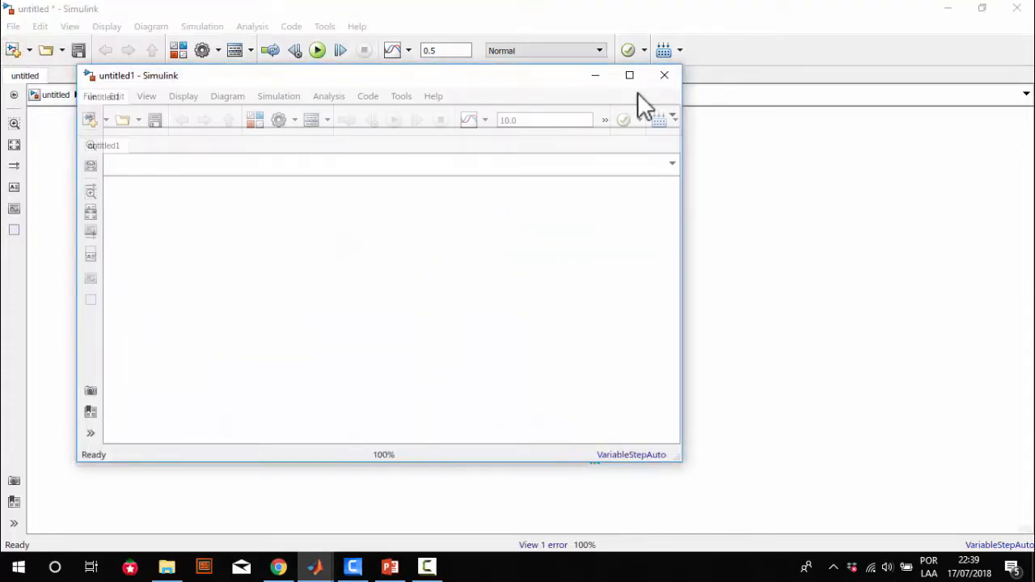
{"action": "left_click", "coordinate": [629, 75]}
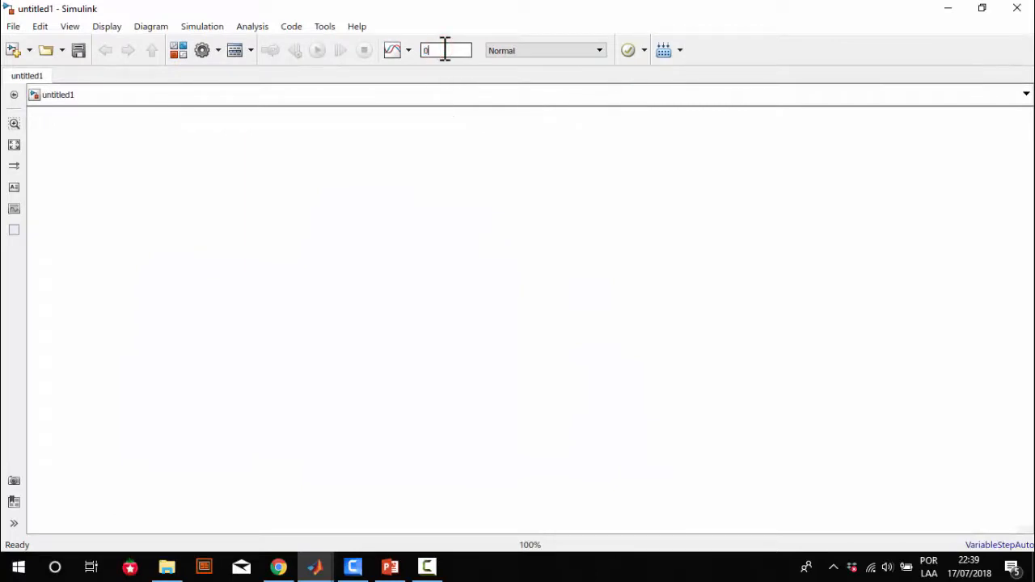
{"action": "left_click", "coordinate": [137, 182]}
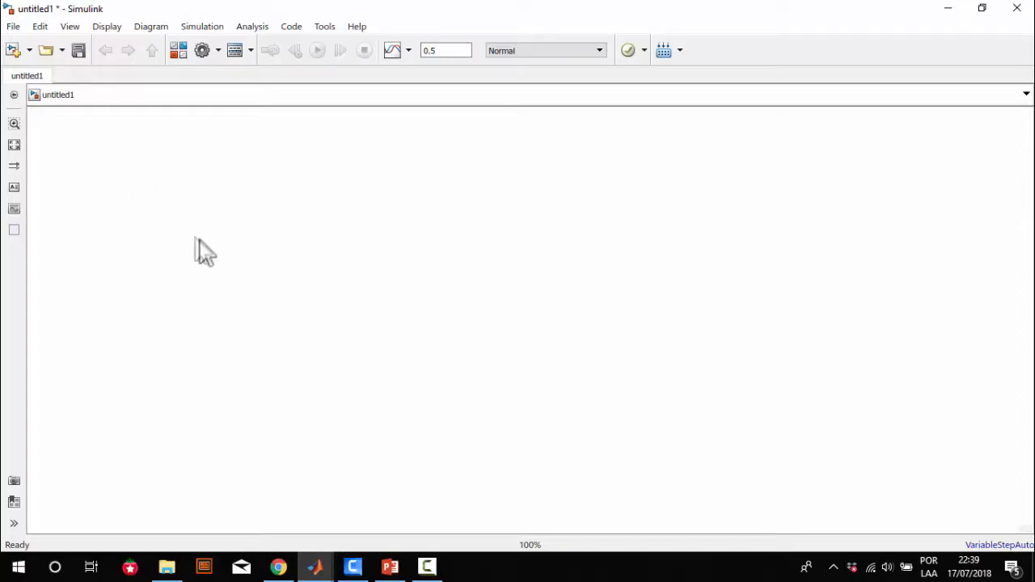
{"action": "key", "text": "ctrl+v"}
{"action": "left_click", "coordinate": [694, 291]}
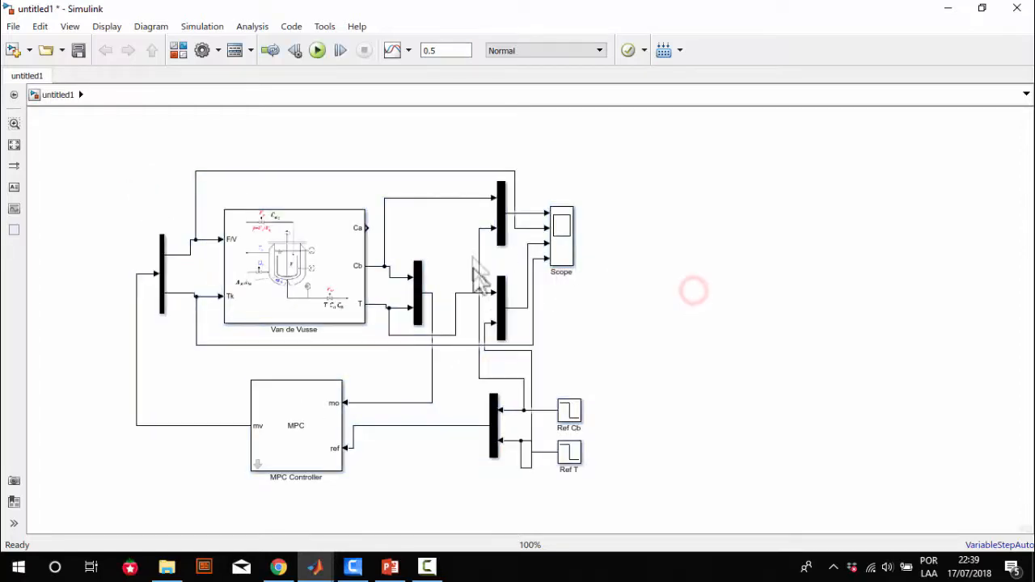
{"action": "left_click", "coordinate": [318, 53]}
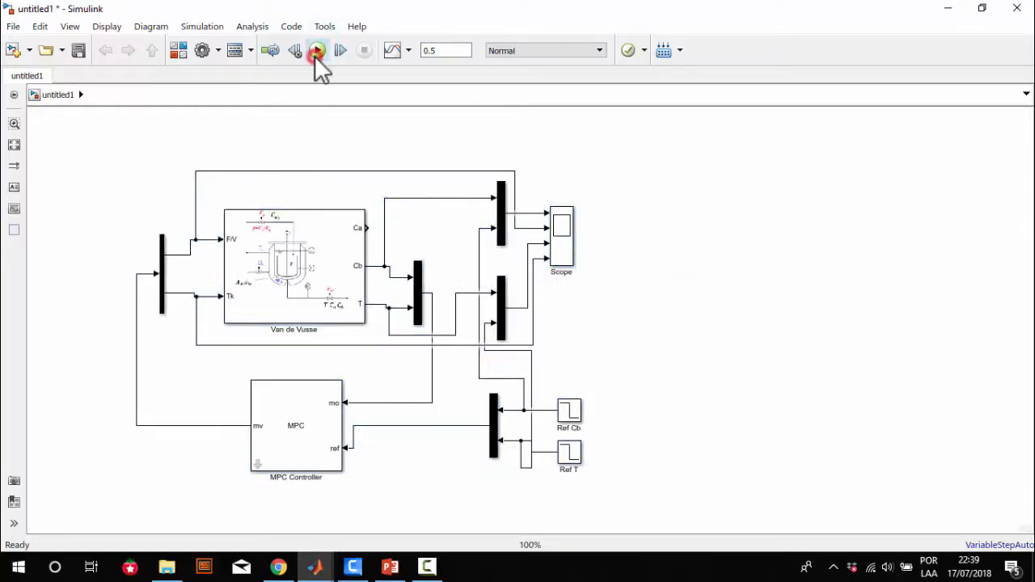